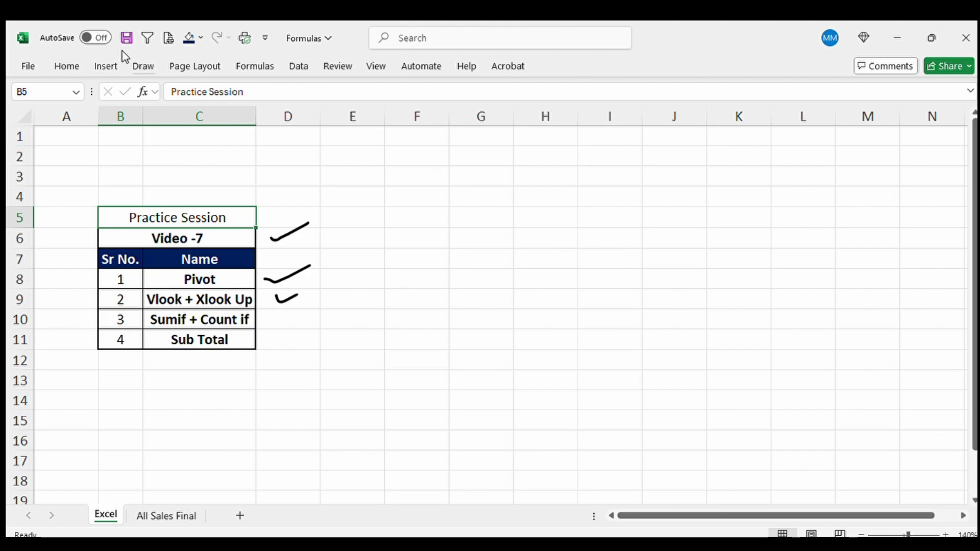
- Open the All Sales Final sheet
{"action": "left_click", "coordinate": [143, 66]}
{"action": "left_click", "coordinate": [167, 515]}
{"action": "left_click", "coordinate": [262, 243]}
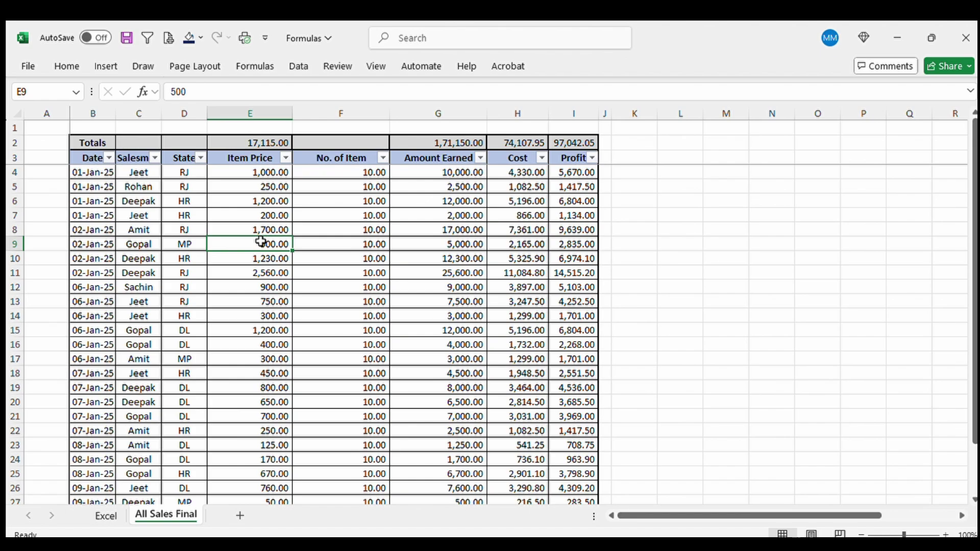
- Highlight the sales records from the Date header in B3 through the last row and column, and return to B3
{"action": "key", "text": "Left"}
{"action": "key", "text": "Up"}
{"action": "key", "text": "Left"}
{"action": "key", "text": "Up"}
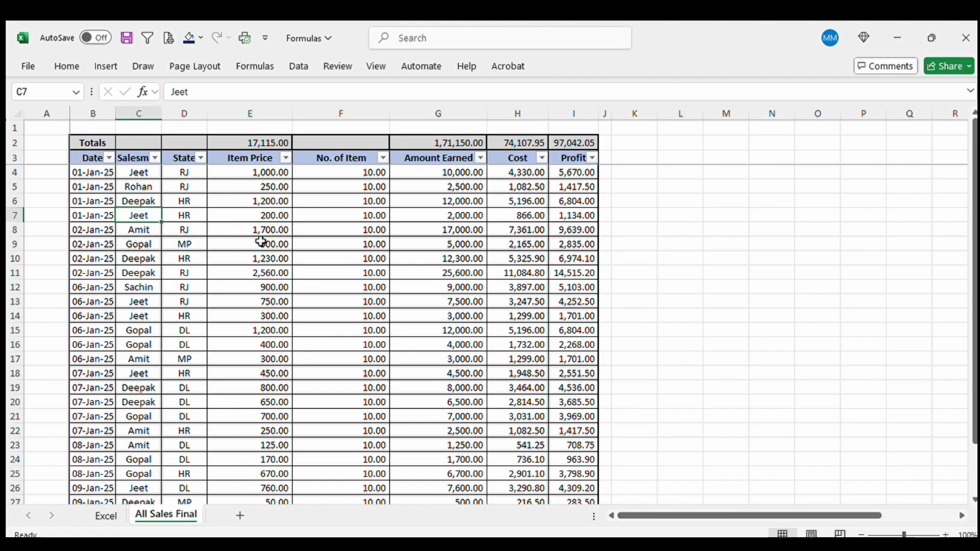
{"action": "key", "text": "Up"}
{"action": "key", "text": "Up"}
{"action": "key", "text": "Up"}
{"action": "key", "text": "Left"}
{"action": "key", "text": "Up"}
{"action": "key", "text": "ctrl+shift+Down"}
{"action": "key", "text": "ctrl+shift+Right"}
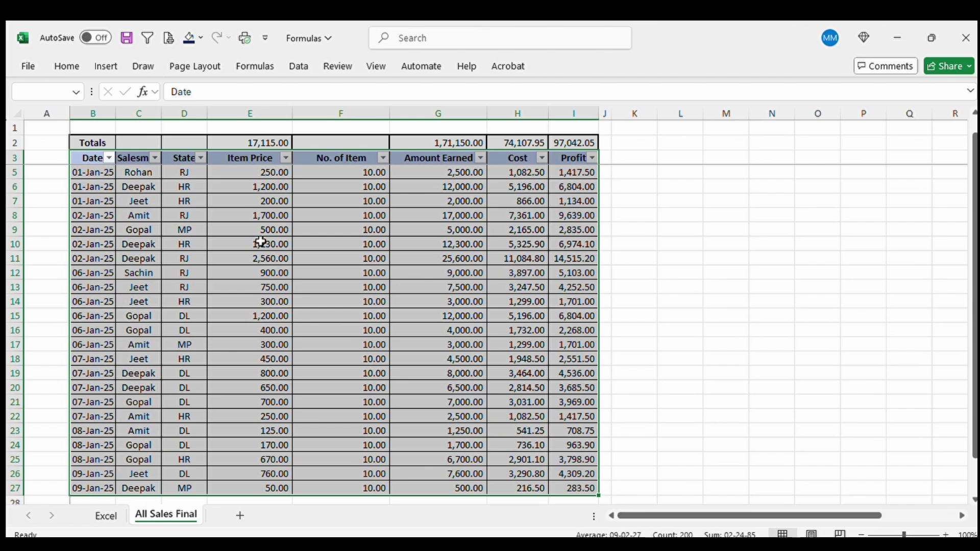
{"action": "key", "text": "Down"}
{"action": "key", "text": "Up"}
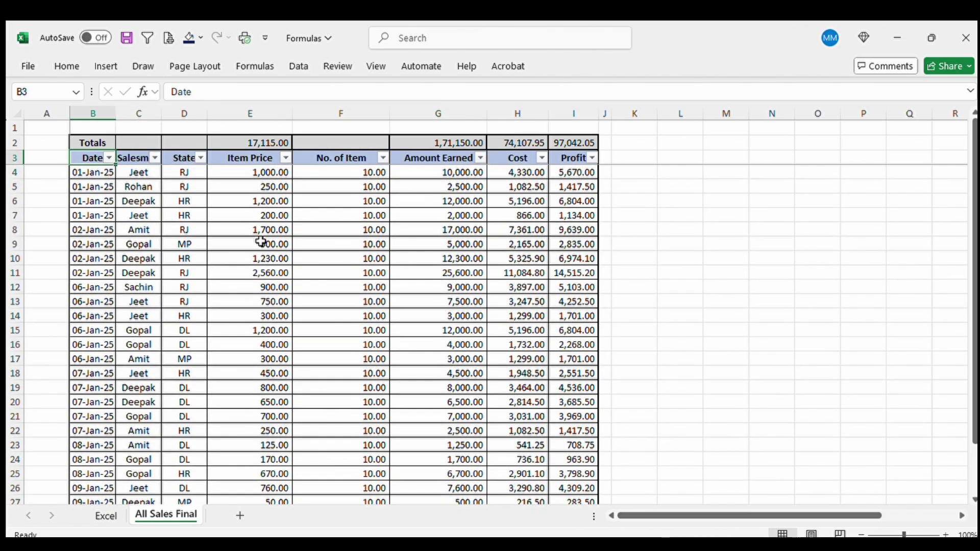
- Examine the first record's state, item price, number of items, amount earned, cost and profit, including the formulas behind them
{"action": "key", "text": "Right"}
{"action": "key", "text": "Down"}
{"action": "key", "text": "Right"}
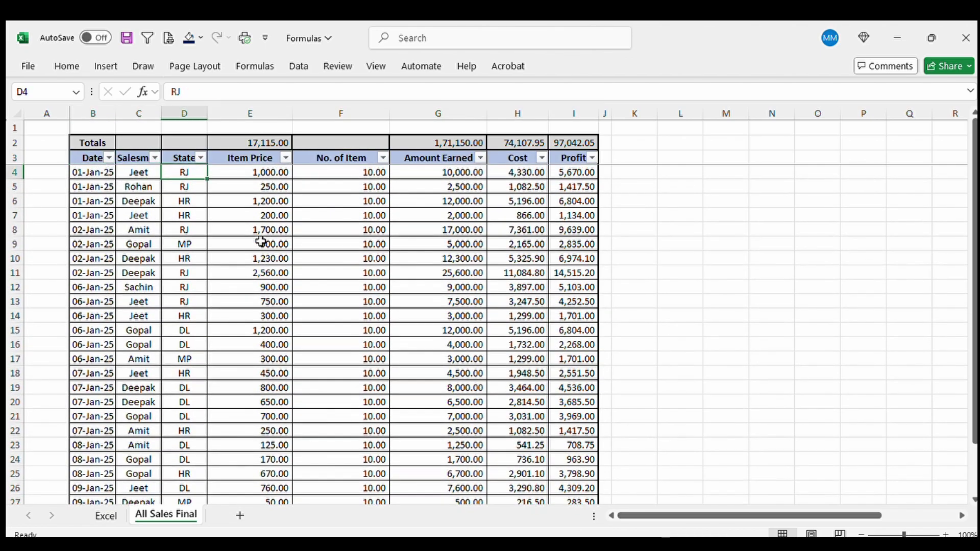
{"action": "key", "text": "Right"}
{"action": "key", "text": "Right"}
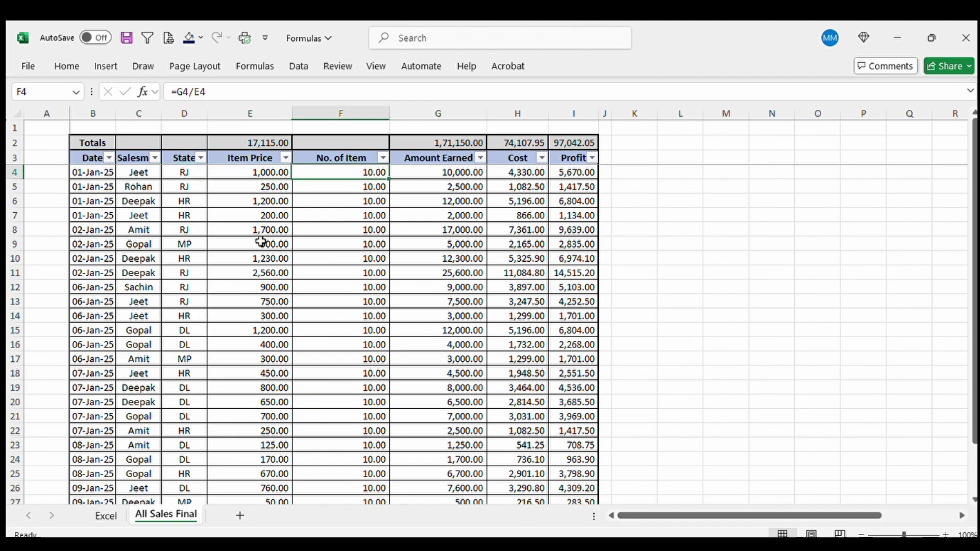
{"action": "key", "text": "Right"}
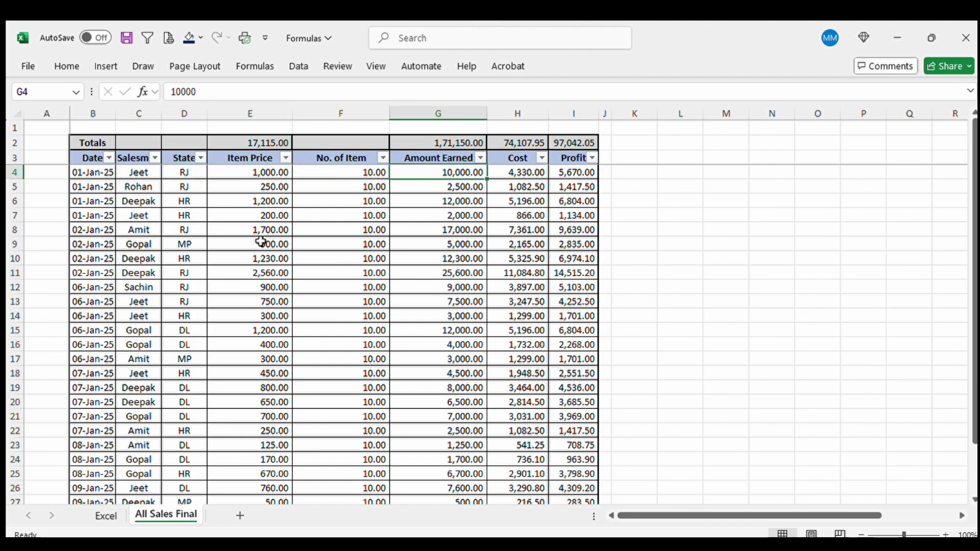
{"action": "key", "text": "Right"}
{"action": "key", "text": "Right"}
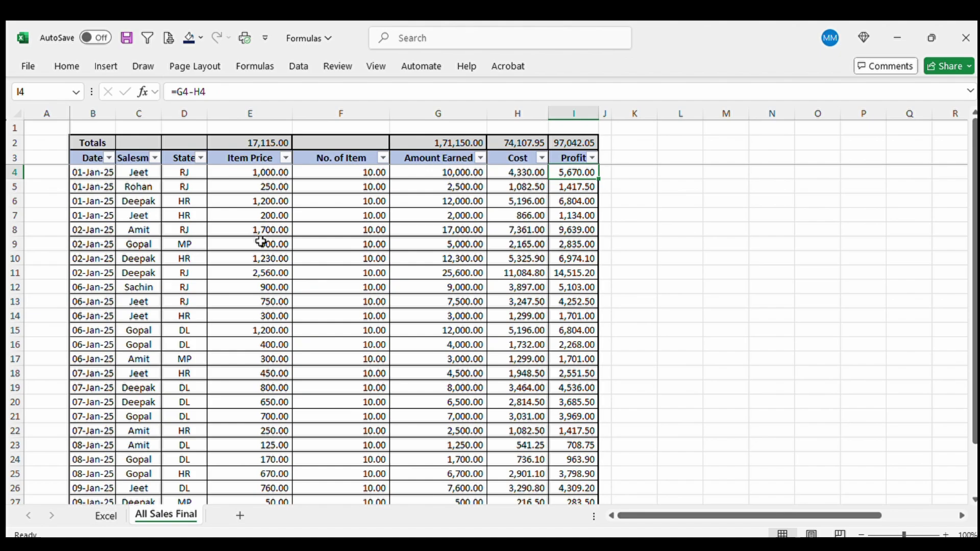
- Highlight the full extent of the sales table again, starting from the Date header
{"action": "key", "text": "Up"}
{"action": "key", "text": "Home"}
{"action": "key", "text": "Right"}
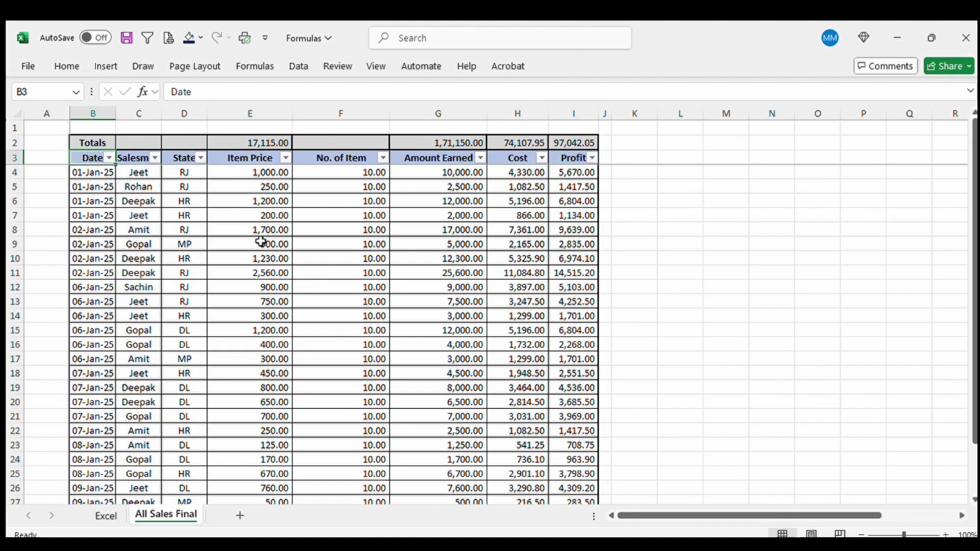
{"action": "key", "text": "shift+Right"}
{"action": "key", "text": "shift+Down"}
{"action": "key", "text": "ctrl+shift+Right"}
{"action": "key", "text": "ctrl+shift+Down"}
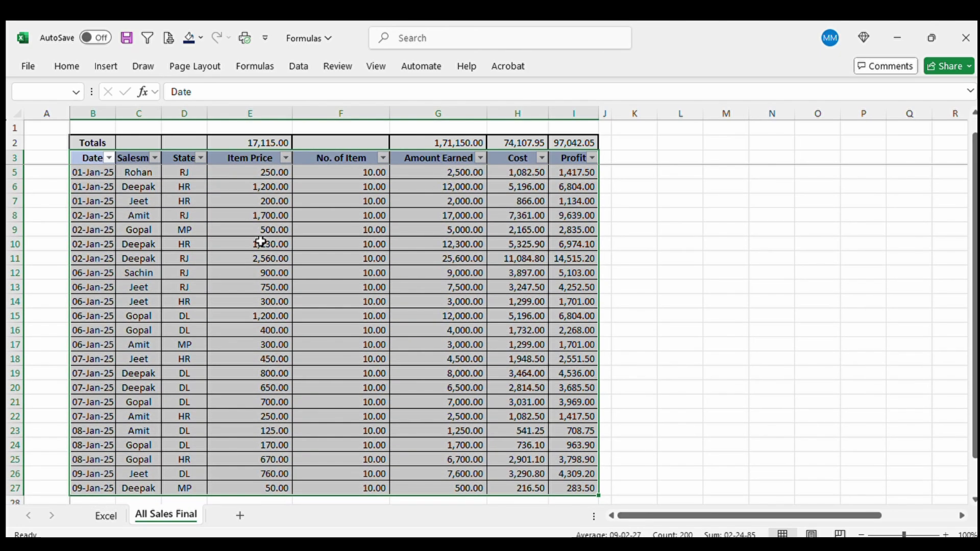
{"action": "key", "text": "ctrl+shift+Up"}
{"action": "key", "text": "ctrl+shift+Left"}
- Review the first record's cells from Date across to Cost and Profit
{"action": "key", "text": "Down"}
{"action": "key", "text": "Right"}
{"action": "key", "text": "Right"}
{"action": "key", "text": "Right"}
{"action": "key", "text": "Right"}
{"action": "key", "text": "Right"}
{"action": "key", "text": "Right"}
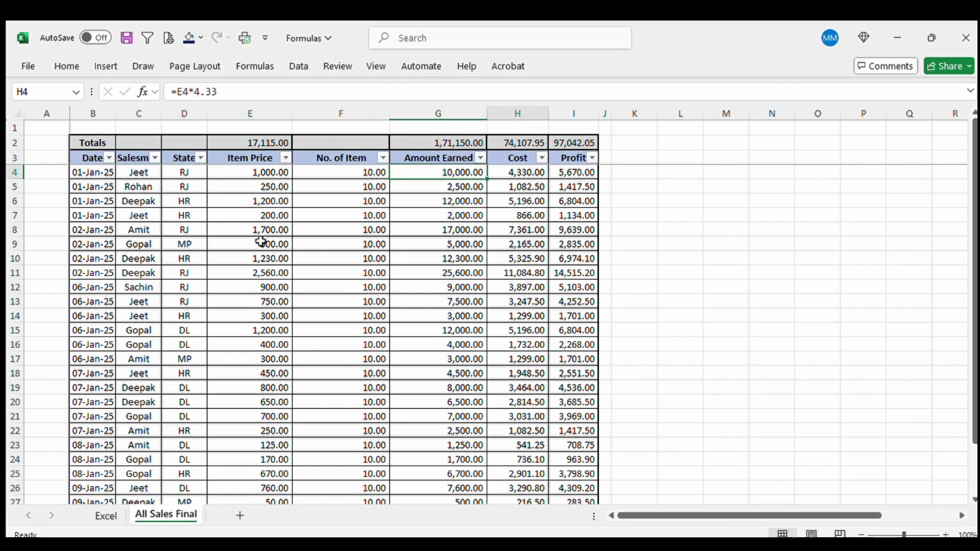
{"action": "key", "text": "Right"}
{"action": "key", "text": "shift+Down"}
{"action": "key", "text": "shift+Down"}
{"action": "key", "text": "shift+Down"}
{"action": "key", "text": "Left"}
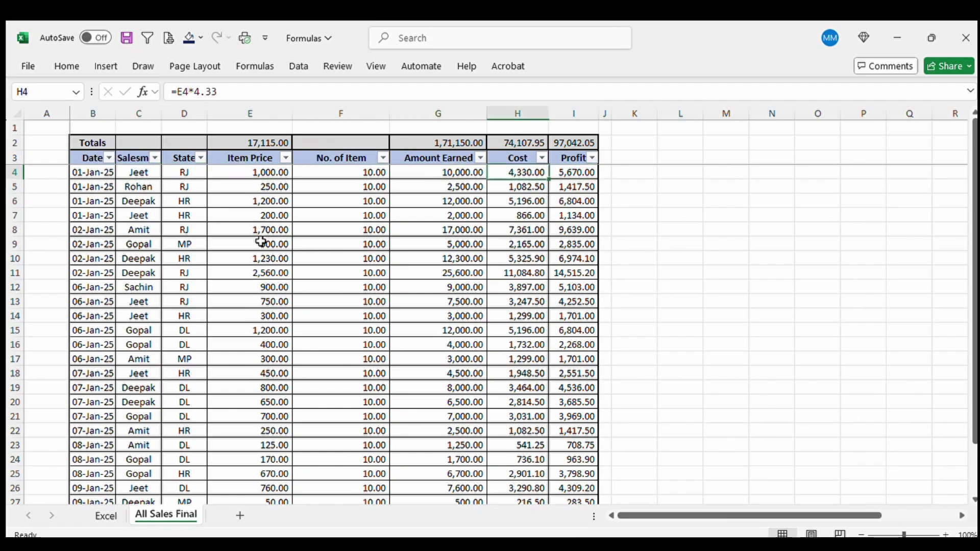
- Reset the column filters on the whole sales table and filter the Date column to 01-Jan-25
{"action": "key", "text": "Left"}
{"action": "key", "text": "Left"}
{"action": "key", "text": "Left"}
{"action": "key", "text": "Left"}
{"action": "key", "text": "Left"}
{"action": "key", "text": "Left"}
{"action": "key", "text": "Up"}
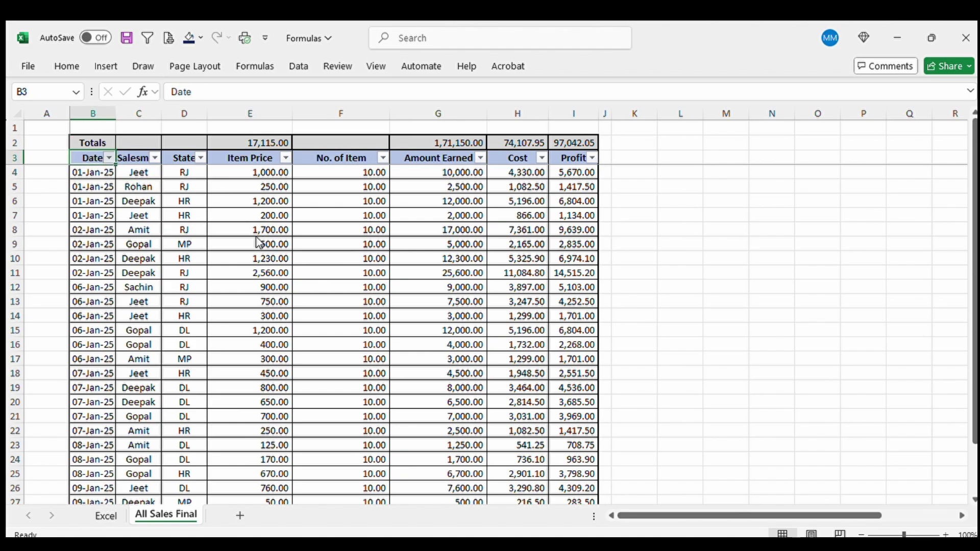
{"action": "key", "text": "ctrl+shift+Down"}
{"action": "key", "text": "ctrl+shift+Right"}
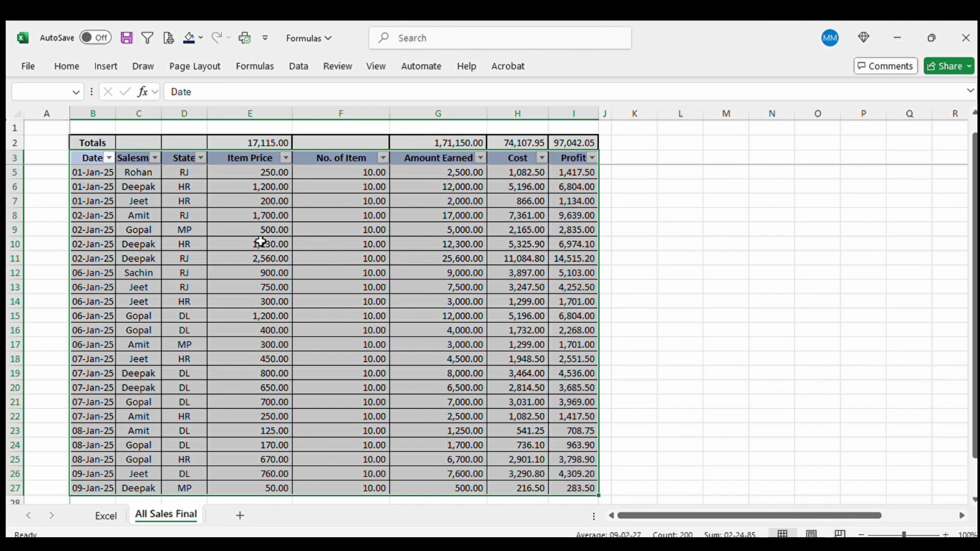
{"action": "type", "text": "L"}
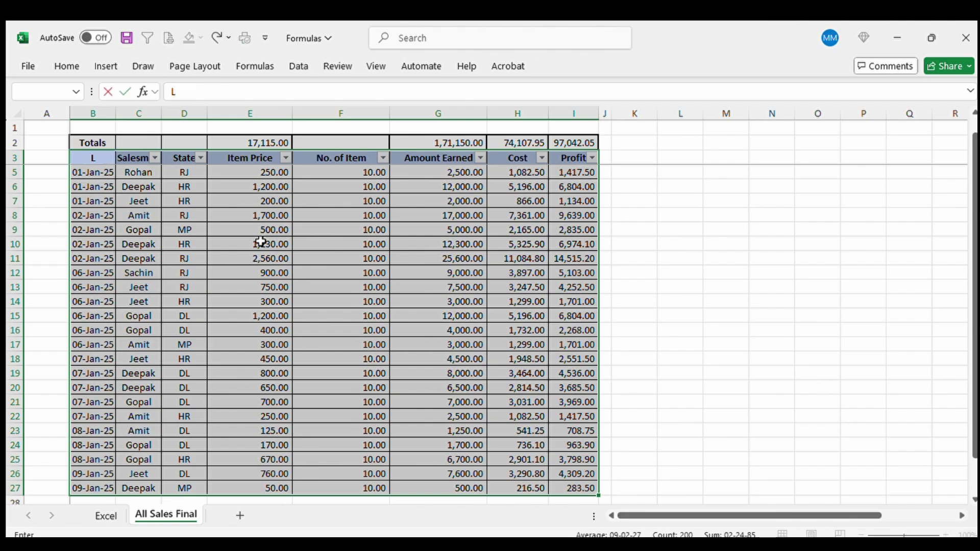
{"action": "key", "text": "Escape"}
{"action": "type", "text": "L"}
{"action": "key", "text": "Escape"}
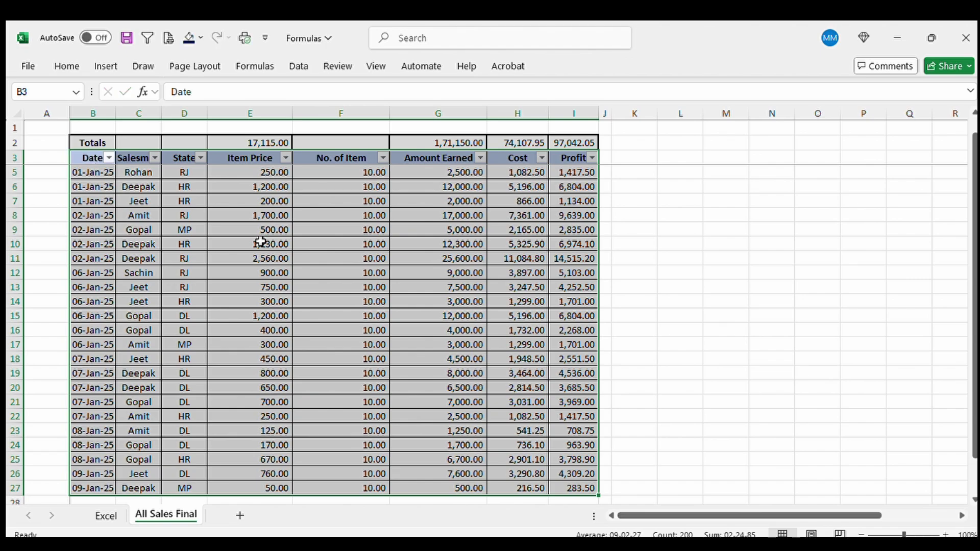
{"action": "key", "text": "ctrl+shift+l"}
{"action": "key", "text": "ctrl+shift+l"}
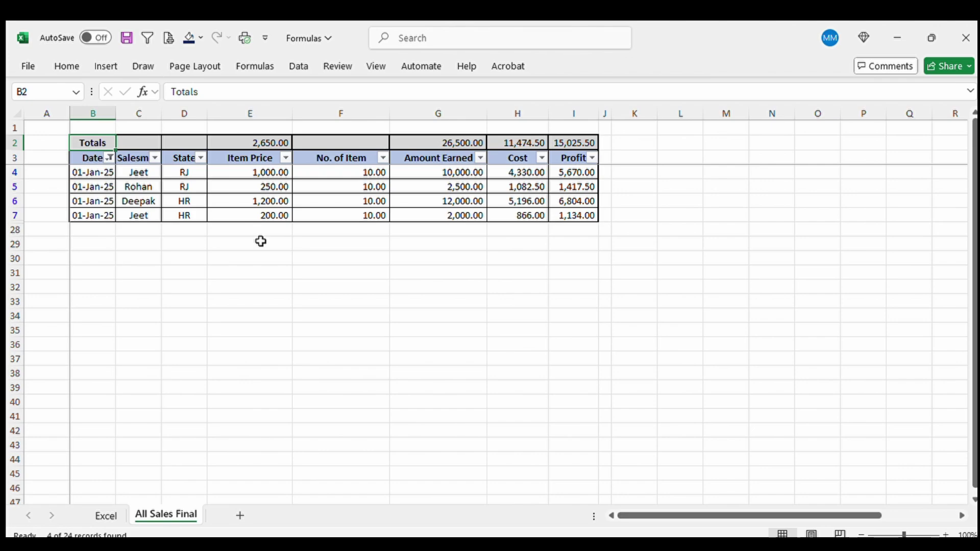
- Check the totals row across the value columns for the records dated 01-Jan-25
{"action": "key", "text": "Right"}
{"action": "key", "text": "Right"}
{"action": "key", "text": "Right"}
{"action": "key", "text": "Right"}
{"action": "key", "text": "Right"}
{"action": "key", "text": "Right"}
{"action": "key", "text": "Right"}
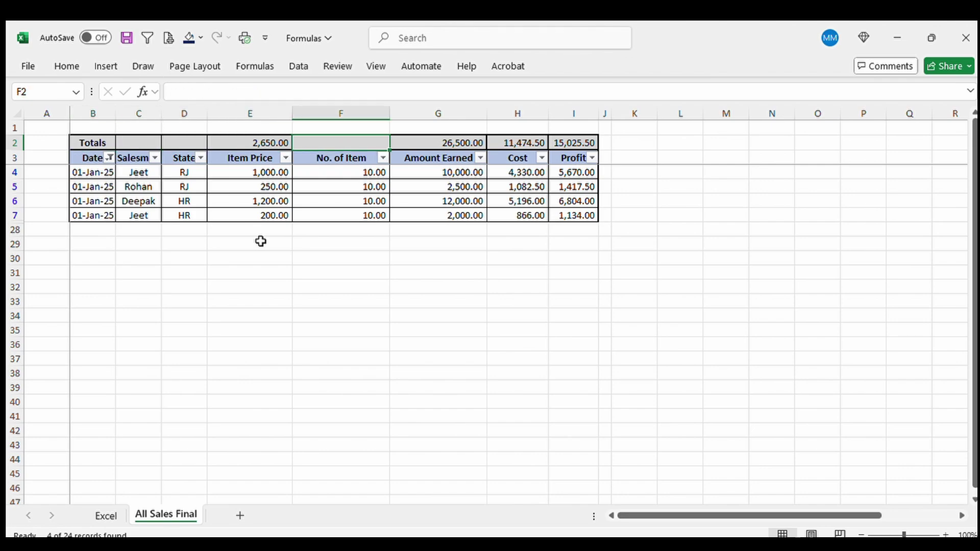
{"action": "key", "text": "F2"}
{"action": "key", "text": "Return"}
- Filter the Date column to 02-Jan-25, and clear the filter again
{"action": "key", "text": "Left"}
{"action": "key", "text": "Left"}
{"action": "key", "text": "Left"}
{"action": "key", "text": "Left"}
{"action": "key", "text": "Left"}
{"action": "key", "text": "Left"}
{"action": "key", "text": "Left"}
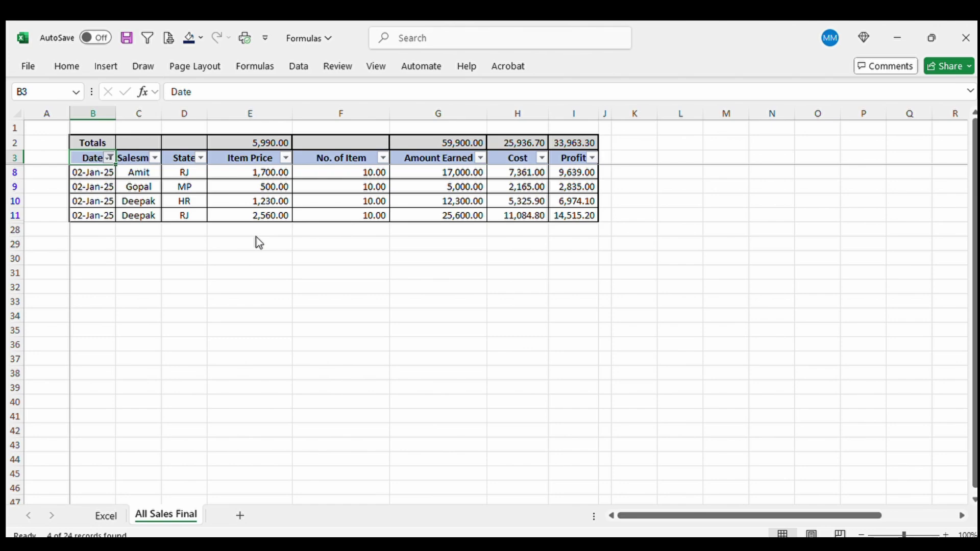
{"action": "key", "text": "alt+a"}
{"action": "key", "text": "c"}
- Insert a pivot table based on the whole sales table, placed on the same worksheet at L6
{"action": "key", "text": "ctrl+shift+Down"}
{"action": "key", "text": "ctrl+shift+Right"}
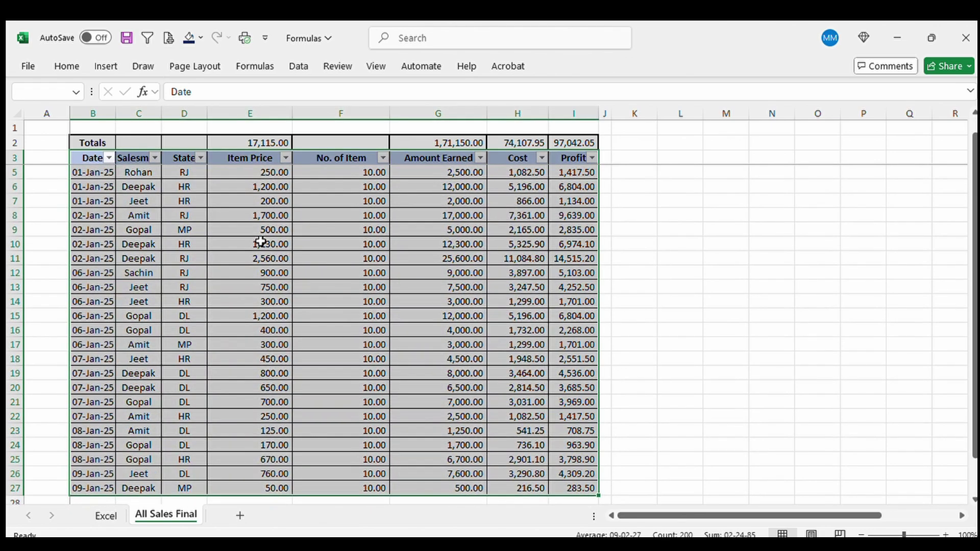
{"action": "key", "text": "alt+n"}
{"action": "key", "text": "t"}
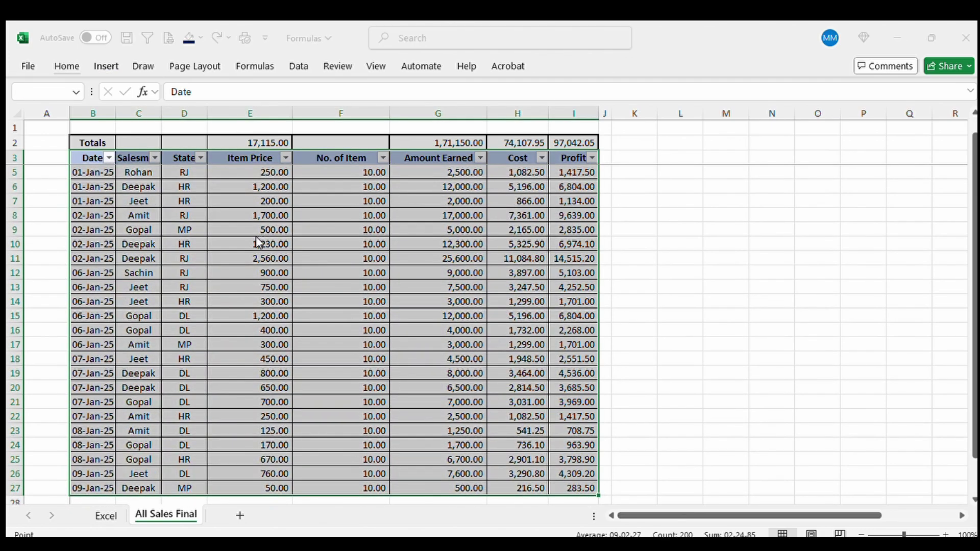
{"action": "left_click", "coordinate": [678, 182]}
{"action": "key", "text": "Return"}
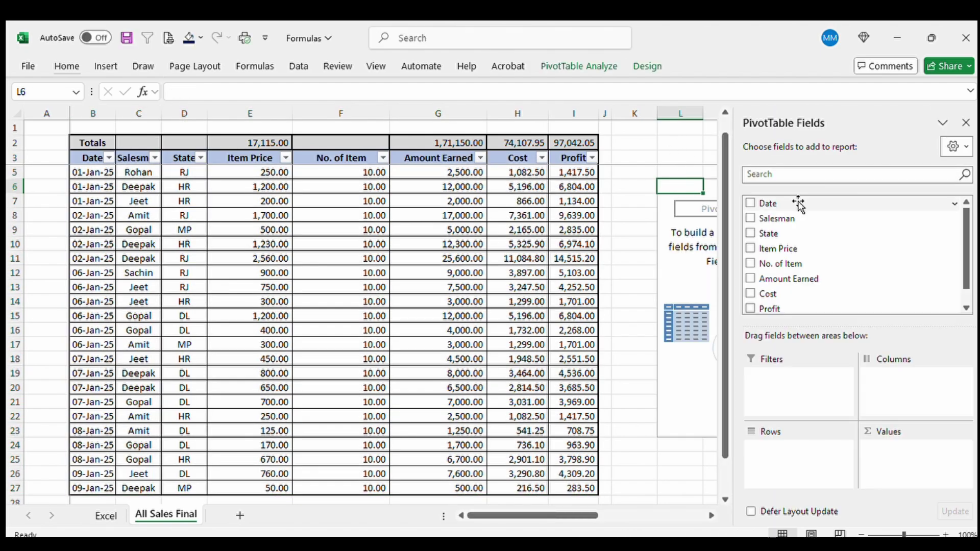
- Set Date as the pivot table's rows and sum Amount Earned and Profit as values, with Amount Earned first
{"action": "left_click", "coordinate": [750, 203]}
{"action": "left_click", "coordinate": [761, 310]}
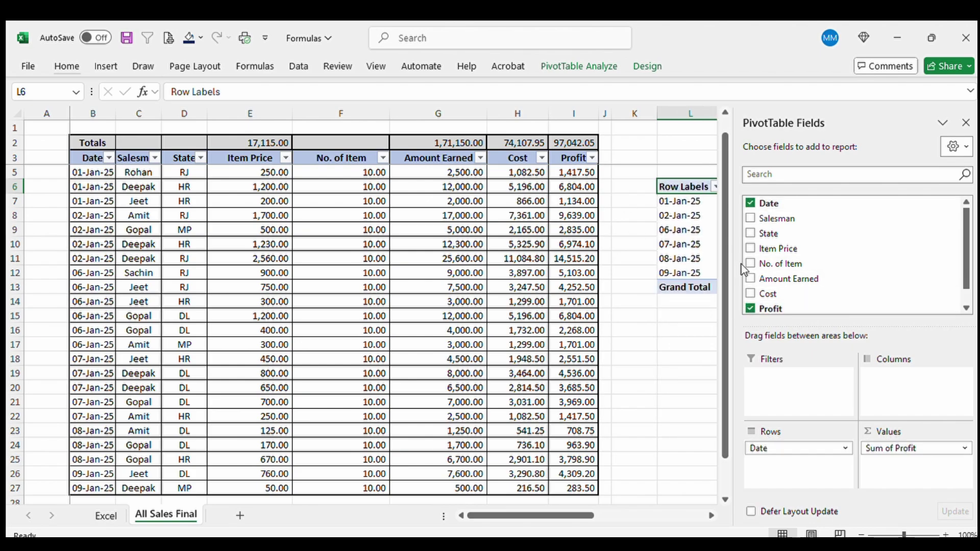
{"action": "left_click", "coordinate": [750, 279]}
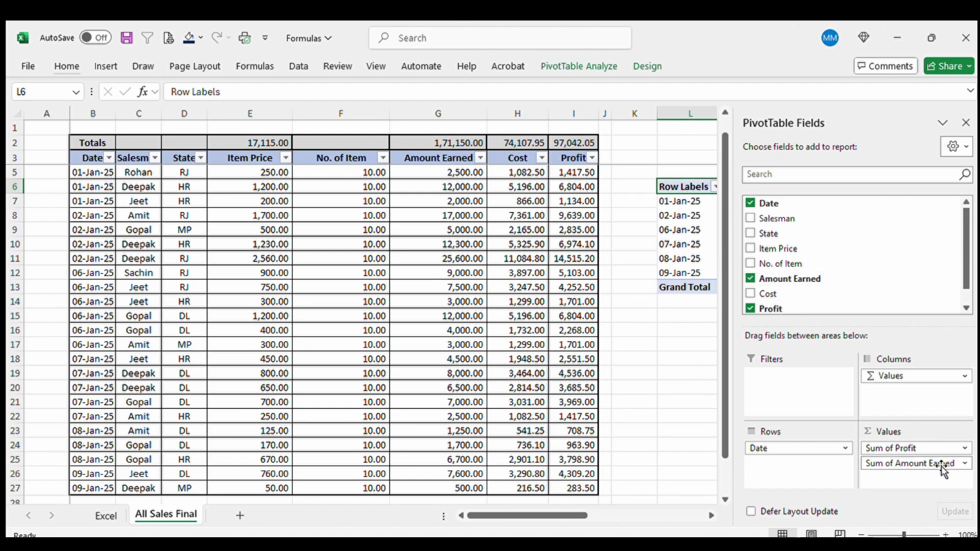
{"action": "left_click_drag", "start_coordinate": [942, 462], "coordinate": [936, 448]}
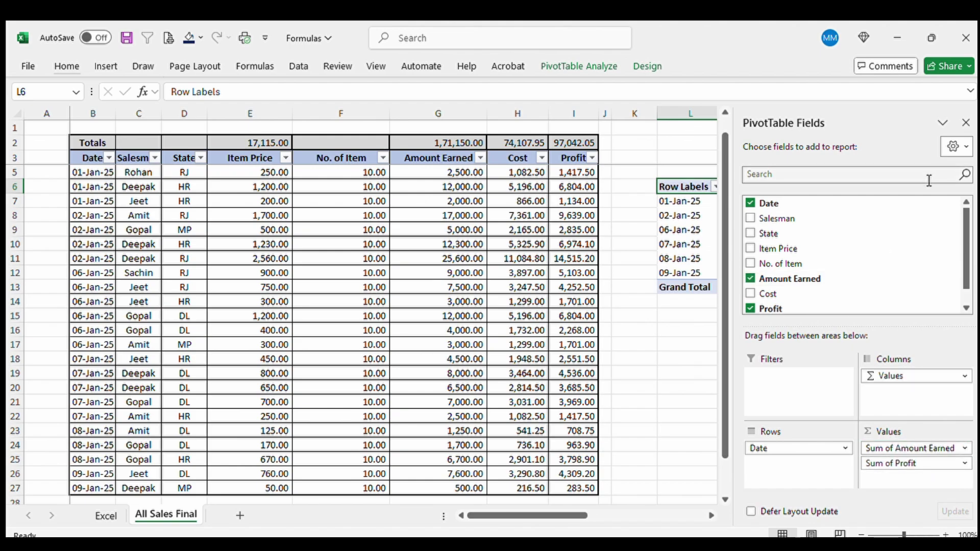
{"action": "left_click", "coordinate": [966, 123]}
- Examine the pivot table's amount earned and profit per date, starting with 01-Jan-25
{"action": "left_click", "coordinate": [691, 258]}
{"action": "key", "text": "Up"}
{"action": "key", "text": "Up"}
{"action": "key", "text": "Up"}
{"action": "key", "text": "Up"}
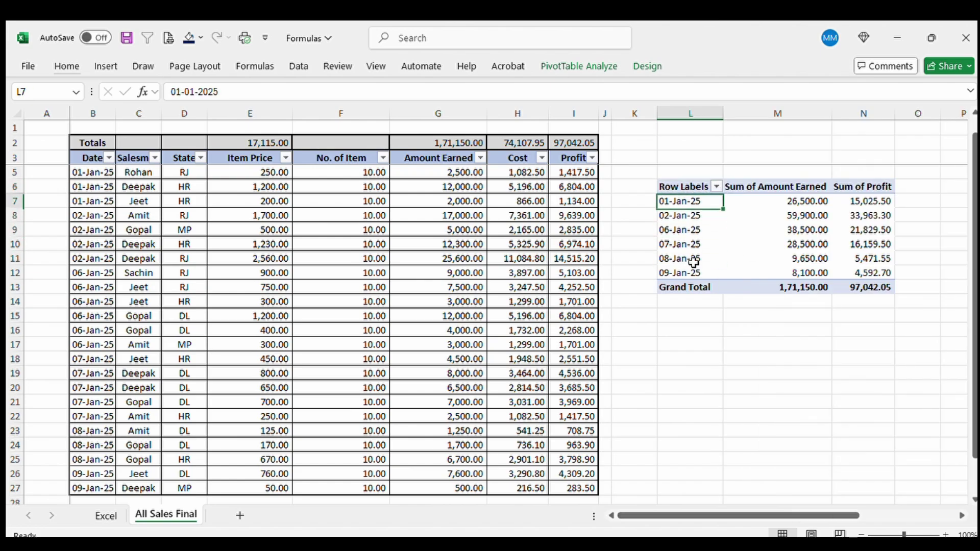
{"action": "key", "text": "Right"}
{"action": "key", "text": "Left"}
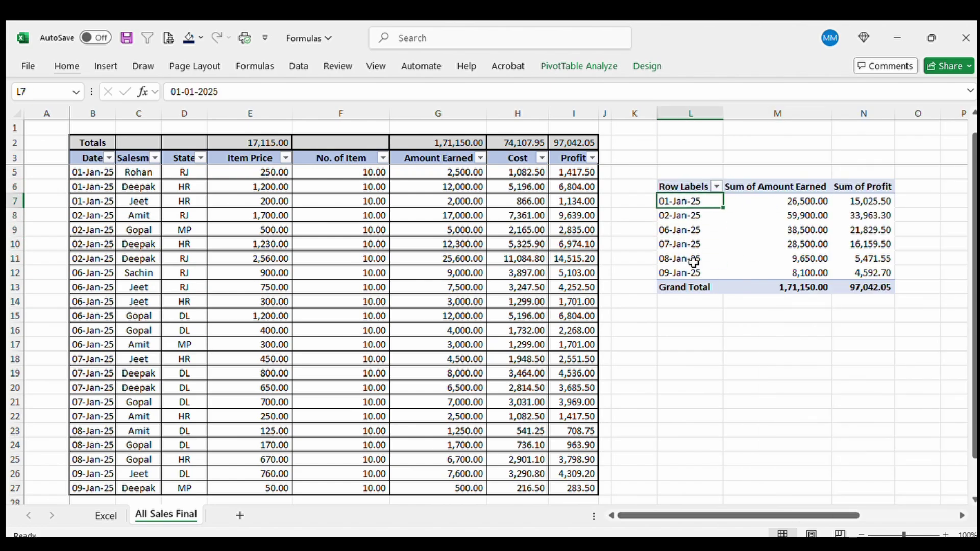
{"action": "key", "text": "Right"}
{"action": "key", "text": "Right"}
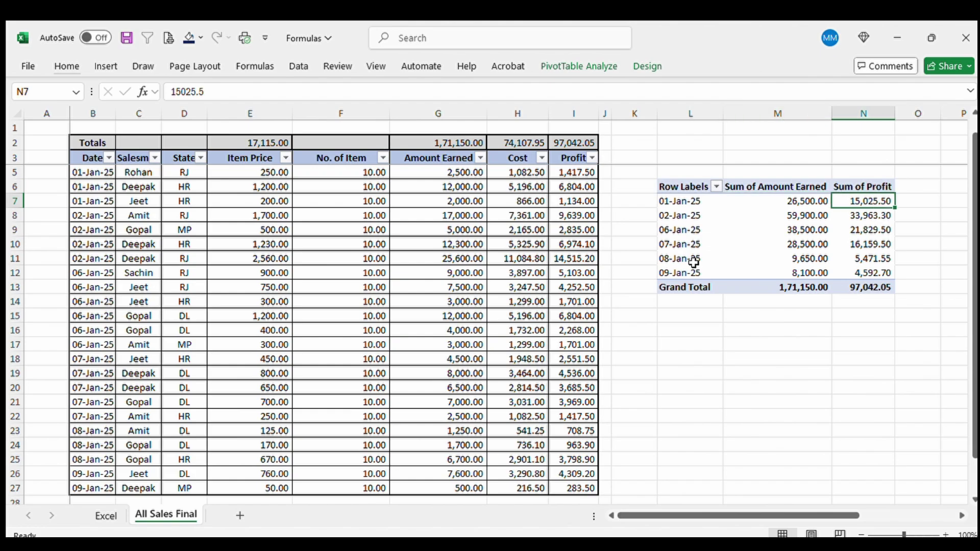
{"action": "key", "text": "Left"}
{"action": "key", "text": "Down"}
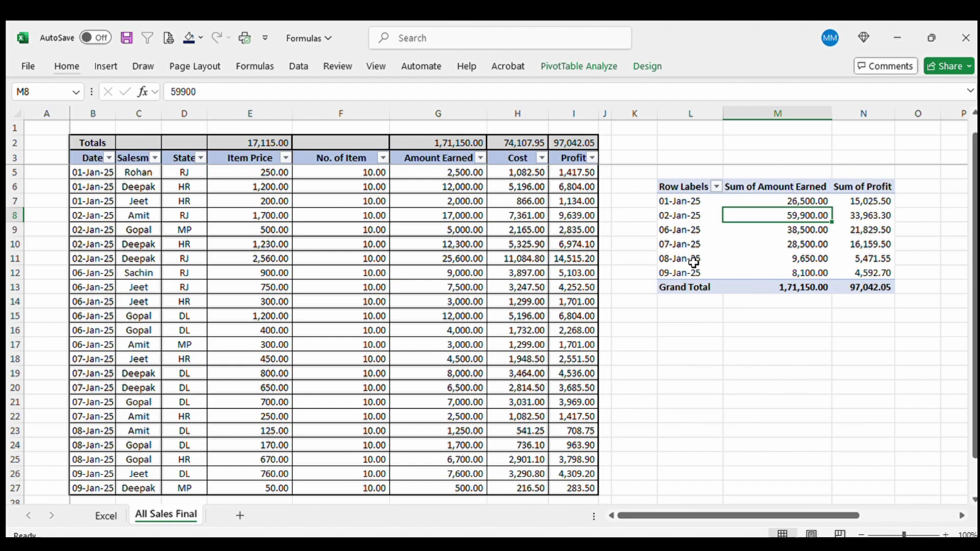
{"action": "key", "text": "Up"}
{"action": "key", "text": "Left"}
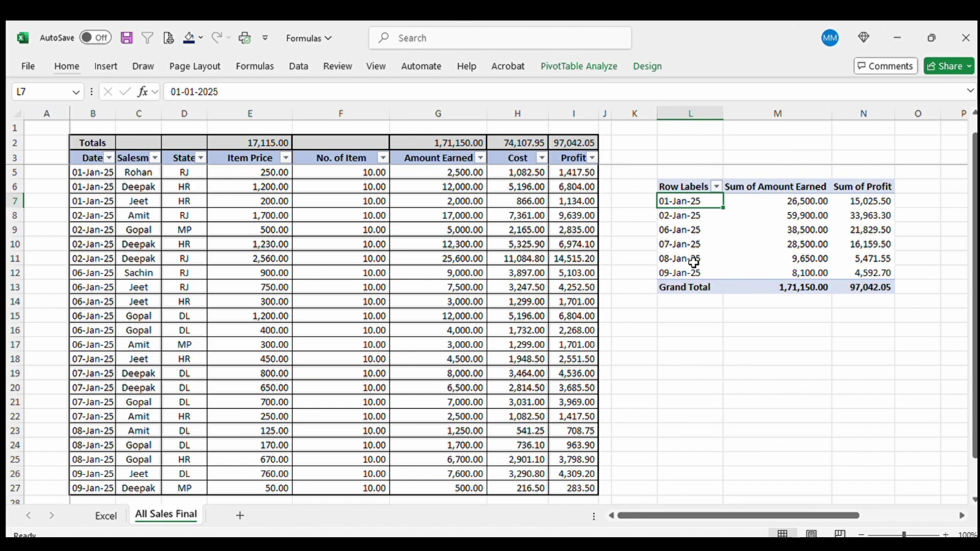
- Remove the pivot table by deleting columns L to N
{"action": "key", "text": "Up"}
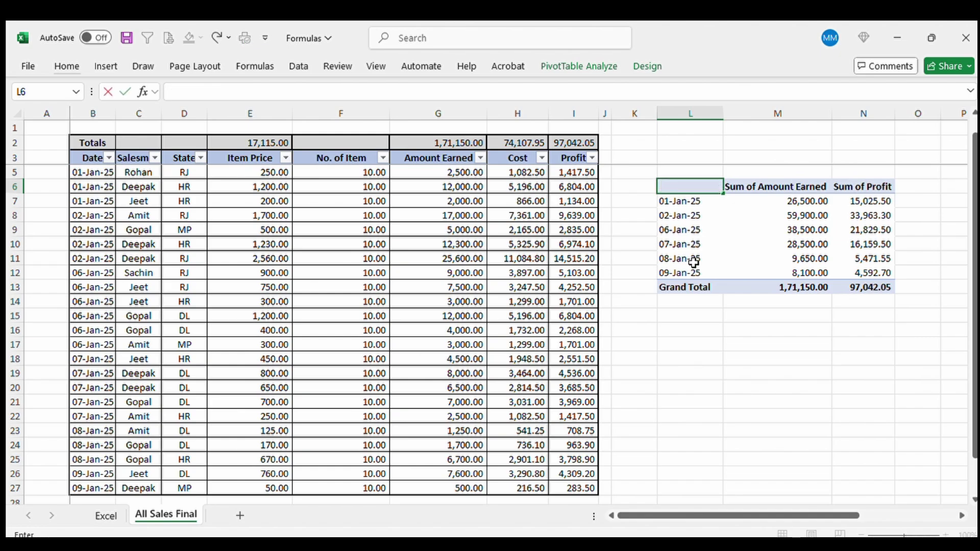
{"action": "key", "text": "ctrl+space"}
{"action": "key", "text": "shift+Right"}
{"action": "key", "text": "shift+Right"}
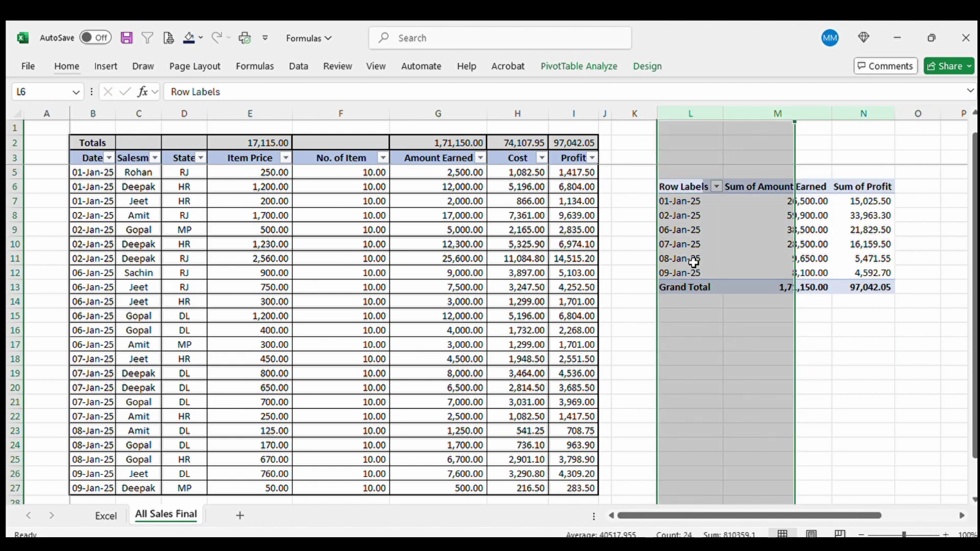
{"action": "key", "text": "ctrl+z"}
- Insert a new pivot table based on the whole sales table, placed on the same worksheet at L5
{"action": "key", "text": "Up"}
{"action": "key", "text": "Left"}
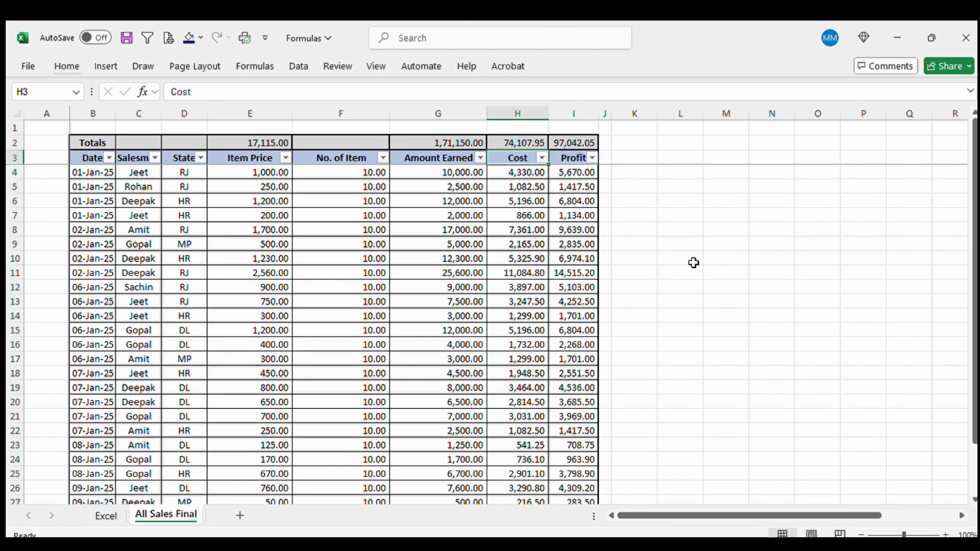
{"action": "key", "text": "ctrl+Left"}
{"action": "key", "text": "ctrl+shift+Down"}
{"action": "key", "text": "ctrl+shift+Right"}
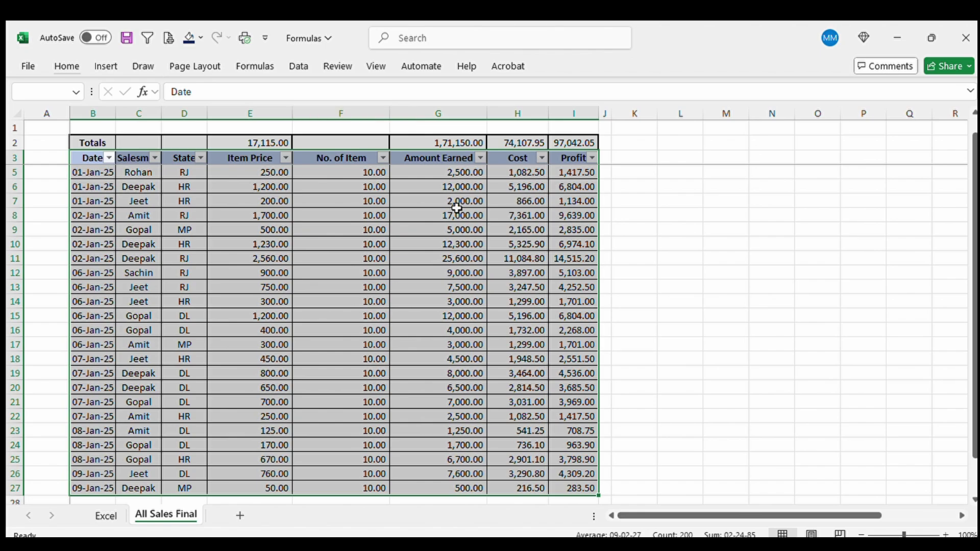
{"action": "key", "text": "alt"}
{"action": "key", "text": "Right"}
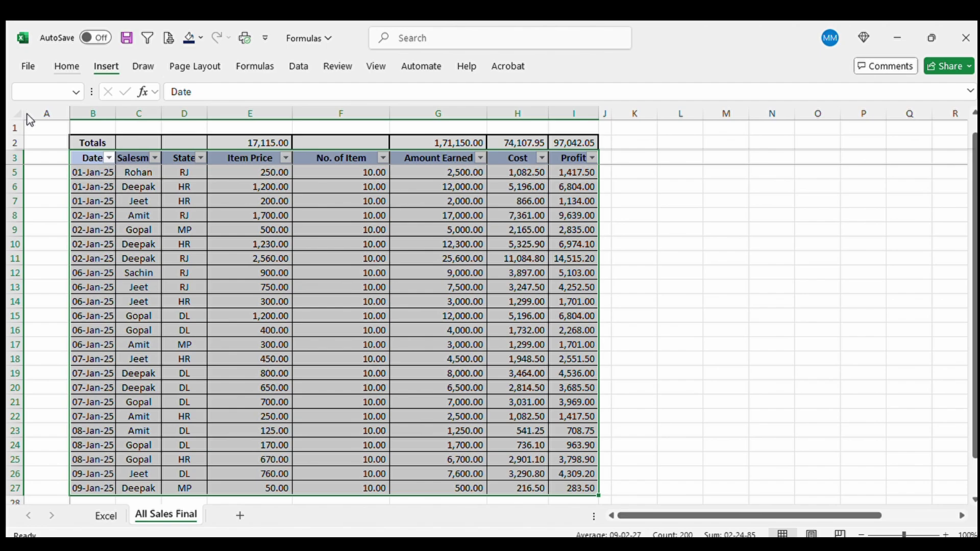
{"action": "key", "text": "ctrl+c"}
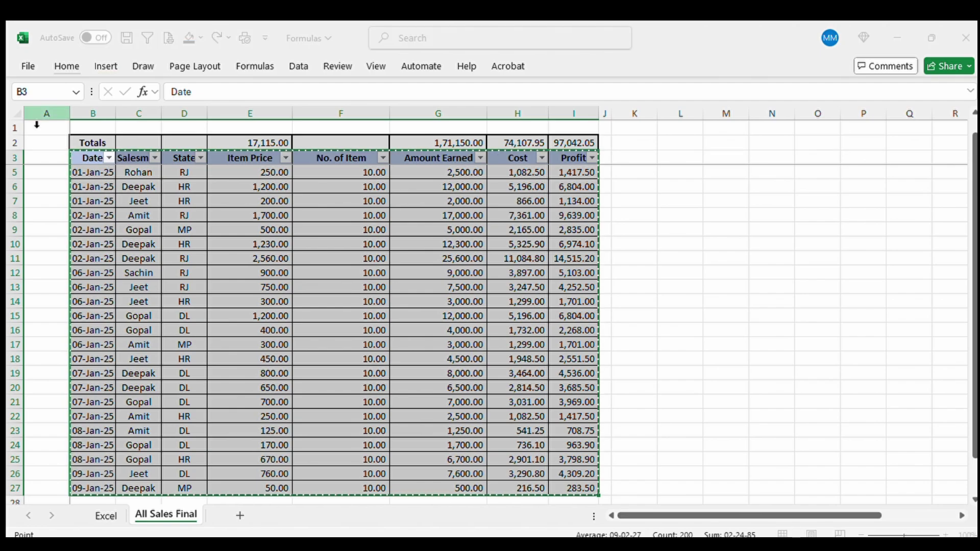
{"action": "left_click", "coordinate": [164, 222]}
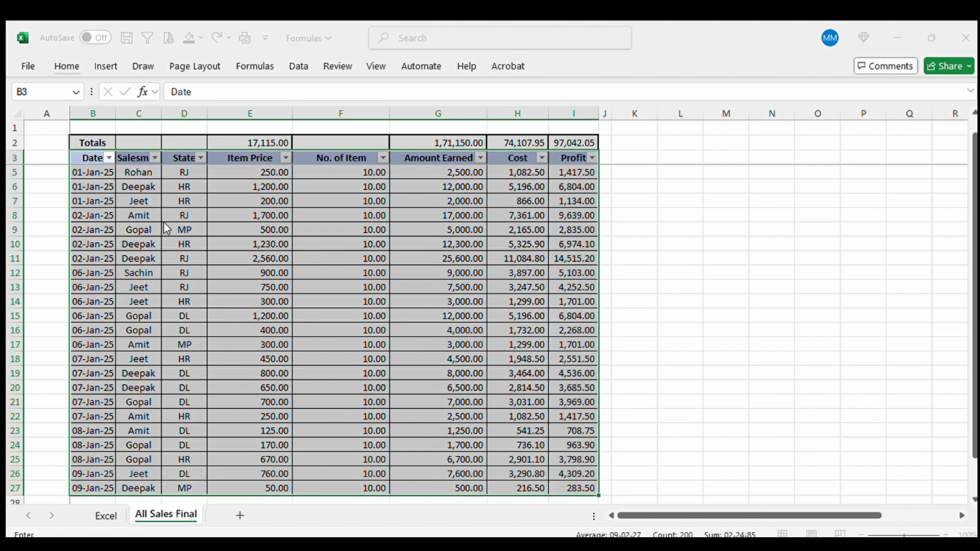
{"action": "left_click", "coordinate": [678, 177]}
{"action": "key", "text": "Return"}
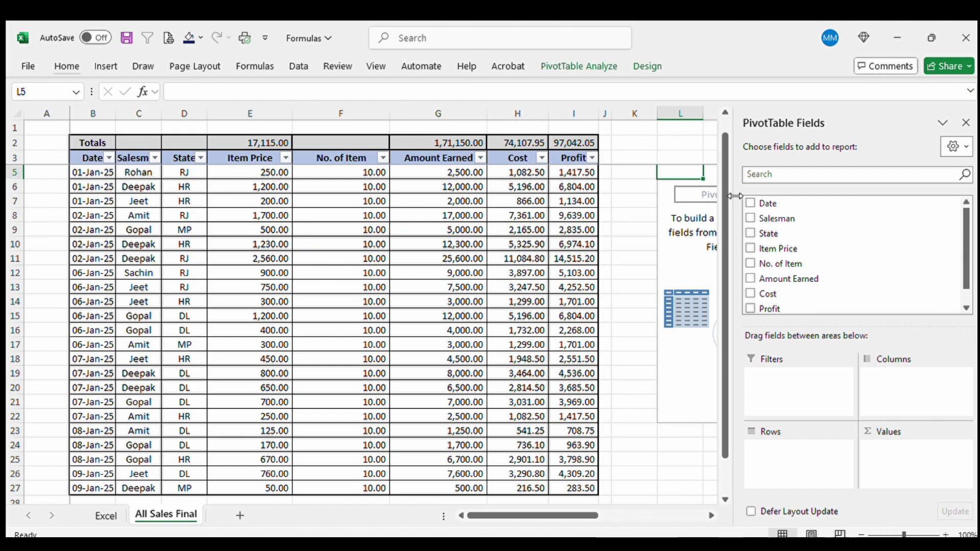
- Set Date as the pivot table's rows and sum Profit as its only value
{"action": "left_click", "coordinate": [749, 204]}
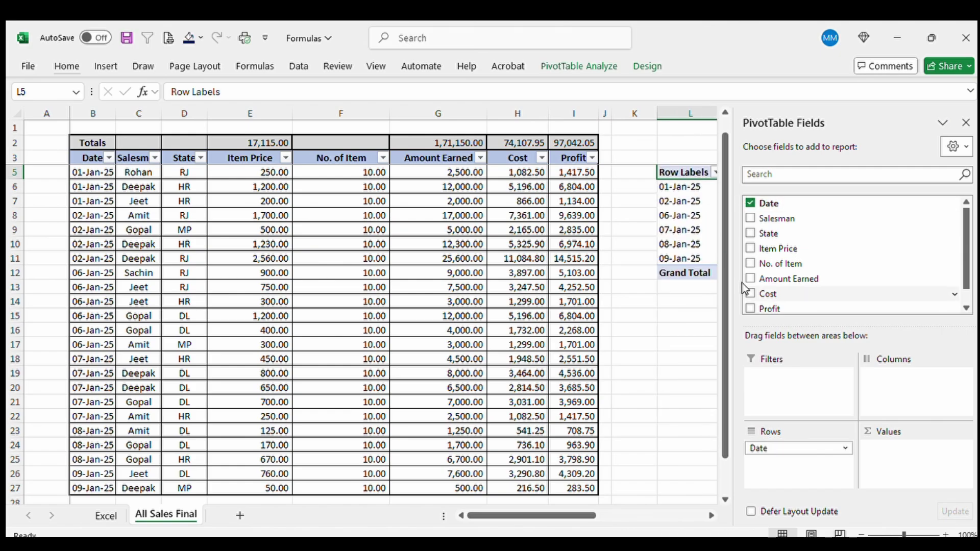
{"action": "left_click", "coordinate": [750, 308]}
{"action": "left_click", "coordinate": [966, 122]}
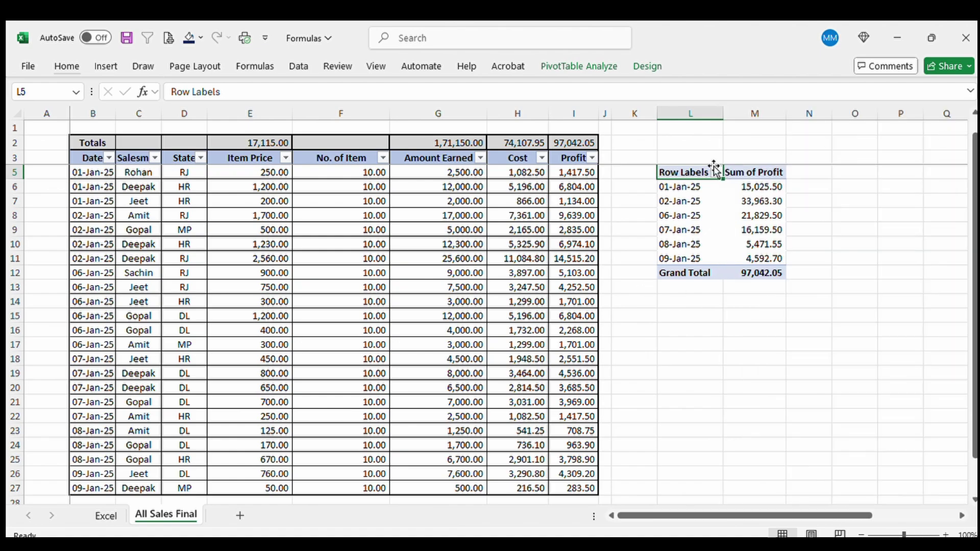
{"action": "key", "text": "Right"}
{"action": "key", "text": "Right"}
{"action": "key", "text": "Left"}
{"action": "key", "text": "Left"}
{"action": "key", "text": "Right"}
{"action": "key", "text": "Right"}
{"action": "key", "text": "Right"}
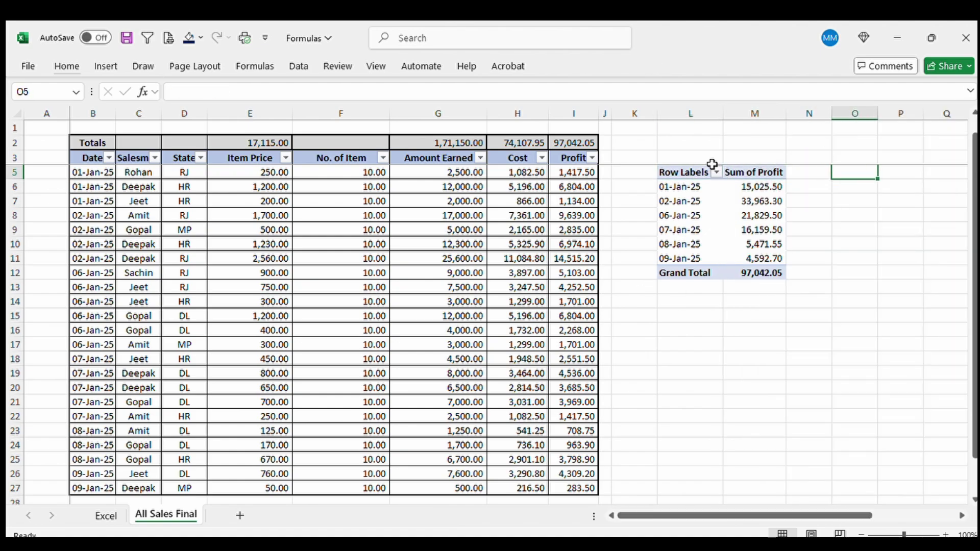
- Insert a second pivot table from the whole sales table, placed on the same worksheet at O5
{"action": "left_click", "coordinate": [415, 159]}
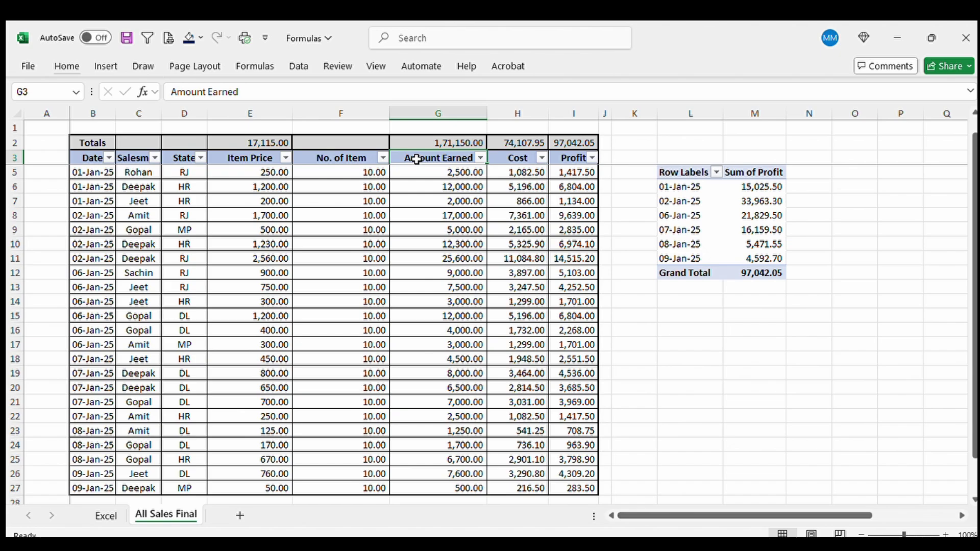
{"action": "key", "text": "Left"}
{"action": "key", "text": "Left"}
{"action": "key", "text": "Left"}
{"action": "key", "text": "Left"}
{"action": "key", "text": "Left"}
{"action": "key", "text": "Left"}
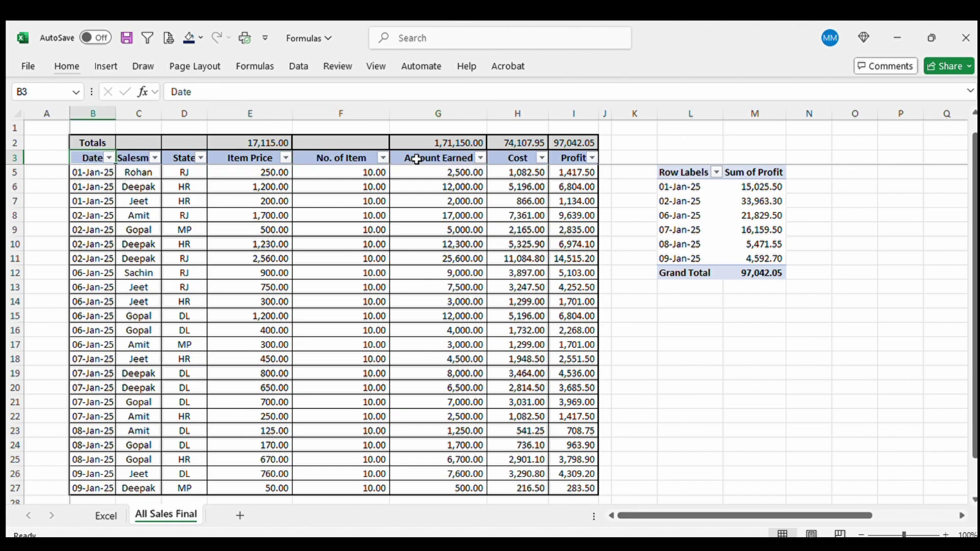
{"action": "key", "text": "Right"}
{"action": "key", "text": "ctrl+shift+Down"}
{"action": "key", "text": "ctrl+shift+Right"}
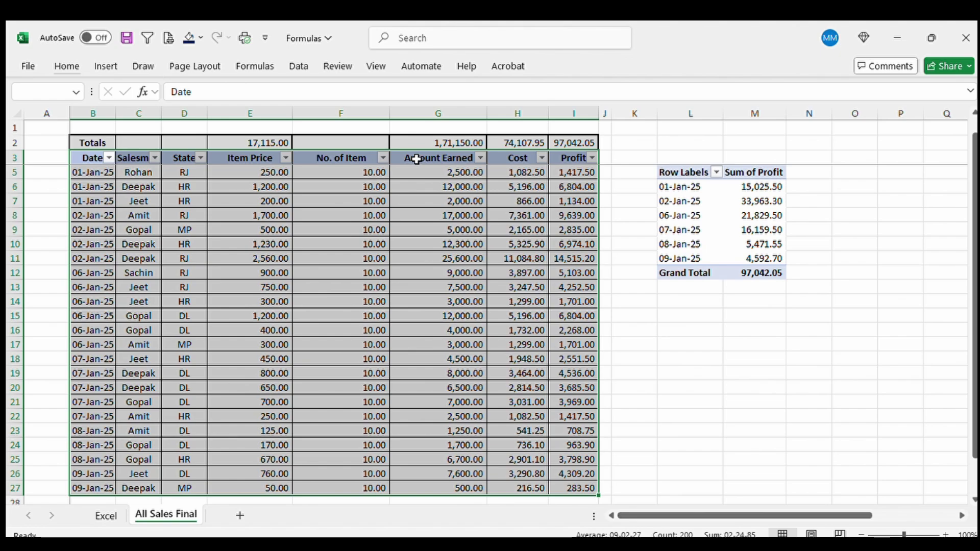
{"action": "key", "text": "alt"}
{"action": "key", "text": "n"}
{"action": "key", "text": "v"}
{"action": "key", "text": "Escape"}
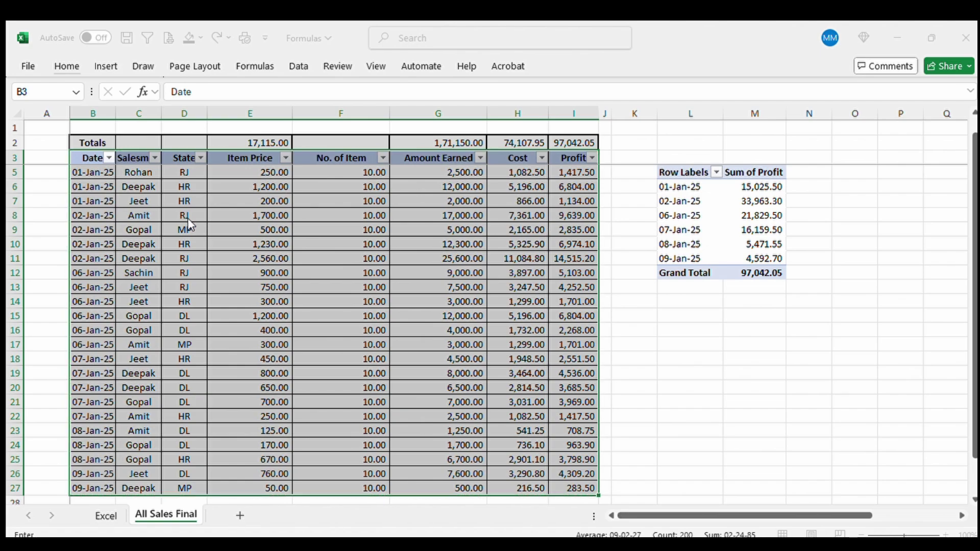
{"action": "left_click", "coordinate": [838, 167]}
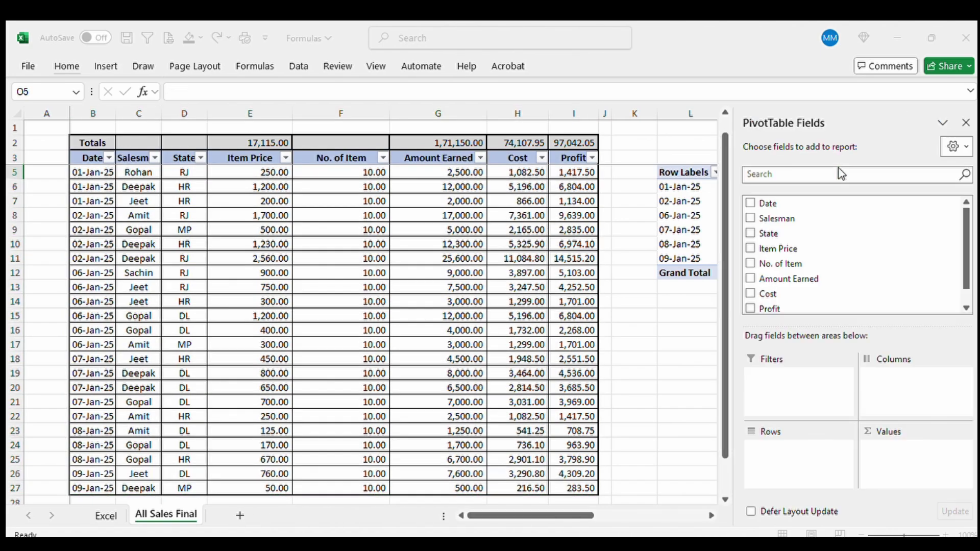
- Set Salesman as the second pivot table's rows and sum Profit as its values
{"action": "left_click", "coordinate": [750, 218]}
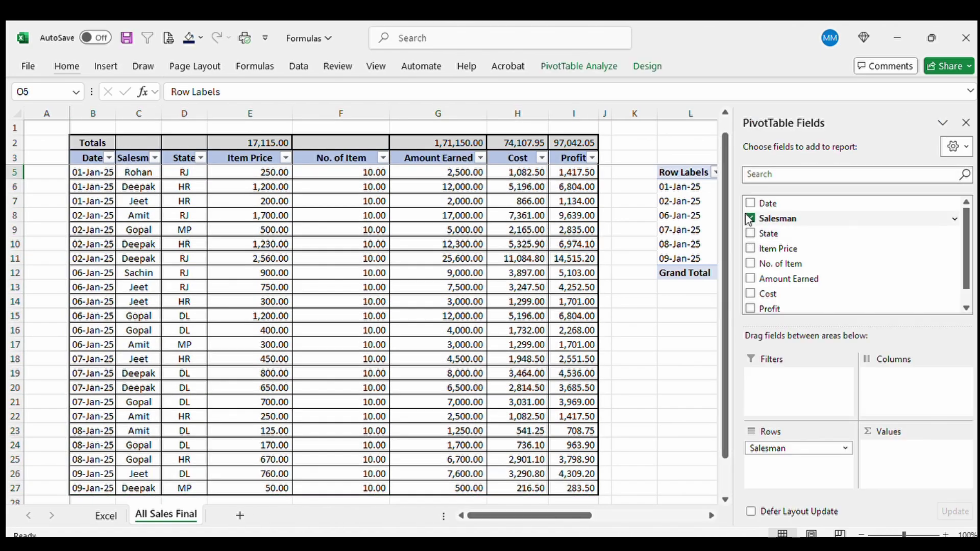
{"action": "scroll", "coordinate": [781, 275], "scroll_direction": "down", "scroll_amount": 1}
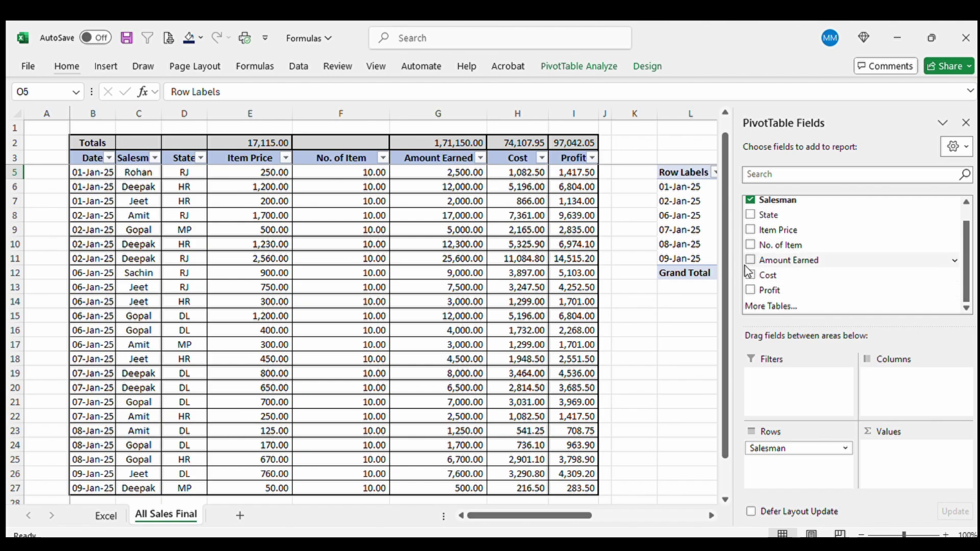
{"action": "left_click", "coordinate": [750, 290]}
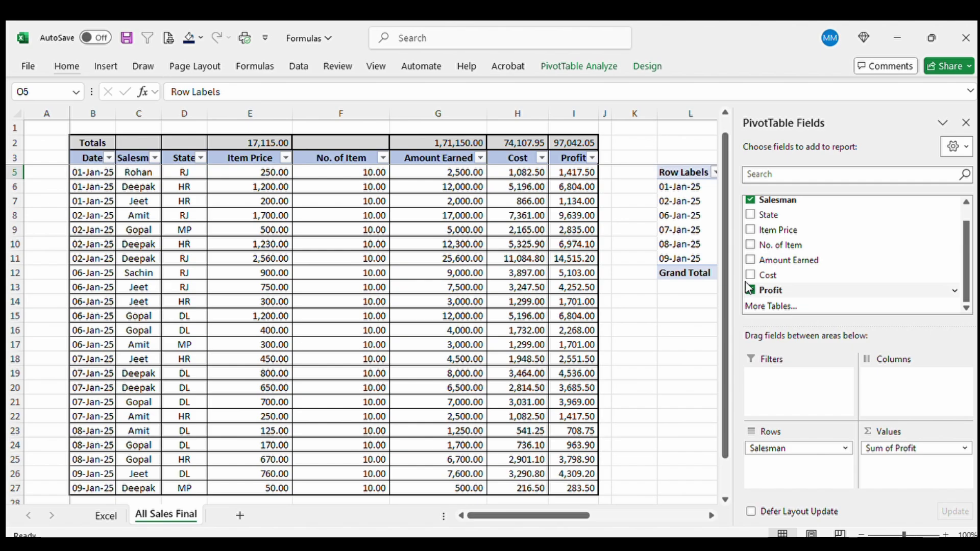
{"action": "left_click", "coordinate": [966, 123]}
{"action": "scroll", "coordinate": [830, 221], "scroll_direction": "right", "scroll_amount": 2}
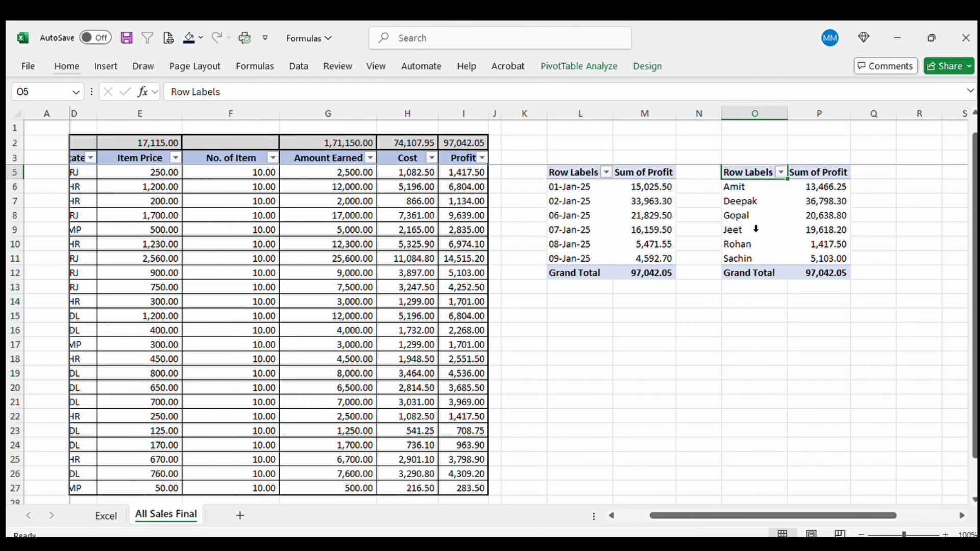
- Filter the sales table by the first salesman listed in the second pivot table to check the profit, and undo the filter
{"action": "key", "text": "Right"}
{"action": "key", "text": "Down"}
{"action": "key", "text": "Left"}
{"action": "key", "text": "Left"}
{"action": "key", "text": "Left"}
{"action": "key", "text": "Left"}
{"action": "key", "text": "Left"}
{"action": "key", "text": "Left"}
{"action": "key", "text": "Left"}
{"action": "key", "text": "Left"}
{"action": "key", "text": "Left"}
{"action": "key", "text": "Left"}
{"action": "key", "text": "Left"}
{"action": "key", "text": "Left"}
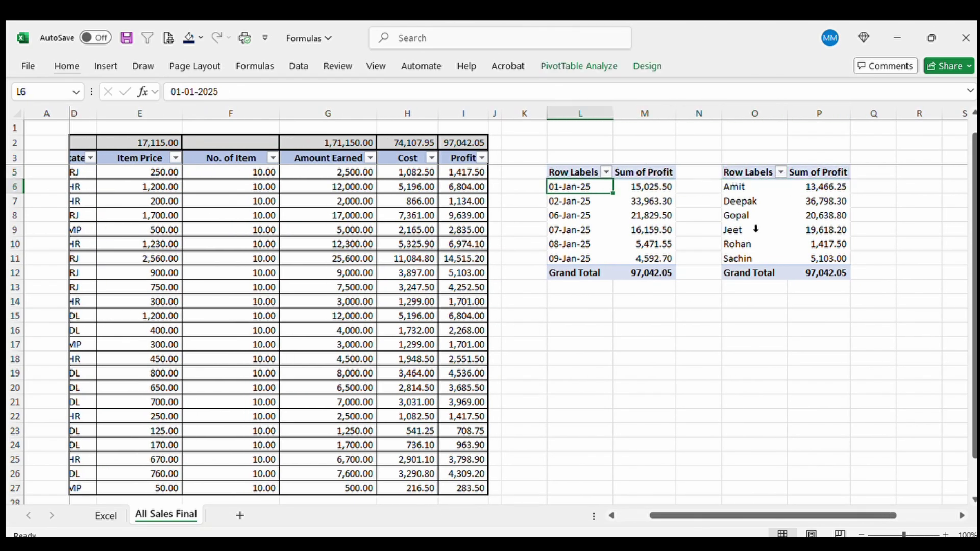
{"action": "key", "text": "Left"}
{"action": "key", "text": "Up"}
{"action": "key", "text": "Up"}
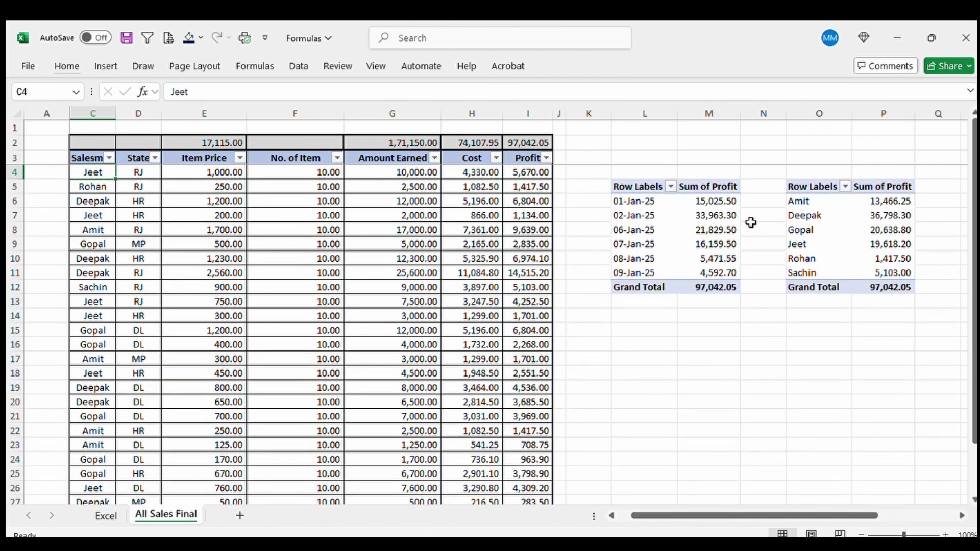
{"action": "key", "text": "Up"}
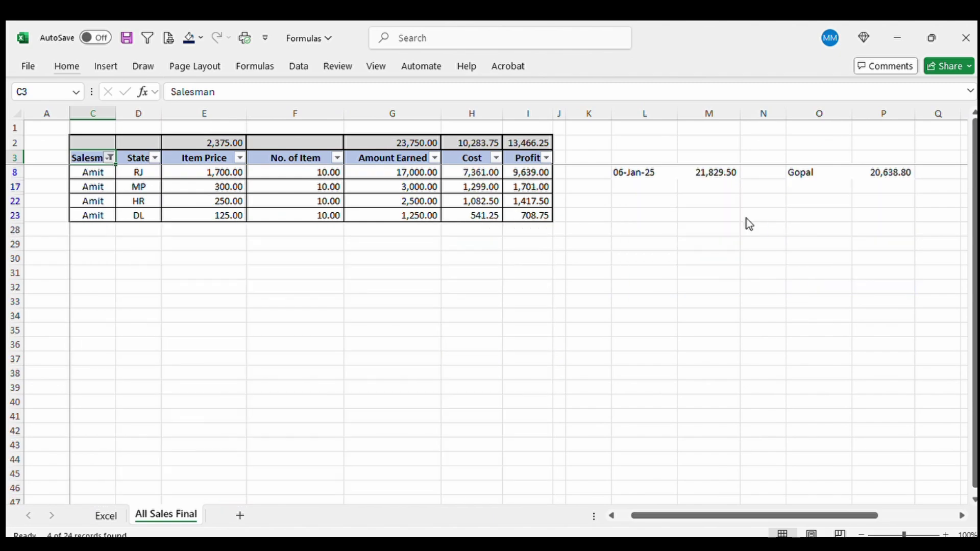
{"action": "key", "text": "ctrl+z"}
- Compare the salesman pivot table's profit figures and grand total with the Profit total above the sales table
{"action": "key", "text": "Right"}
{"action": "key", "text": "Right"}
{"action": "key", "text": "Right"}
{"action": "key", "text": "Right"}
{"action": "key", "text": "Right"}
{"action": "key", "text": "Right"}
{"action": "key", "text": "Right"}
{"action": "key", "text": "Right"}
{"action": "key", "text": "Right"}
{"action": "key", "text": "Right"}
{"action": "key", "text": "Right"}
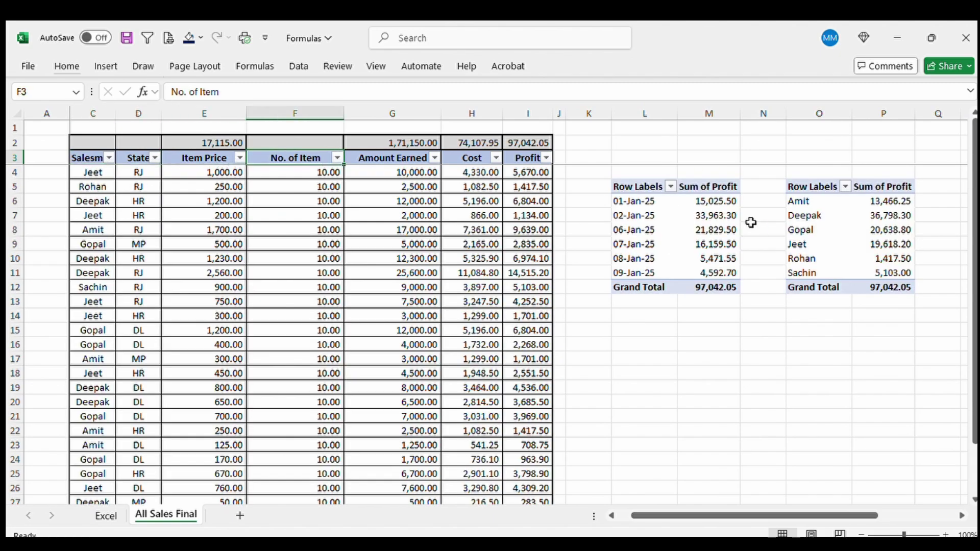
{"action": "key", "text": "Down"}
{"action": "key", "text": "Down"}
{"action": "key", "text": "Down"}
{"action": "key", "text": "Right"}
{"action": "key", "text": "Right"}
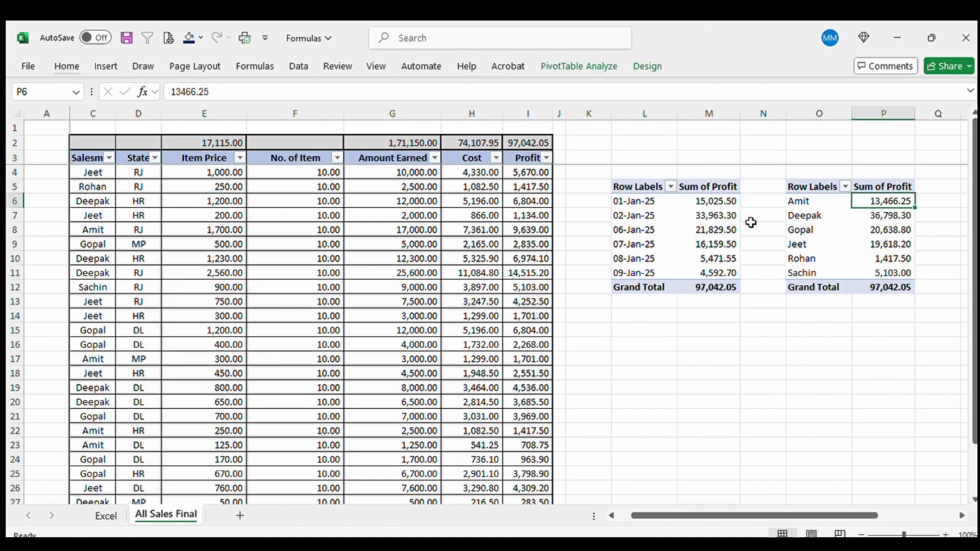
{"action": "key", "text": "Down"}
{"action": "key", "text": "ctrl+Down"}
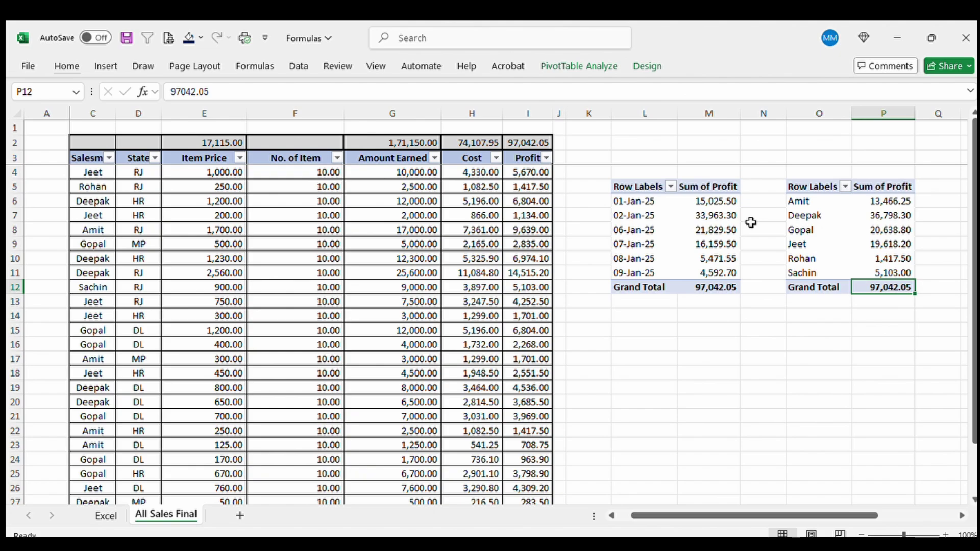
{"action": "left_click", "coordinate": [537, 143]}
{"action": "left_click", "coordinate": [893, 289]}
{"action": "key", "text": "Up"}
{"action": "key", "text": "Up"}
{"action": "key", "text": "Up"}
{"action": "key", "text": "Up"}
{"action": "key", "text": "Up"}
{"action": "key", "text": "Up"}
{"action": "key", "text": "Left"}
{"action": "key", "text": "Up"}
{"action": "key", "text": "Right"}
{"action": "key", "text": "Left"}
{"action": "key", "text": "Left"}
{"action": "key", "text": "Left"}
{"action": "key", "text": "Left"}
{"action": "key", "text": "Left"}
{"action": "key", "text": "Left"}
{"action": "key", "text": "Left"}
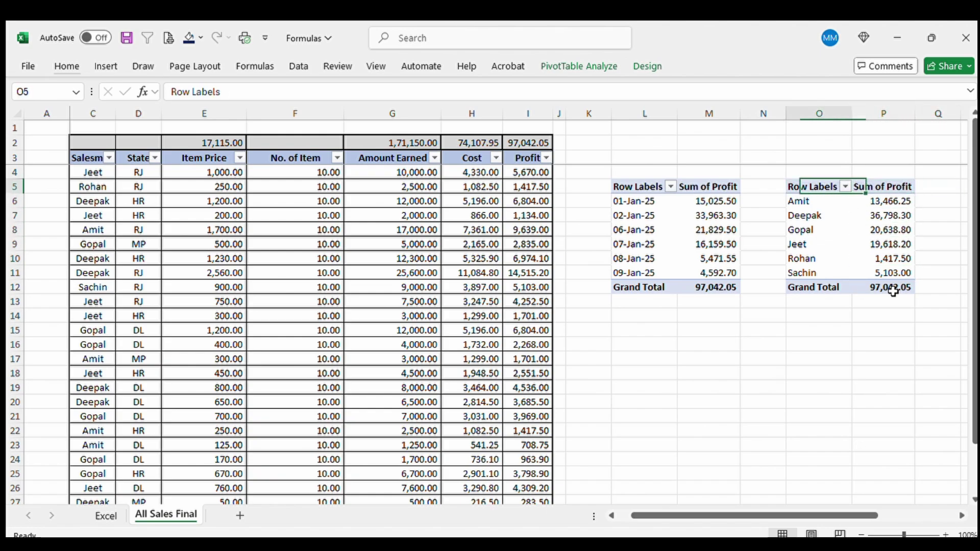
- Insert a third pivot table from the whole sales table, placed on the same worksheet at R5
{"action": "key", "text": "Up"}
{"action": "key", "text": "Up"}
{"action": "key", "text": "Left"}
{"action": "key", "text": "Left"}
{"action": "key", "text": "Left"}
{"action": "key", "text": "Left"}
{"action": "key", "text": "Left"}
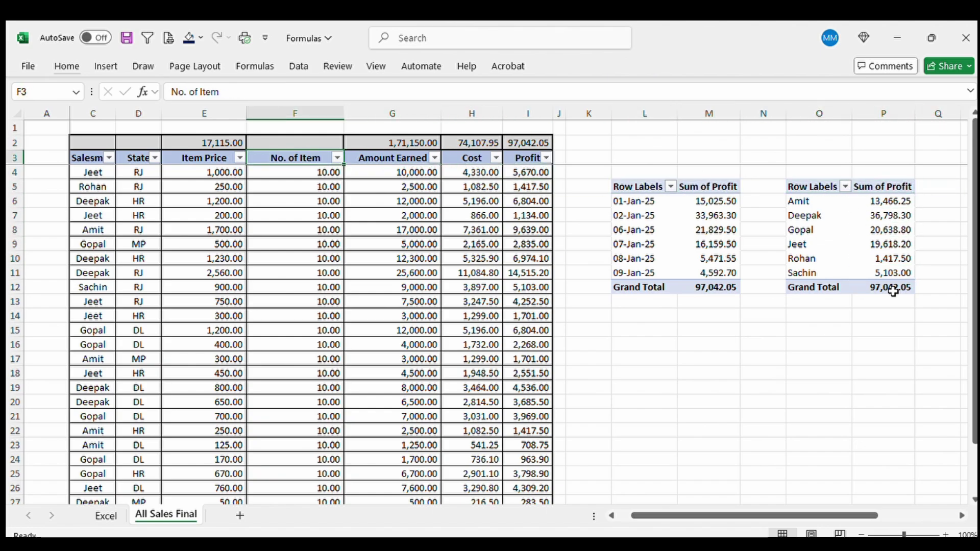
{"action": "key", "text": "Left"}
{"action": "key", "text": "Left"}
{"action": "key", "text": "Left"}
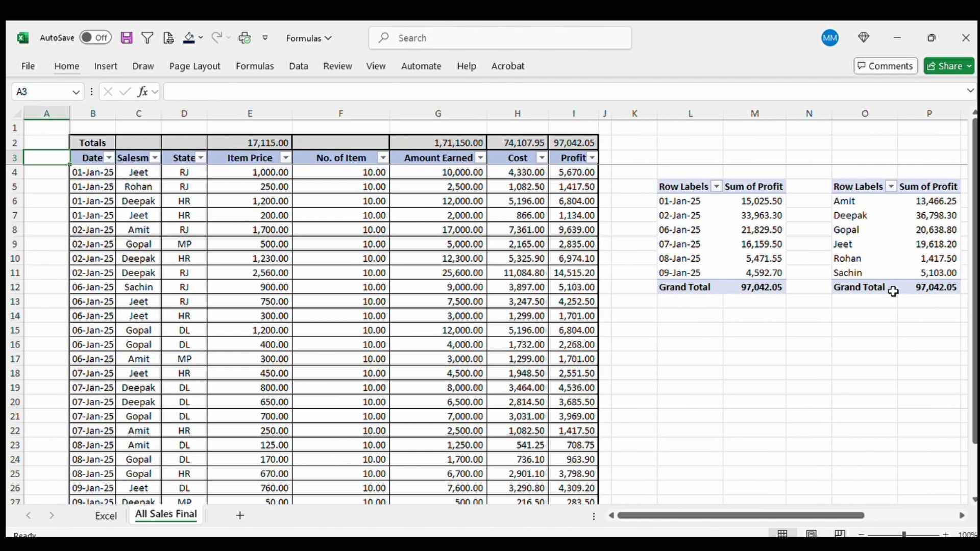
{"action": "key", "text": "Right"}
{"action": "key", "text": "shift+Down"}
{"action": "key", "text": "shift+Down"}
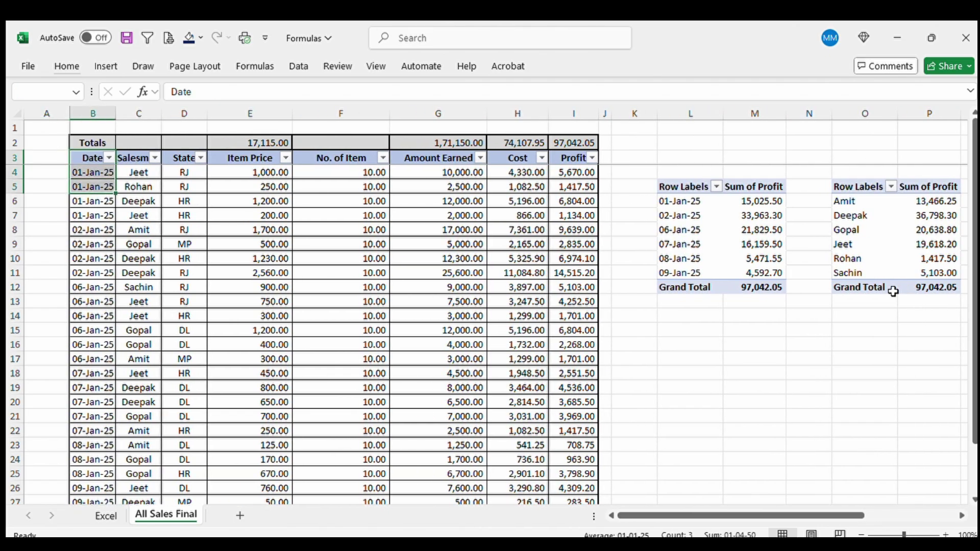
{"action": "key", "text": "ctrl+shift+Down"}
{"action": "key", "text": "ctrl+shift+Right"}
{"action": "key", "text": "alt+n"}
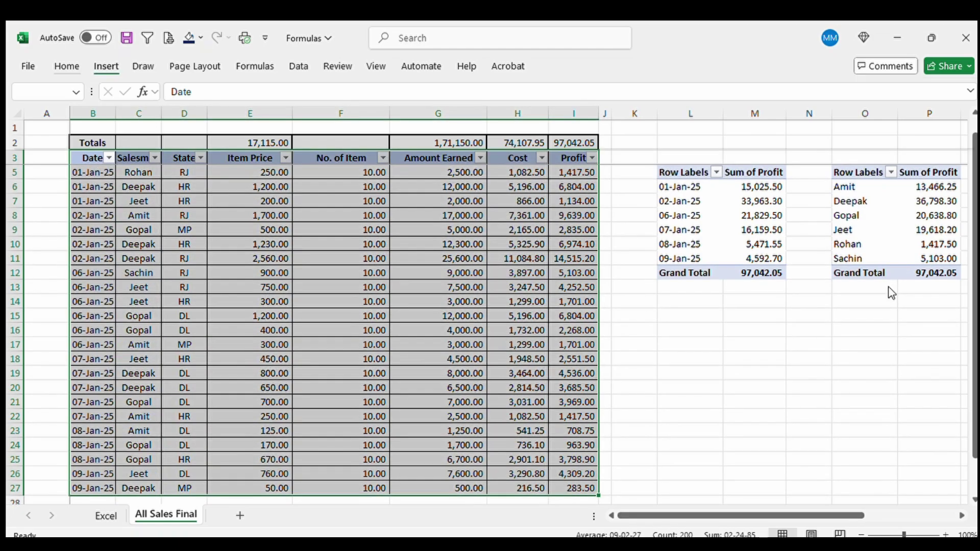
{"action": "key", "text": "v"}
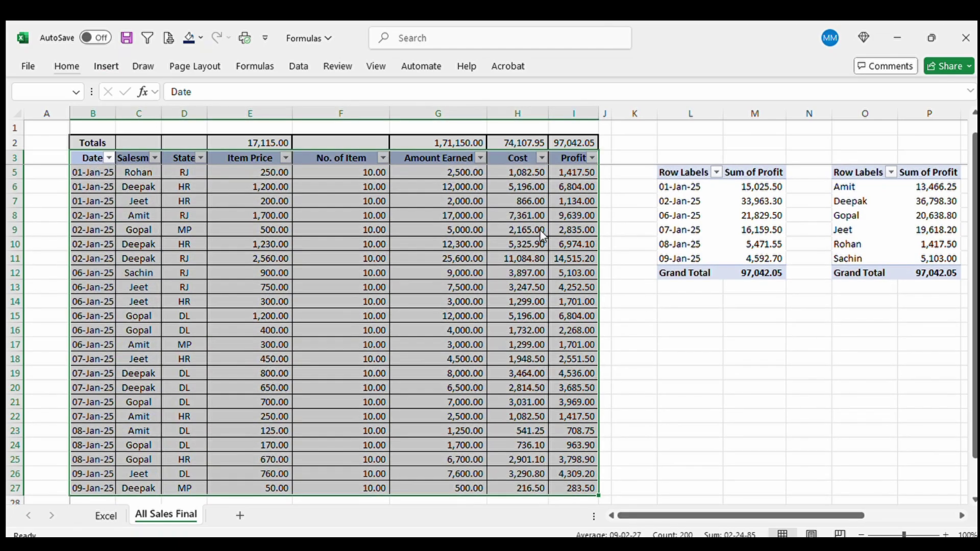
{"action": "key", "text": "t"}
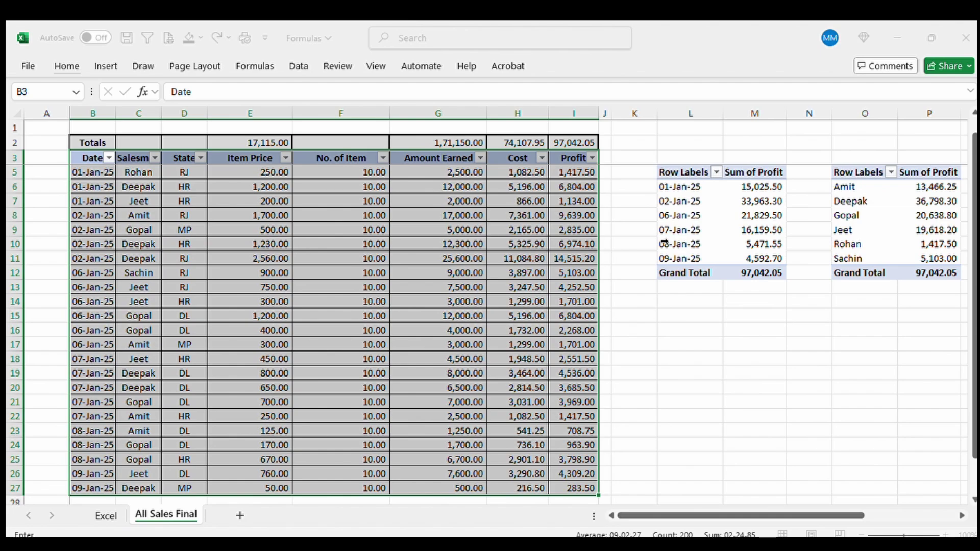
{"action": "scroll", "coordinate": [664, 242], "scroll_direction": "right", "scroll_amount": 3}
{"action": "left_click", "coordinate": [754, 178]}
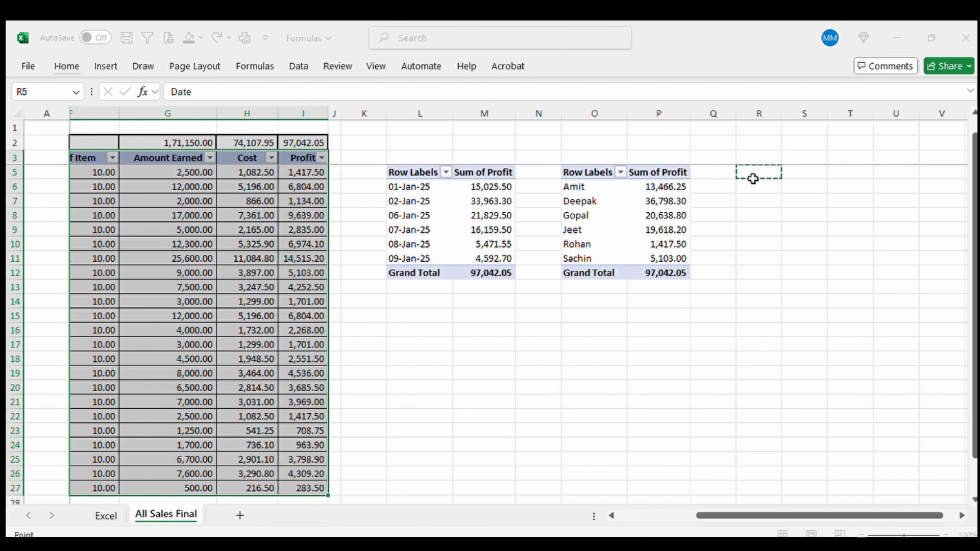
{"action": "key", "text": "Return"}
- Set State as the third pivot table's rows and sum Profit and Amount Earned as its values
{"action": "left_click", "coordinate": [741, 233]}
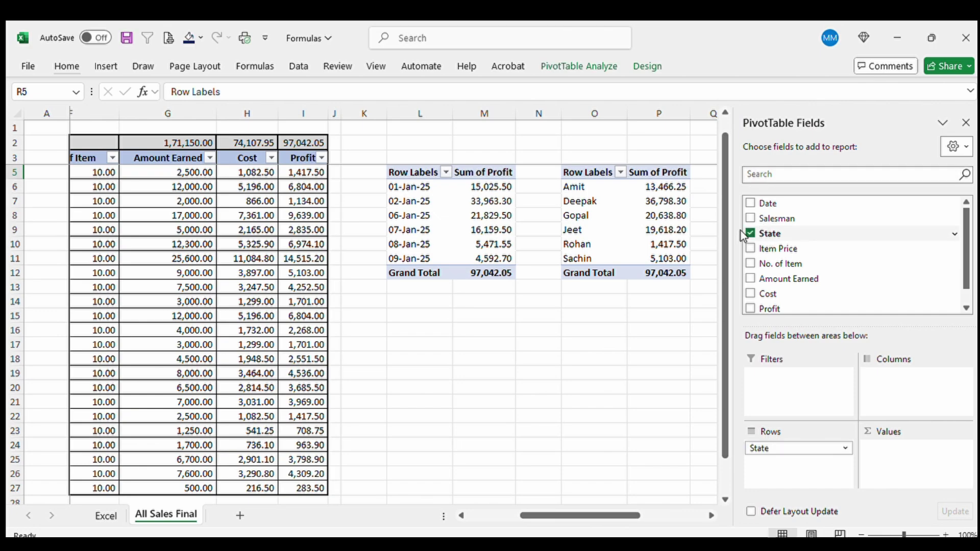
{"action": "scroll", "coordinate": [745, 245], "scroll_direction": "down", "scroll_amount": 1}
{"action": "left_click", "coordinate": [751, 289]}
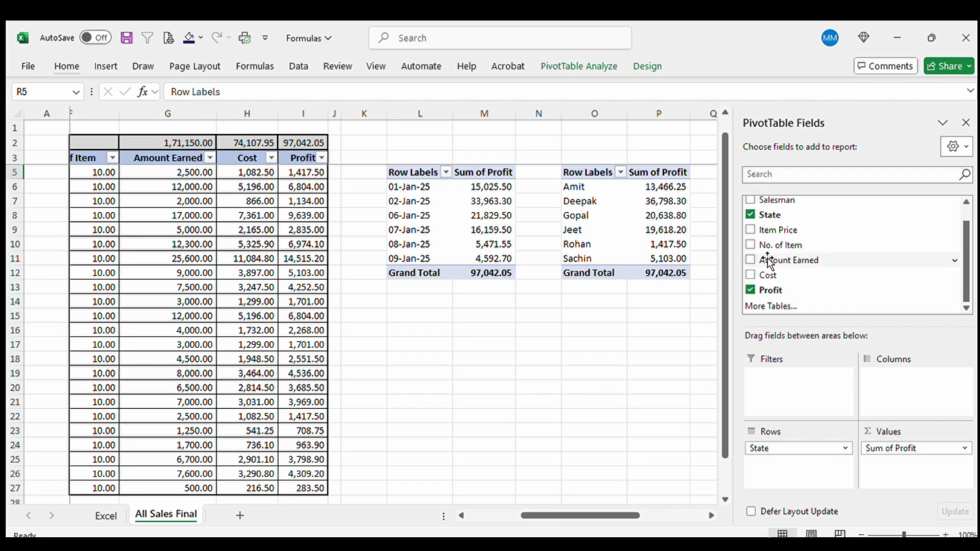
{"action": "left_click", "coordinate": [750, 260]}
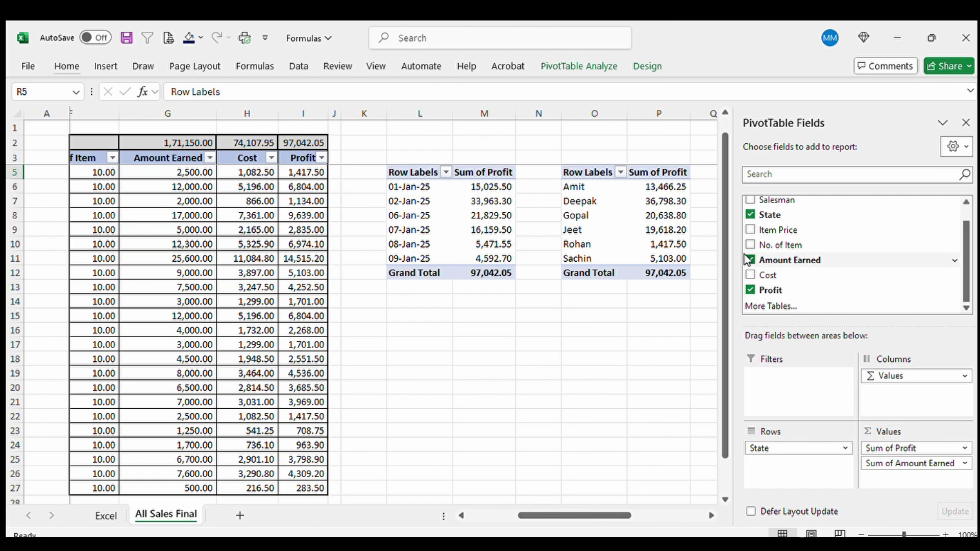
- Remove Amount Earned from the third pivot table so it sums only Profit, and close its field list
{"action": "left_click", "coordinate": [750, 260]}
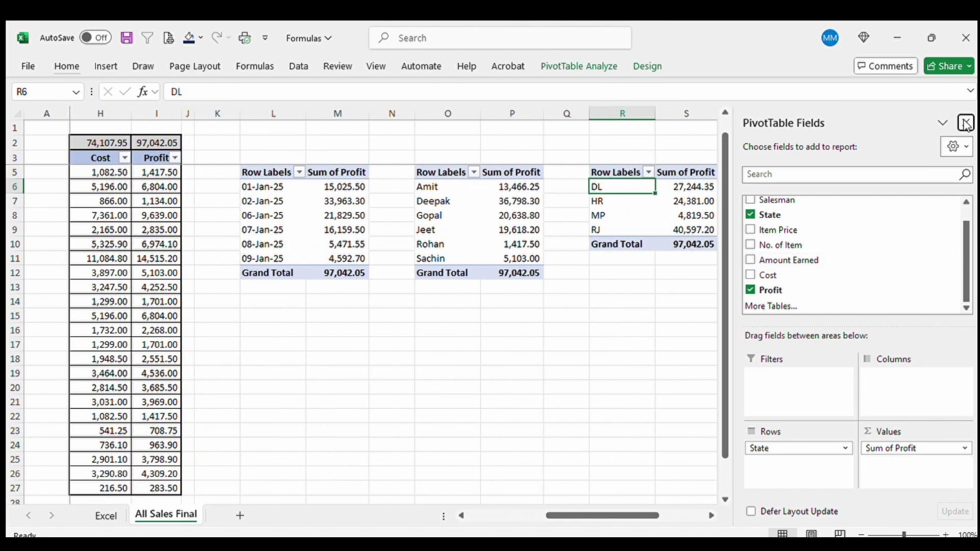
{"action": "left_click", "coordinate": [965, 123]}
- Compare the date, salesman and state pivot tables with one another and with the Profit total above the sales table
{"action": "key", "text": "Up"}
{"action": "key", "text": "Left"}
{"action": "key", "text": "Left"}
{"action": "key", "text": "Left"}
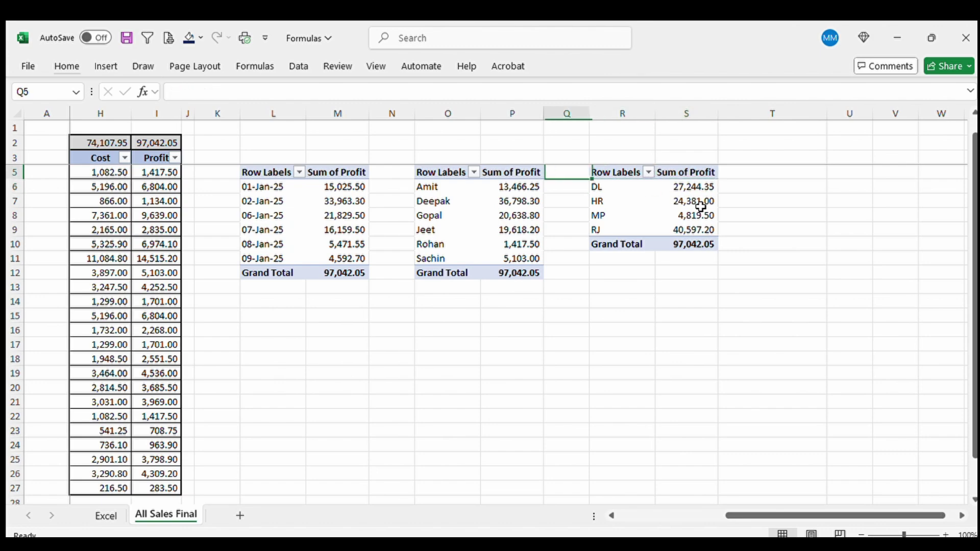
{"action": "key", "text": "Right"}
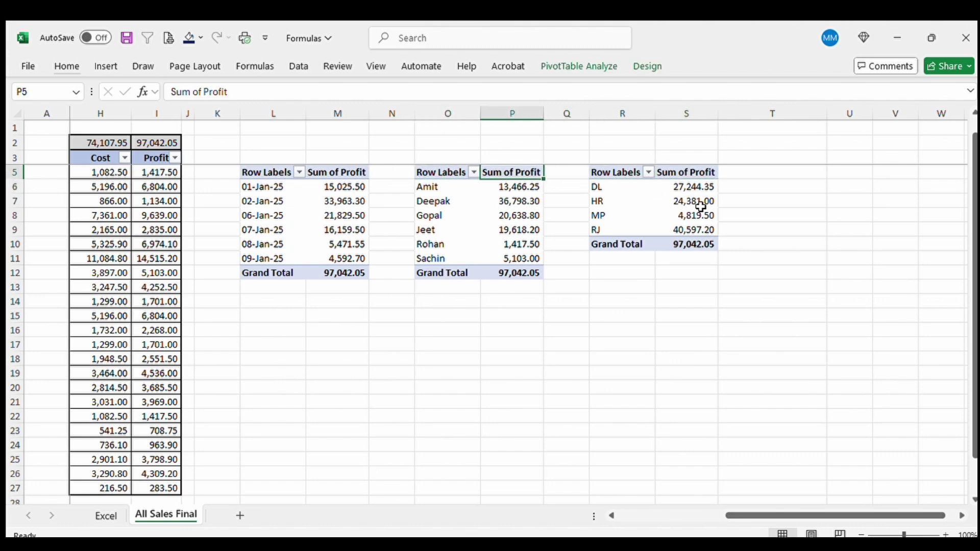
{"action": "key", "text": "Left"}
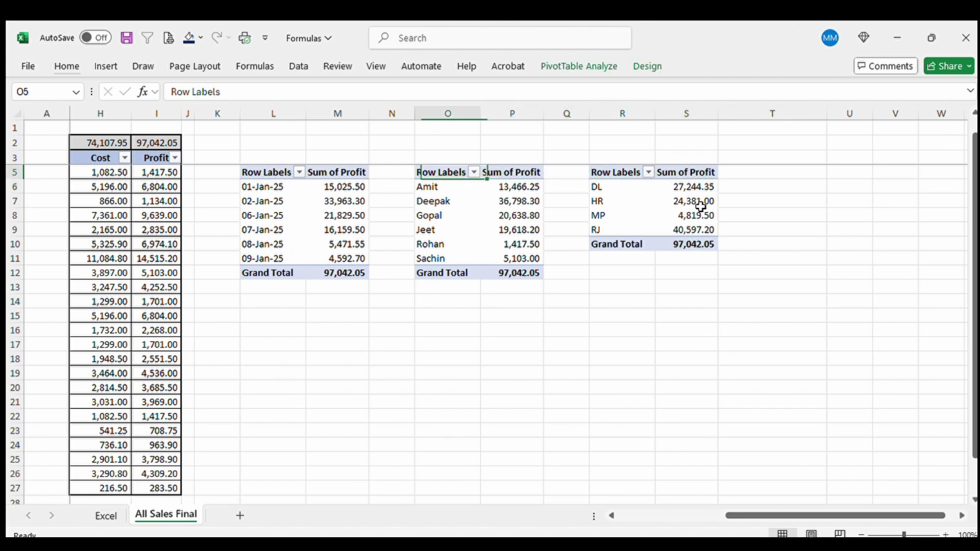
{"action": "key", "text": "Right"}
{"action": "key", "text": "Right"}
{"action": "key", "text": "Right"}
{"action": "key", "text": "Left"}
{"action": "key", "text": "Left"}
{"action": "key", "text": "Left"}
{"action": "key", "text": "Left"}
{"action": "key", "text": "Left"}
{"action": "key", "text": "Left"}
{"action": "key", "text": "Left"}
{"action": "key", "text": "Left"}
{"action": "key", "text": "Left"}
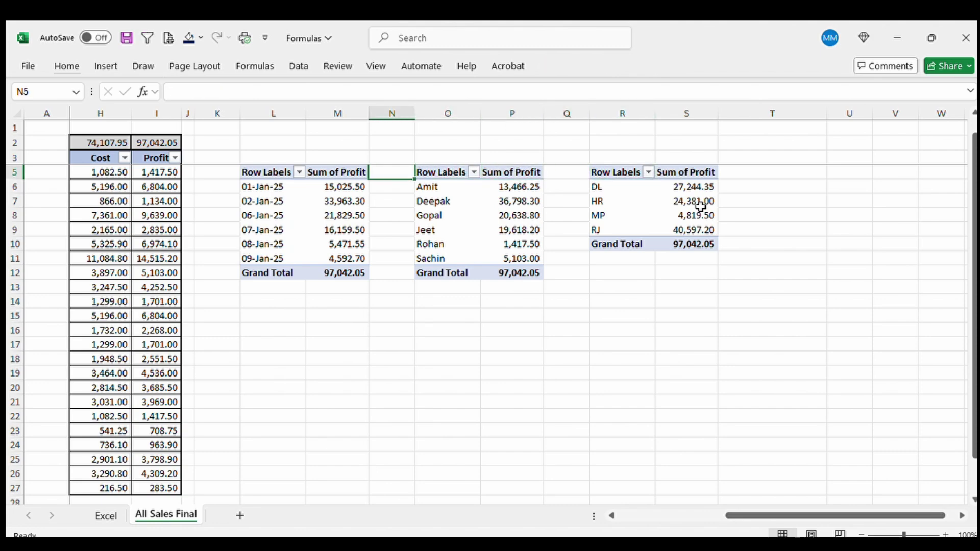
{"action": "key", "text": "Up"}
{"action": "key", "text": "Right"}
{"action": "key", "text": "Right"}
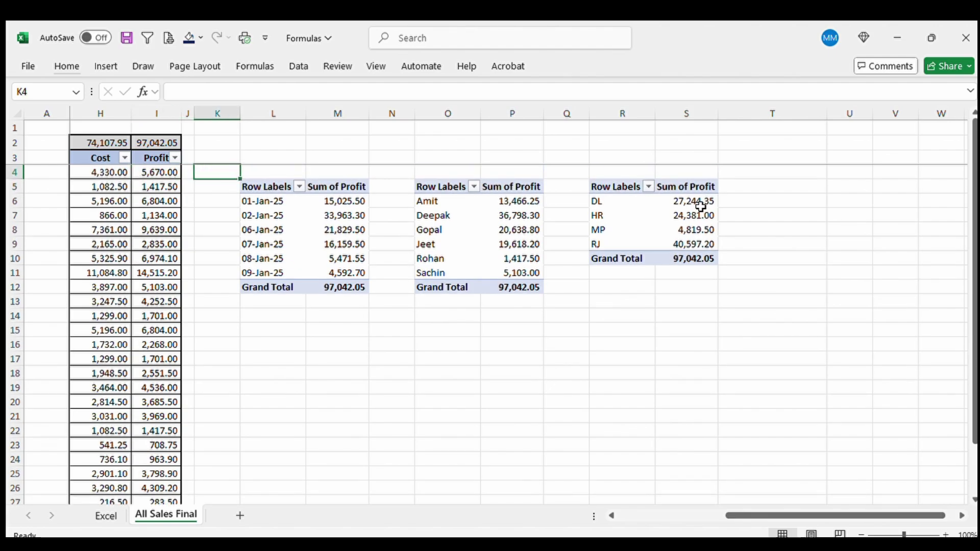
{"action": "key", "text": "Right"}
{"action": "key", "text": "Up"}
{"action": "key", "text": "Left"}
{"action": "key", "text": "Left"}
{"action": "key", "text": "Left"}
{"action": "key", "text": "Up"}
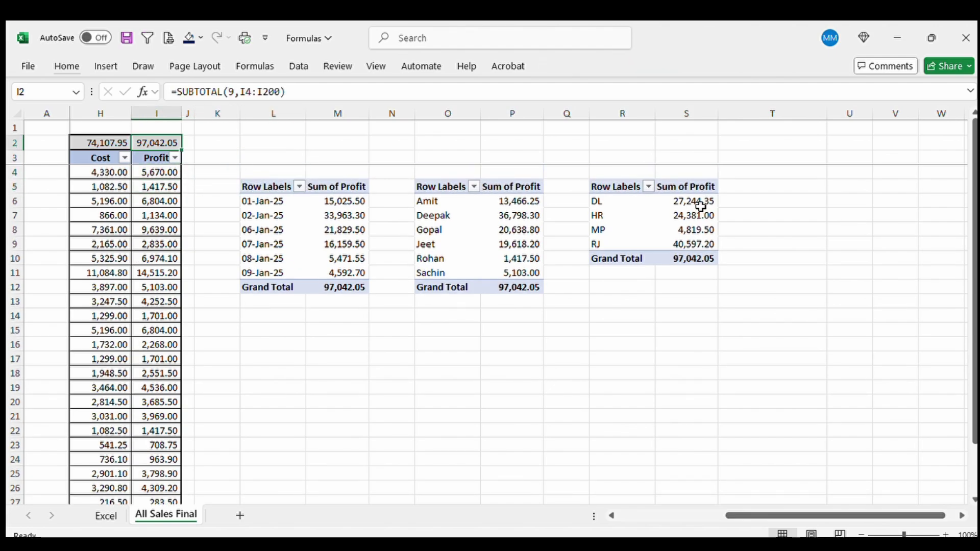
- Insert a fourth pivot table from the whole sales table, placed on the same worksheet at L15
{"action": "key", "text": "Left"}
{"action": "key", "text": "Down"}
{"action": "key", "text": "ctrl+Left"}
{"action": "key", "text": "ctrl+shift+Down"}
{"action": "key", "text": "ctrl+shift+Right"}
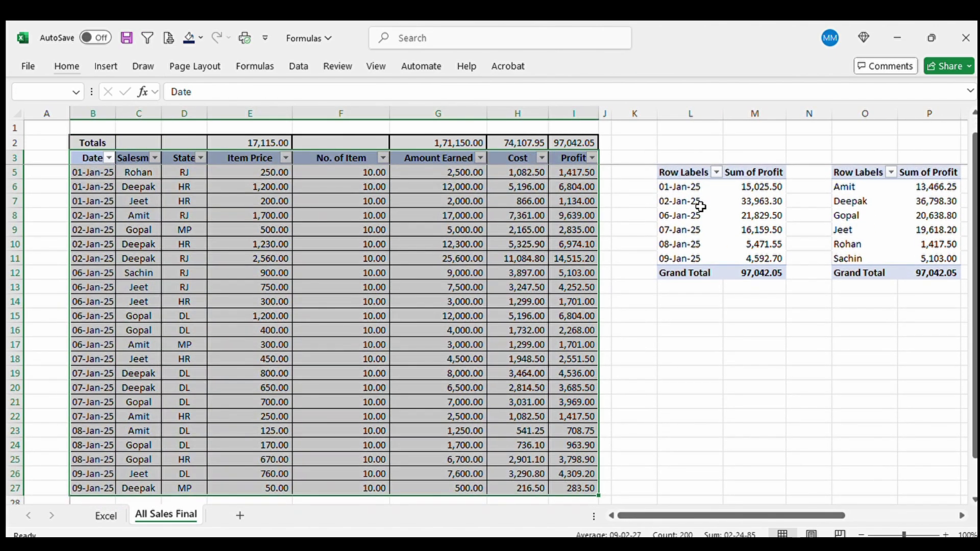
{"action": "key", "text": "alt+n"}
{"action": "key", "text": "v"}
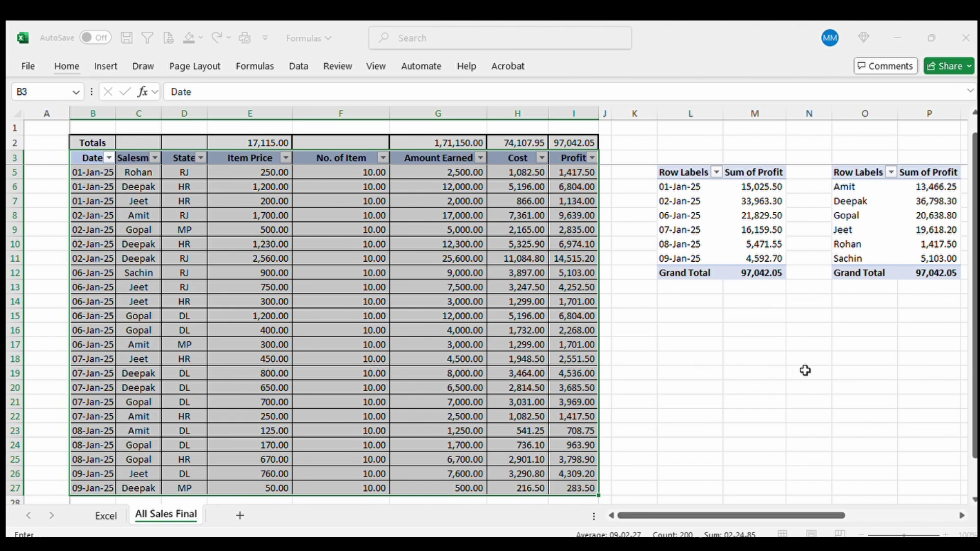
{"action": "left_click", "coordinate": [676, 312]}
{"action": "key", "text": "Return"}
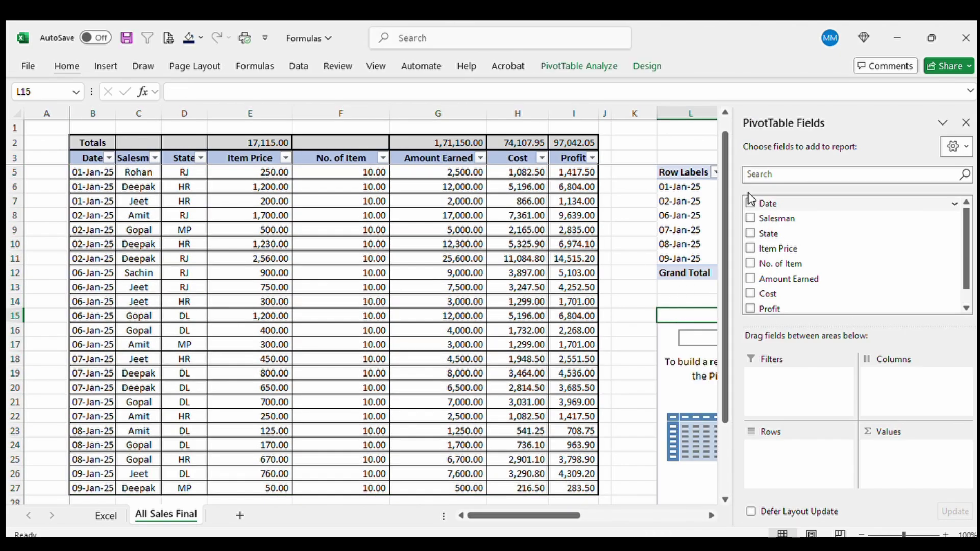
- Set Date, State and Salesman as the fourth pivot table's nested rows, sum Profit as its values, and close the field list
{"action": "left_click", "coordinate": [751, 205]}
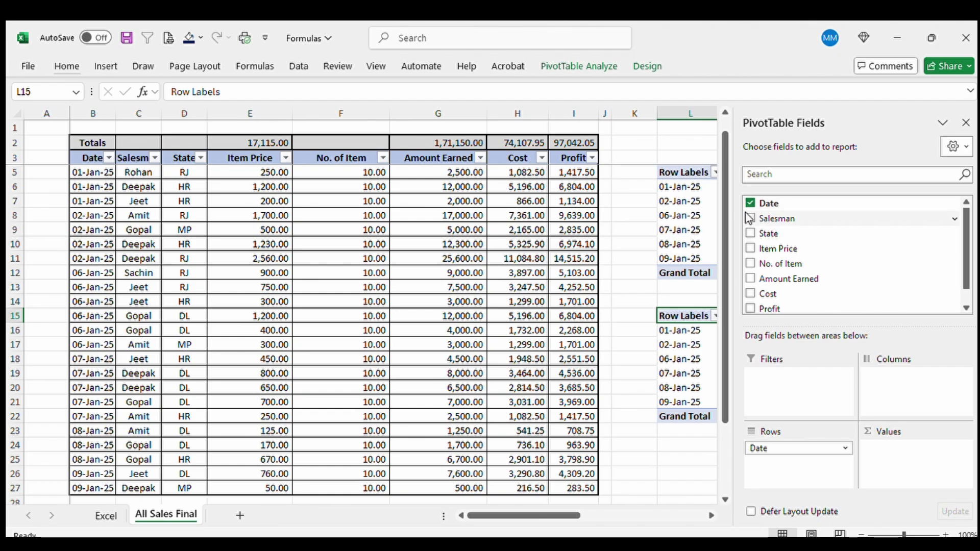
{"action": "left_click", "coordinate": [750, 233]}
{"action": "left_click", "coordinate": [748, 218]}
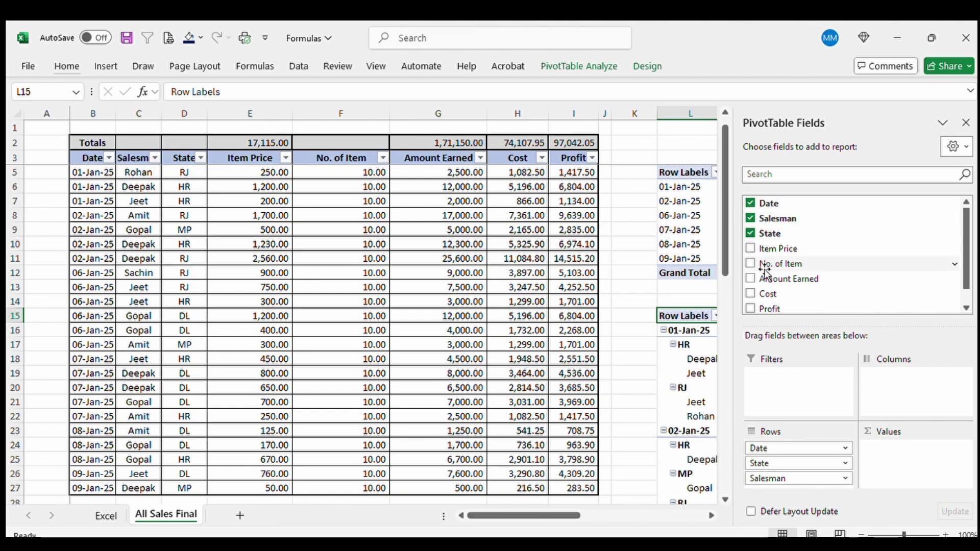
{"action": "scroll", "coordinate": [748, 255], "scroll_direction": "down", "scroll_amount": 1}
{"action": "left_click", "coordinate": [748, 290]}
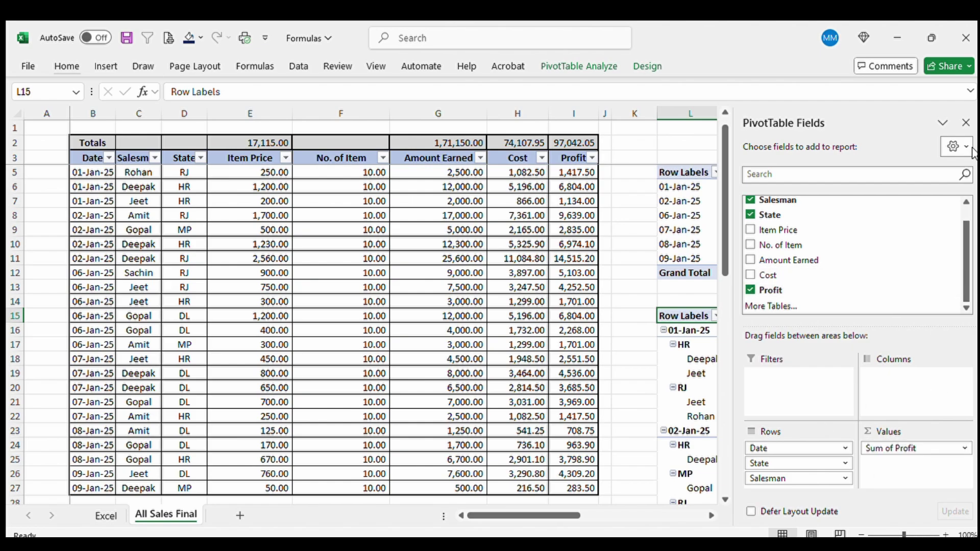
{"action": "left_click", "coordinate": [966, 123]}
- Examine how the fourth pivot table breaks down the 01-Jan-25 profit by state and salesman
{"action": "left_click", "coordinate": [669, 365]}
{"action": "key", "text": "Up"}
{"action": "key", "text": "Up"}
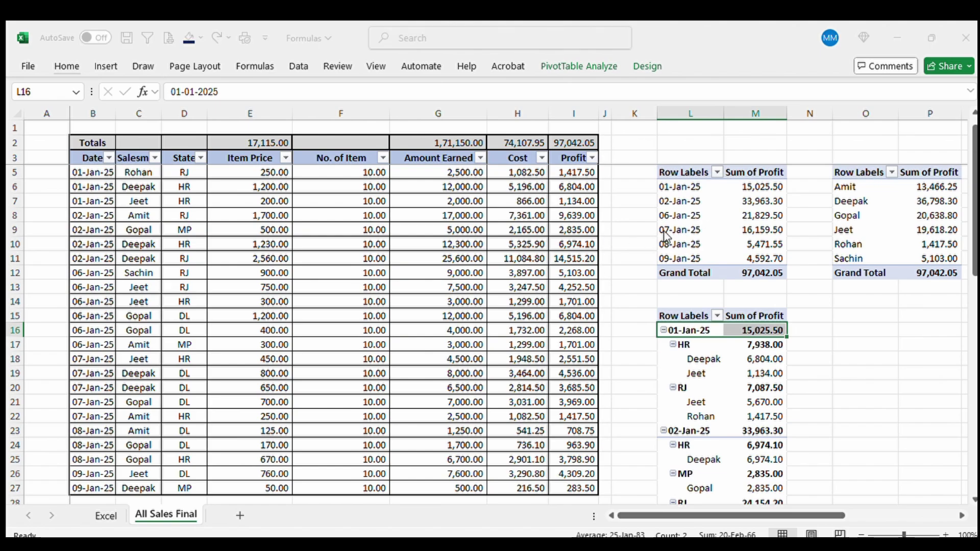
{"action": "key", "text": "Down"}
{"action": "key", "text": "Down"}
{"action": "key", "text": "Down"}
{"action": "key", "text": "Down"}
{"action": "key", "text": "Down"}
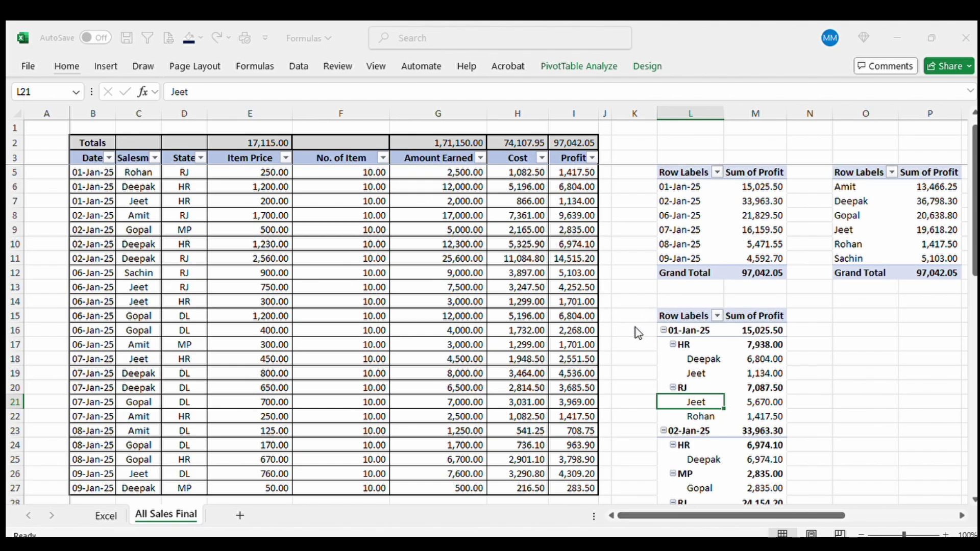
- Switch the fourth pivot table to the classic layout, with Date, State and Salesman in separate columns
{"action": "key", "text": "Up"}
{"action": "key", "text": "Up"}
{"action": "key", "text": "Up"}
{"action": "key", "text": "Up"}
{"action": "key", "text": "Up"}
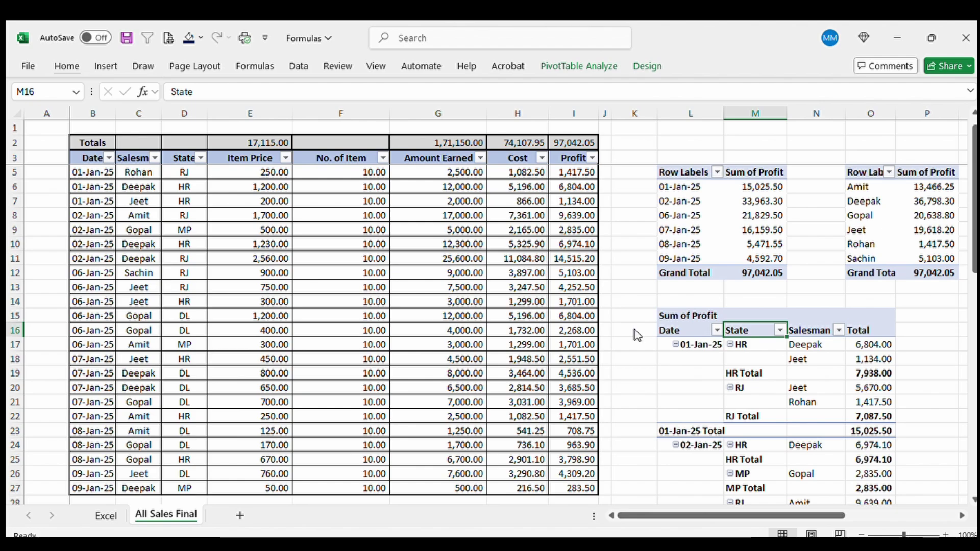
- Try the fourth pivot table without its State subtotals, and bring the subtotals back
{"action": "key", "text": "shift+F10"}
{"action": "key", "text": "b"}
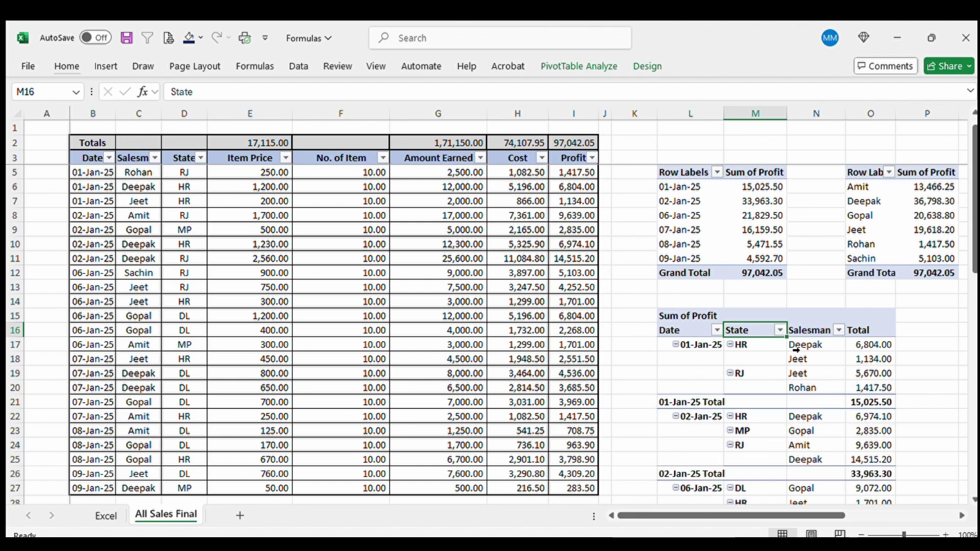
{"action": "key", "text": "shift+F10"}
{"action": "key", "text": "b"}
- Examine the salesman profits and the HR and RJ subtotals for 01-Jan-25 in the fourth pivot table
{"action": "key", "text": "Left"}
{"action": "key", "text": "Down"}
{"action": "key", "text": "Down"}
{"action": "key", "text": "Right"}
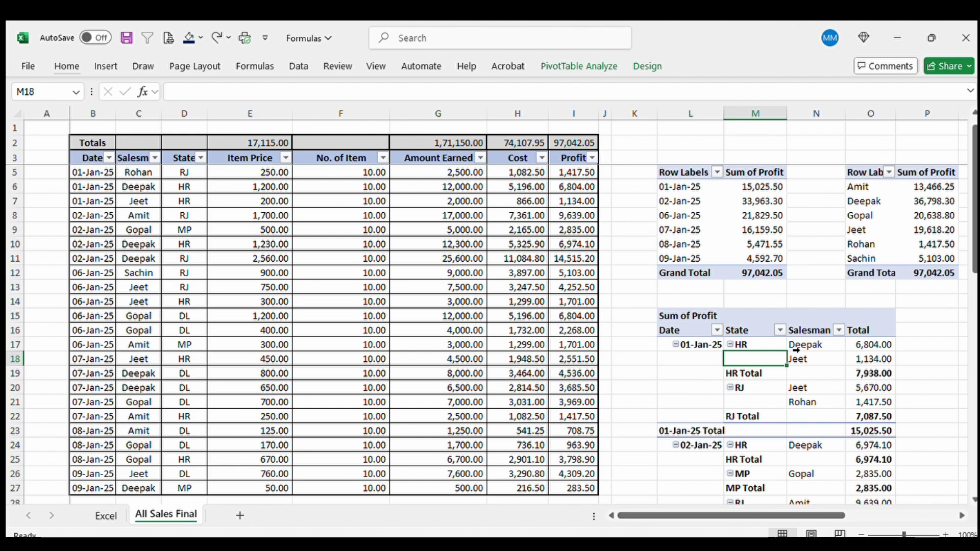
{"action": "key", "text": "Up"}
{"action": "key", "text": "Right"}
{"action": "key", "text": "Left"}
{"action": "key", "text": "Down"}
{"action": "key", "text": "Right"}
{"action": "key", "text": "Left"}
{"action": "key", "text": "Down"}
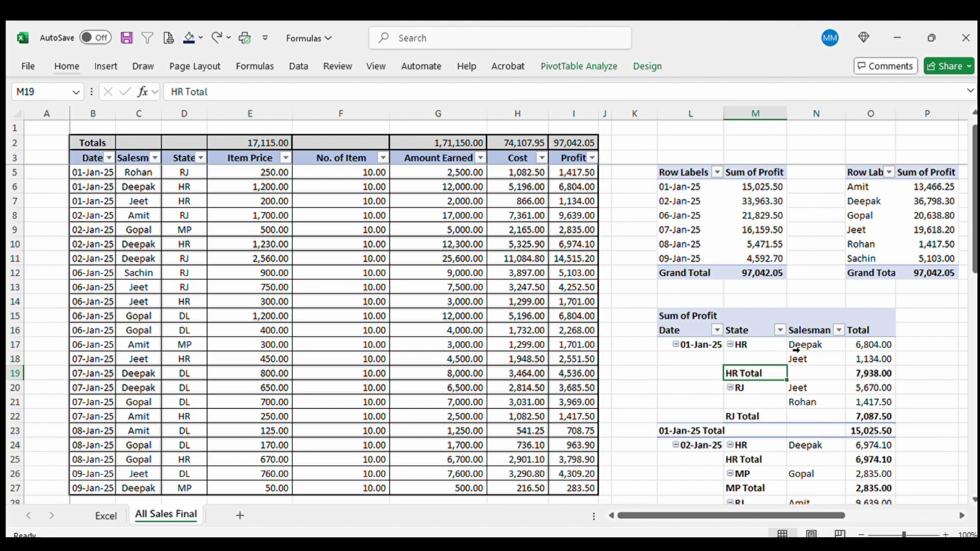
{"action": "key", "text": "Right"}
{"action": "key", "text": "Right"}
{"action": "key", "text": "Down"}
{"action": "key", "text": "Down"}
{"action": "key", "text": "Down"}
{"action": "key", "text": "Left"}
{"action": "key", "text": "Left"}
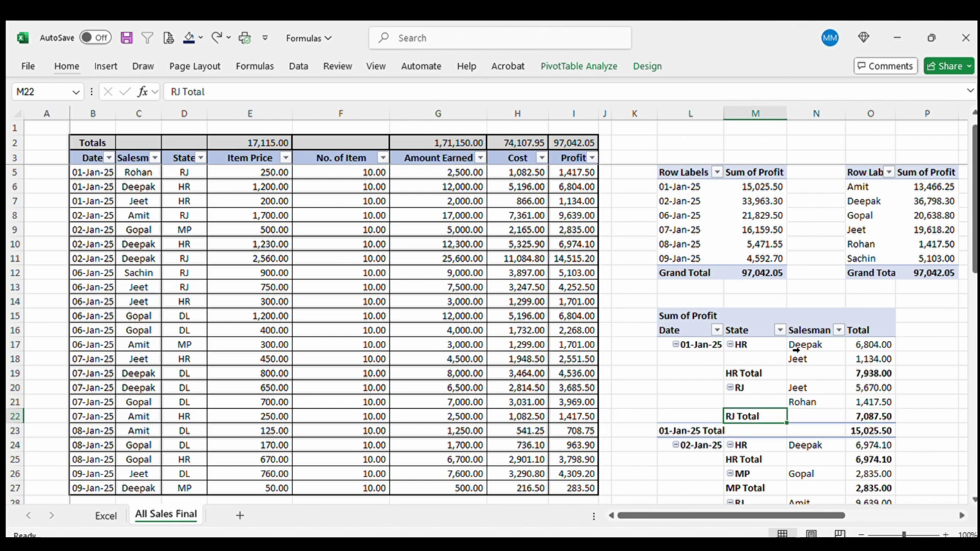
{"action": "scroll", "coordinate": [796, 350], "scroll_direction": "down", "scroll_amount": 1}
{"action": "key", "text": "Right"}
{"action": "key", "text": "Right"}
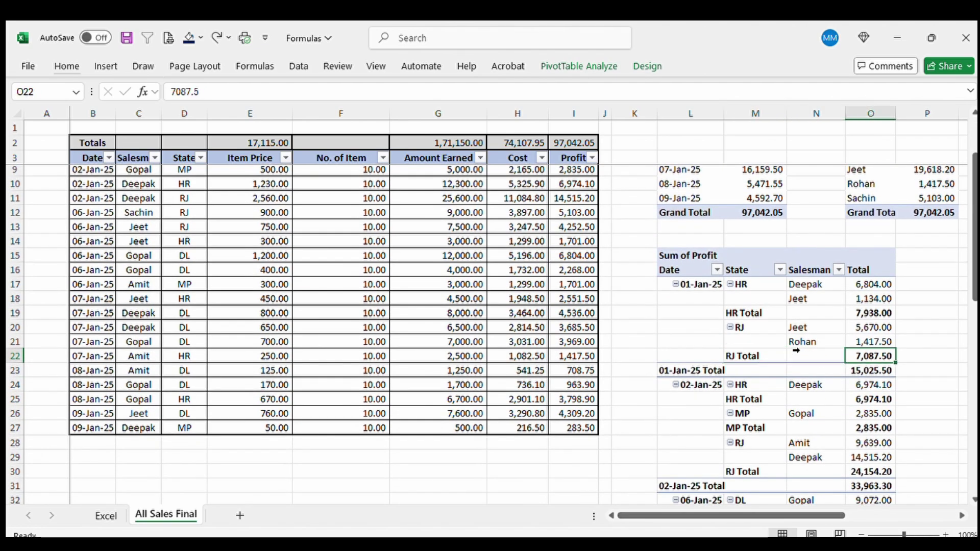
- Check the 02-Jan-25 state subtotals against their salesmen's profits, and look through the rest of the fourth pivot table
{"action": "scroll", "coordinate": [797, 350], "scroll_direction": "down", "scroll_amount": 3}
{"action": "left_click", "coordinate": [741, 281]}
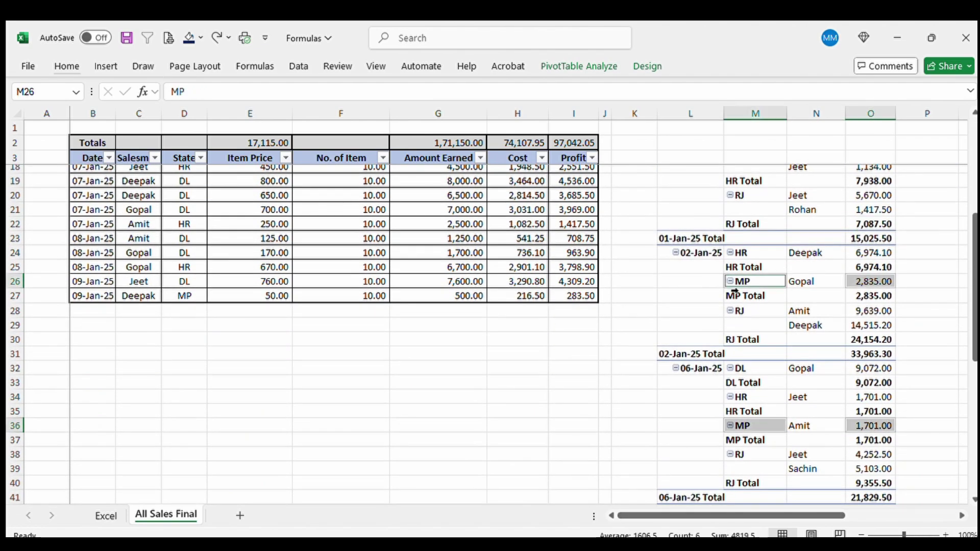
{"action": "left_click", "coordinate": [699, 253]}
{"action": "left_click", "coordinate": [735, 289]}
{"action": "left_click", "coordinate": [875, 264]}
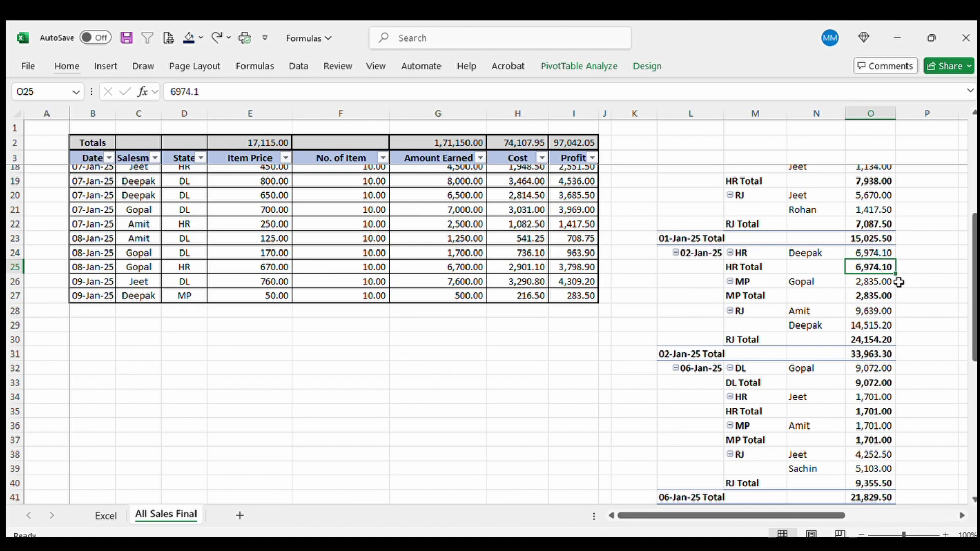
{"action": "key", "text": "Down"}
{"action": "key", "text": "Down"}
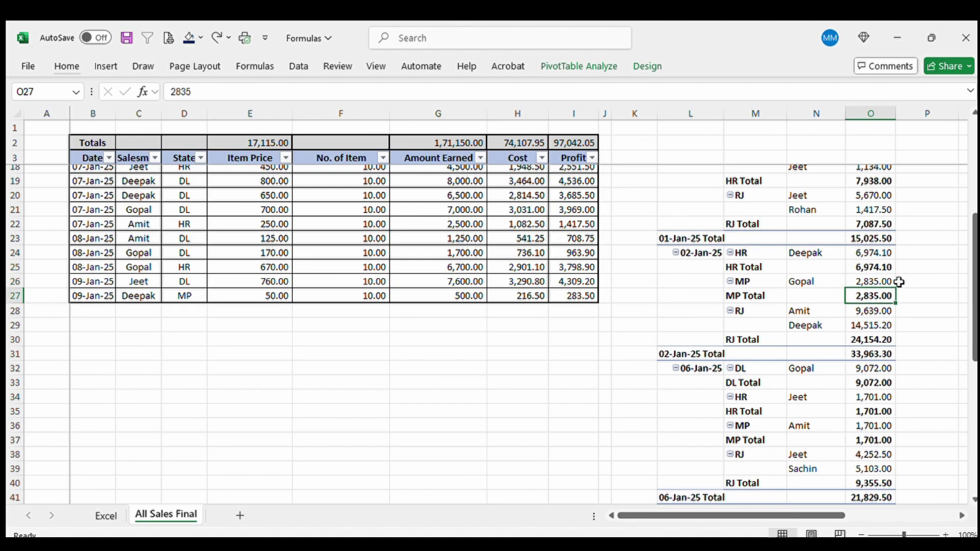
{"action": "key", "text": "Down"}
{"action": "key", "text": "Down"}
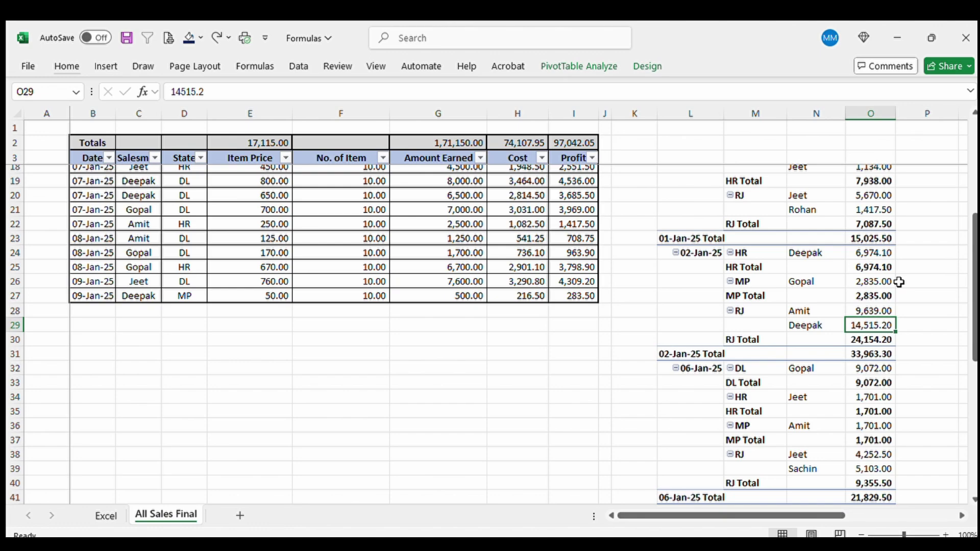
{"action": "key", "text": "shift+Up"}
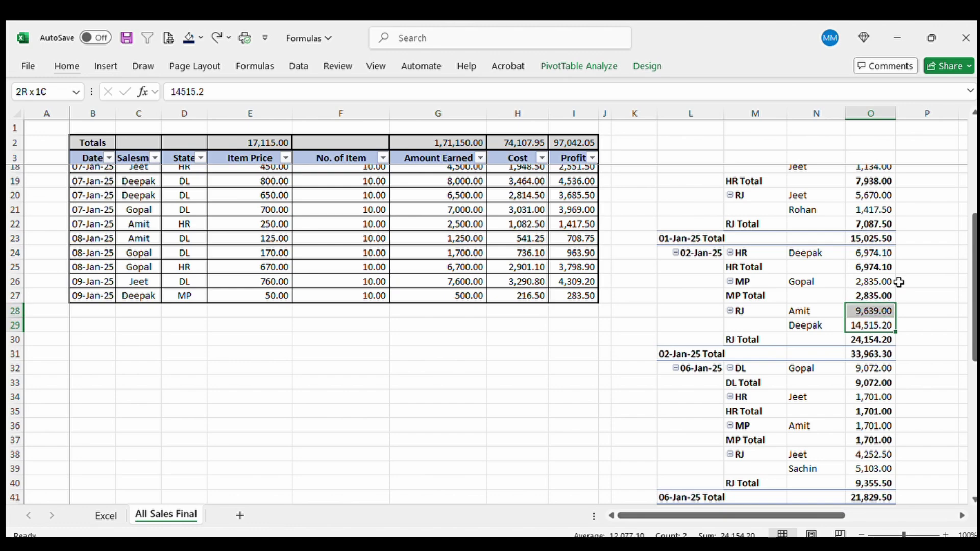
{"action": "key", "text": "Left"}
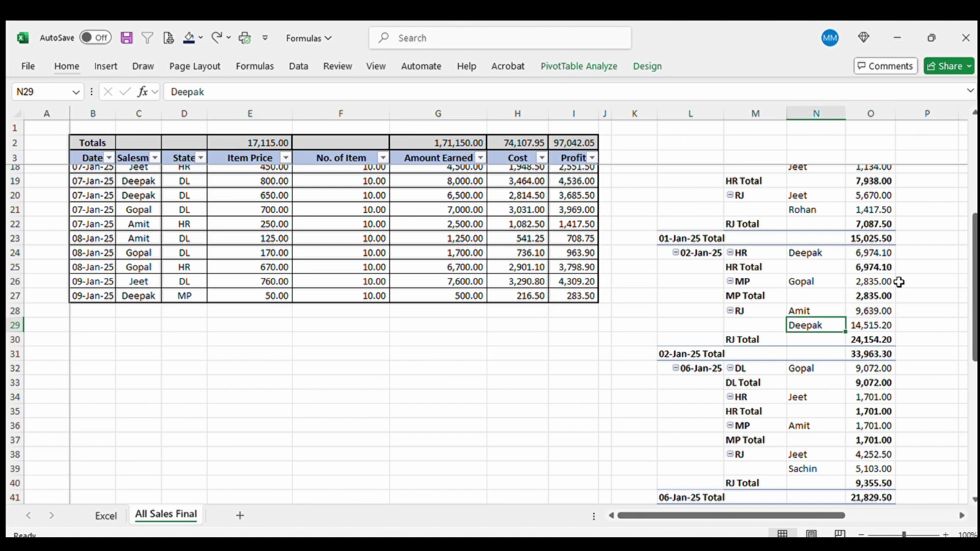
{"action": "scroll", "coordinate": [899, 282], "scroll_direction": "down", "scroll_amount": 9}
{"action": "scroll", "coordinate": [899, 282], "scroll_direction": "up", "scroll_amount": 14}
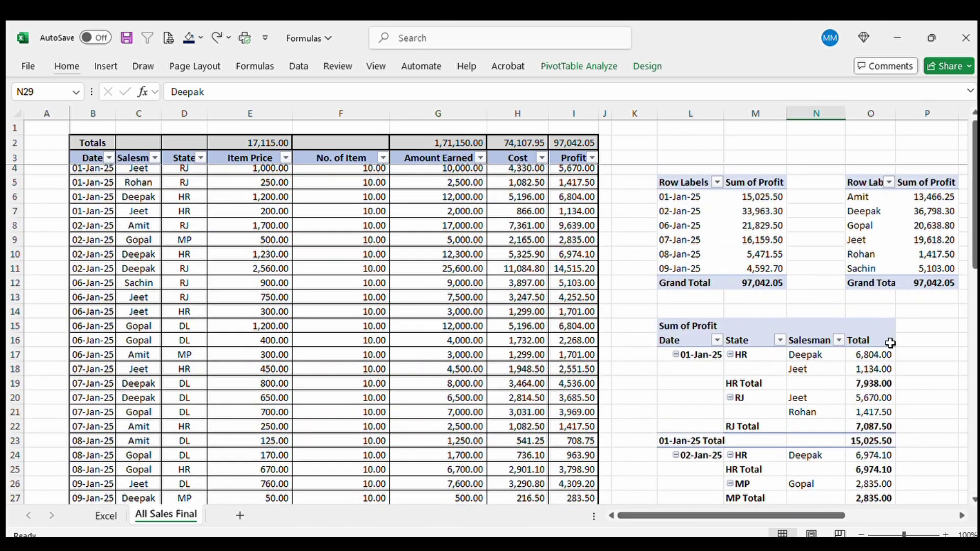
- Select the whole fourth pivot table, preview a printout of only the selection, and return to the sheet without printing
{"action": "scroll", "coordinate": [889, 342], "scroll_direction": "down", "scroll_amount": 3}
{"action": "left_click", "coordinate": [674, 184]}
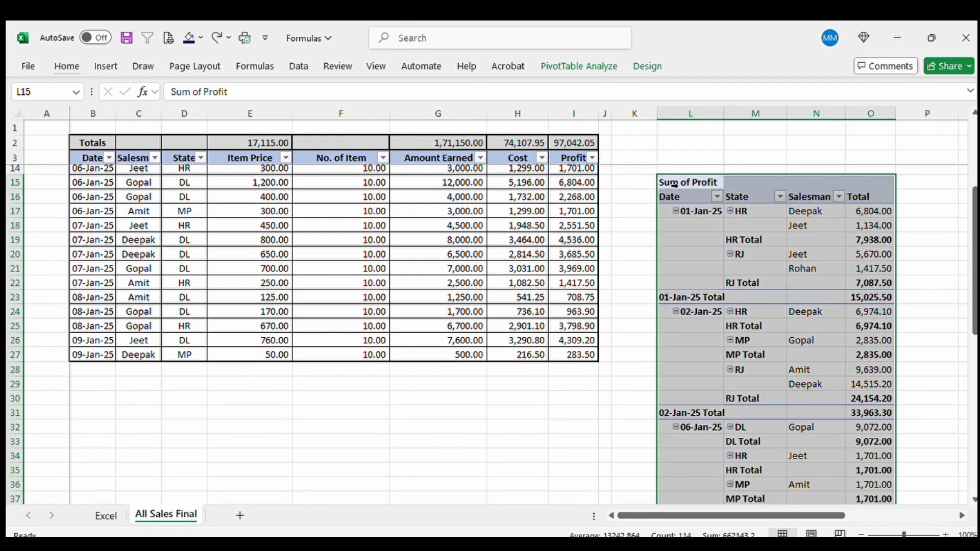
{"action": "key", "text": "ctrl+p"}
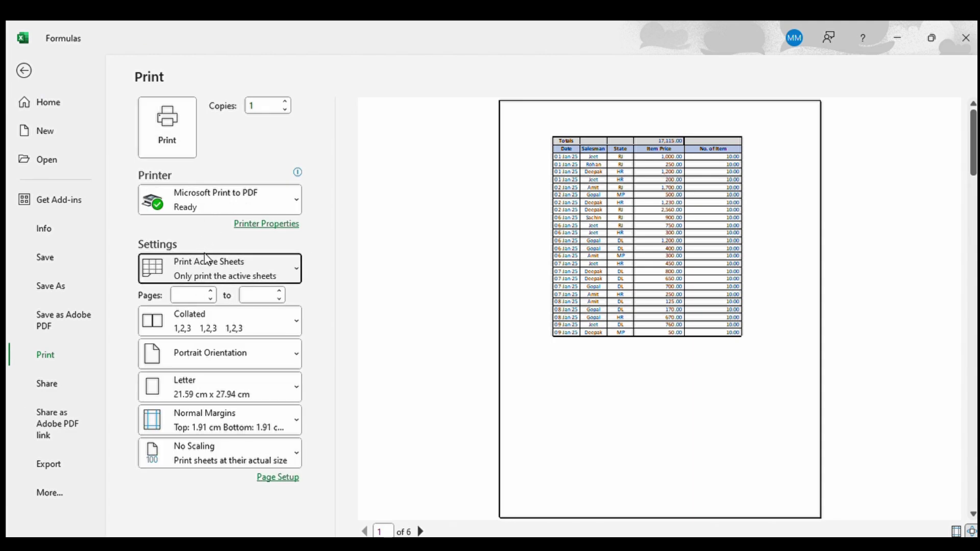
{"action": "left_click", "coordinate": [233, 264]}
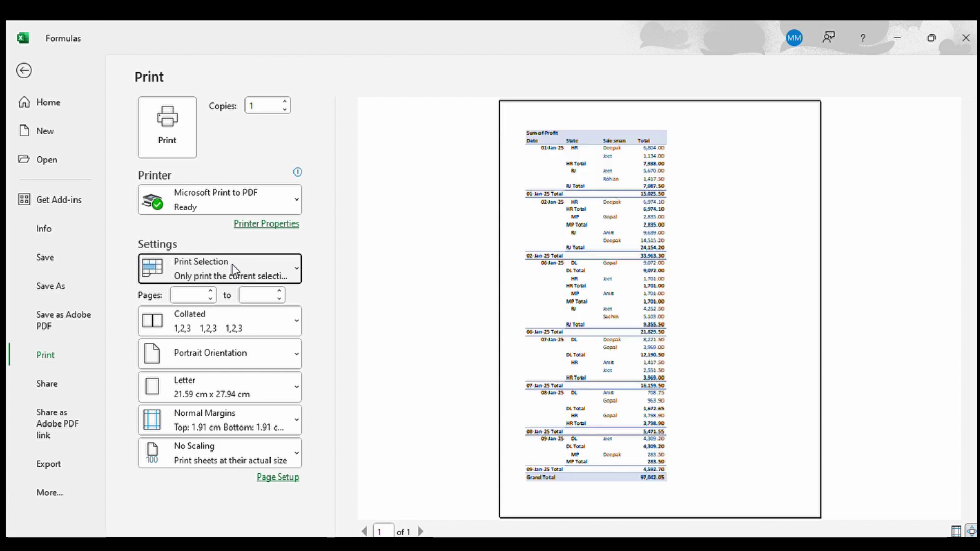
{"action": "left_click", "coordinate": [607, 251]}
{"action": "scroll", "coordinate": [605, 251], "scroll_direction": "down", "scroll_amount": 10}
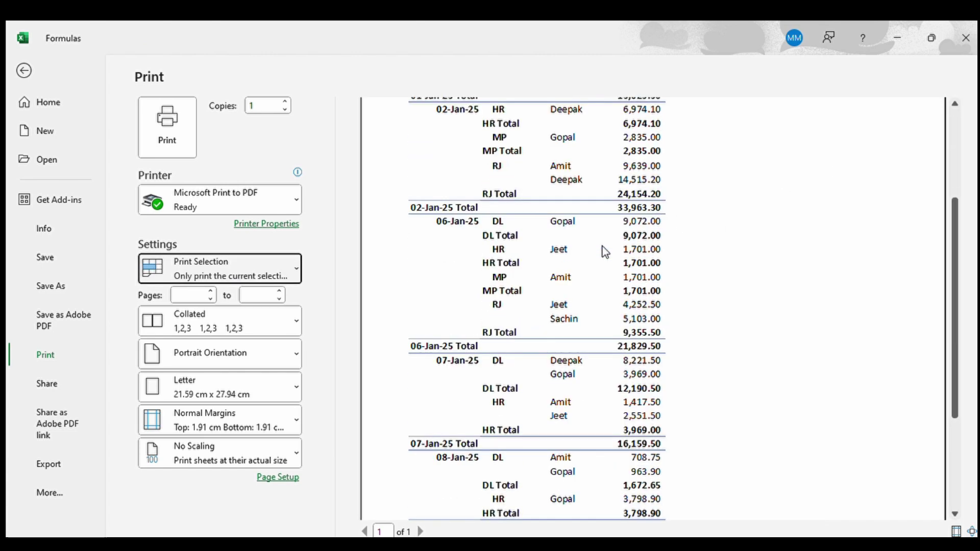
{"action": "key", "text": "Escape"}
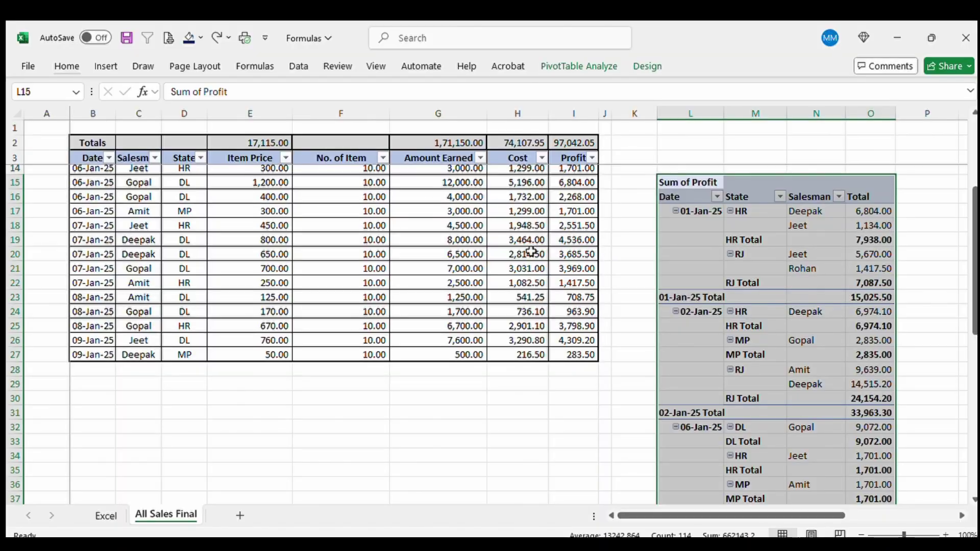
{"action": "scroll", "coordinate": [531, 251], "scroll_direction": "up", "scroll_amount": 4}
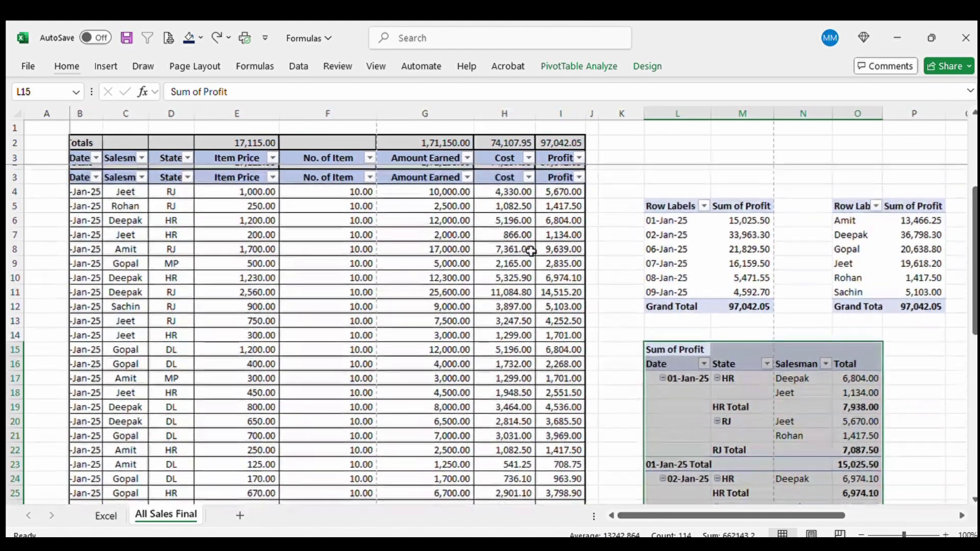
{"action": "left_click", "coordinate": [532, 255]}
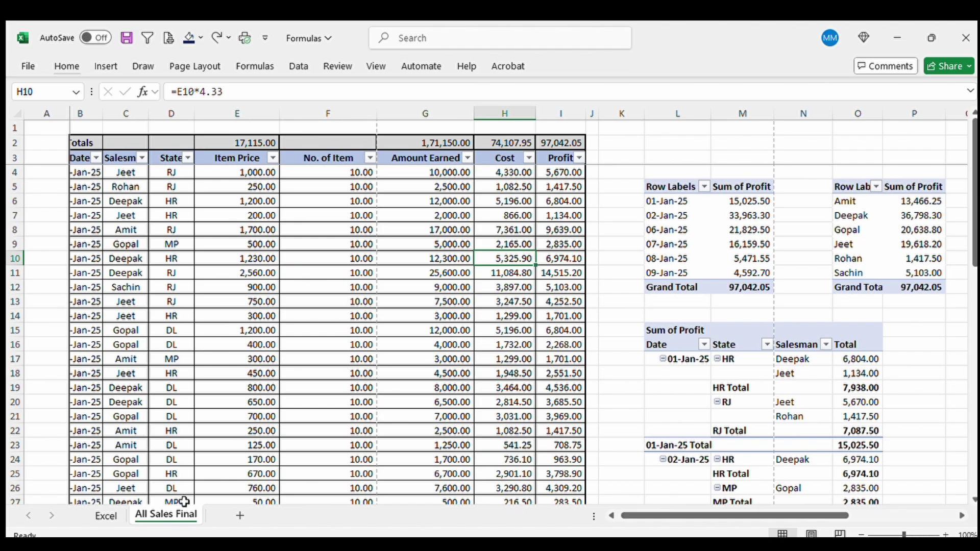
- Add a new worksheet after All Sales Final and enter Vlookup in cell A3
{"action": "left_click", "coordinate": [236, 516]}
{"action": "key", "text": "Down"}
{"action": "key", "text": "Down"}
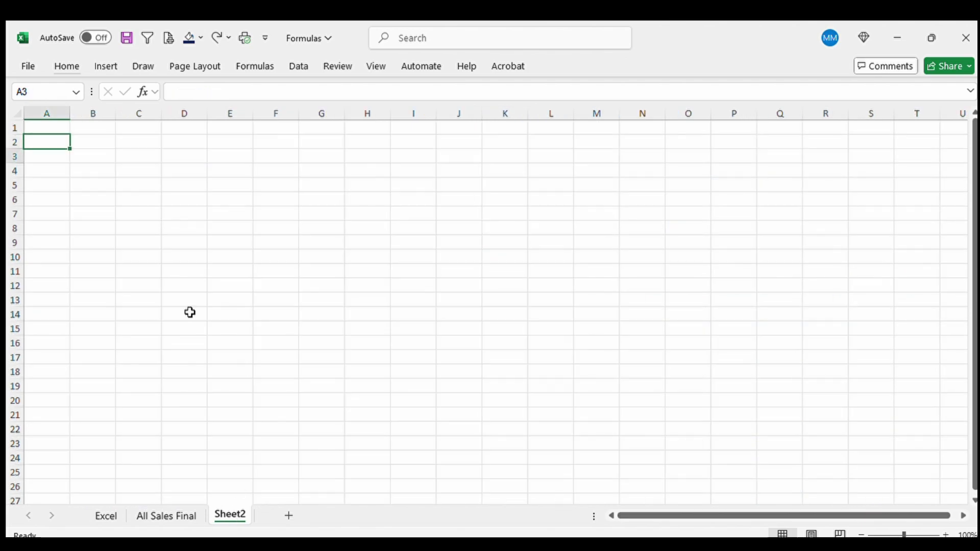
{"action": "type", "text": "Vl"}
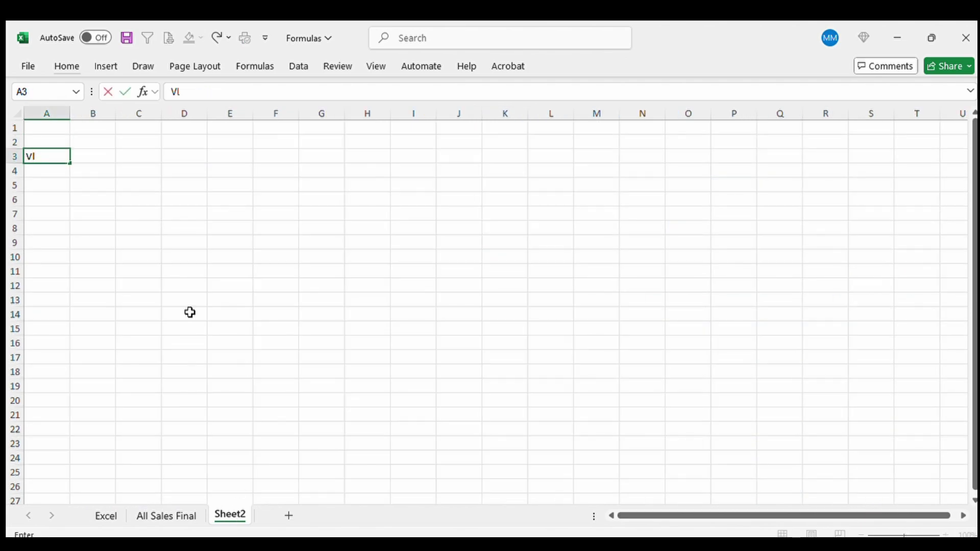
{"action": "type", "text": "ookup"}
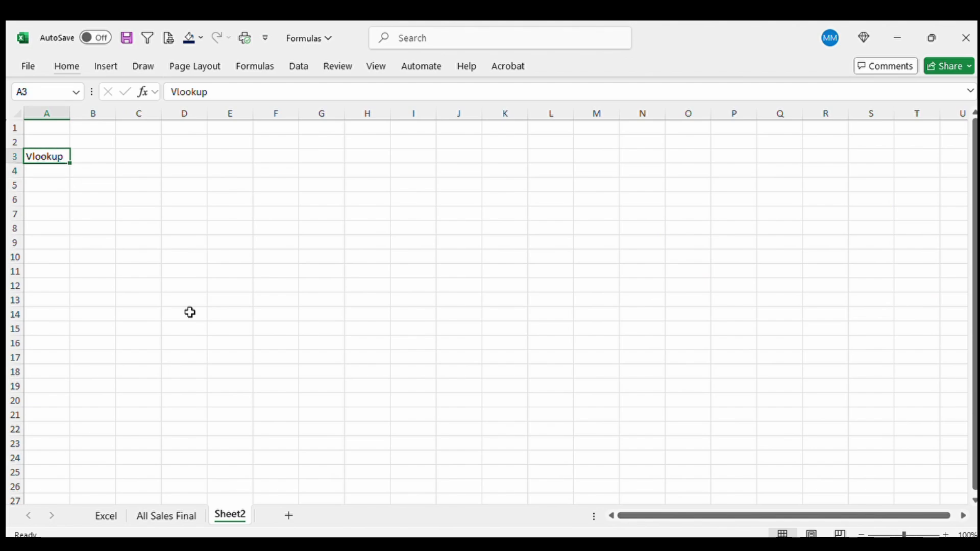
- Enter Vertical Lookup in cell B3 and fit column B's width to the text
{"action": "key", "text": "Tab"}
{"action": "type", "text": "V"}
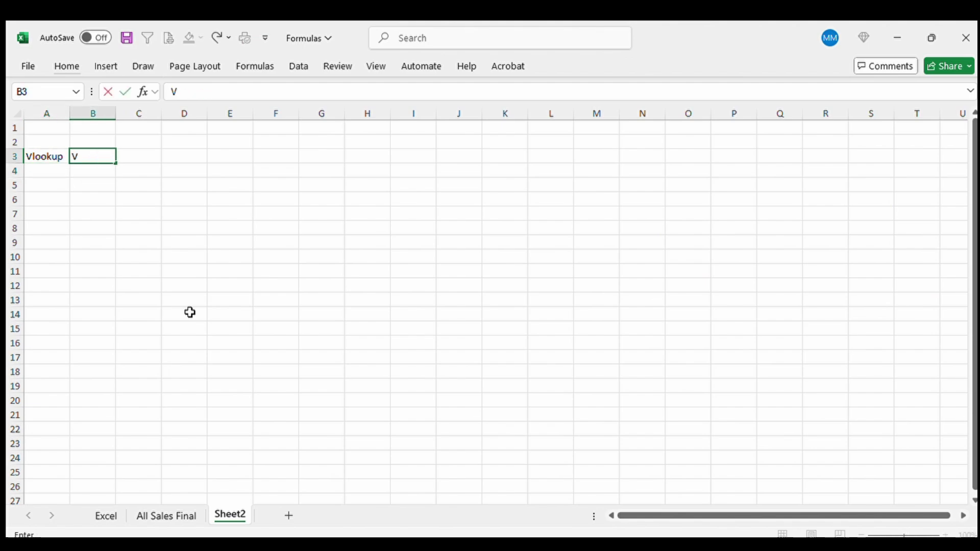
{"action": "type", "text": "ertical Lookup"}
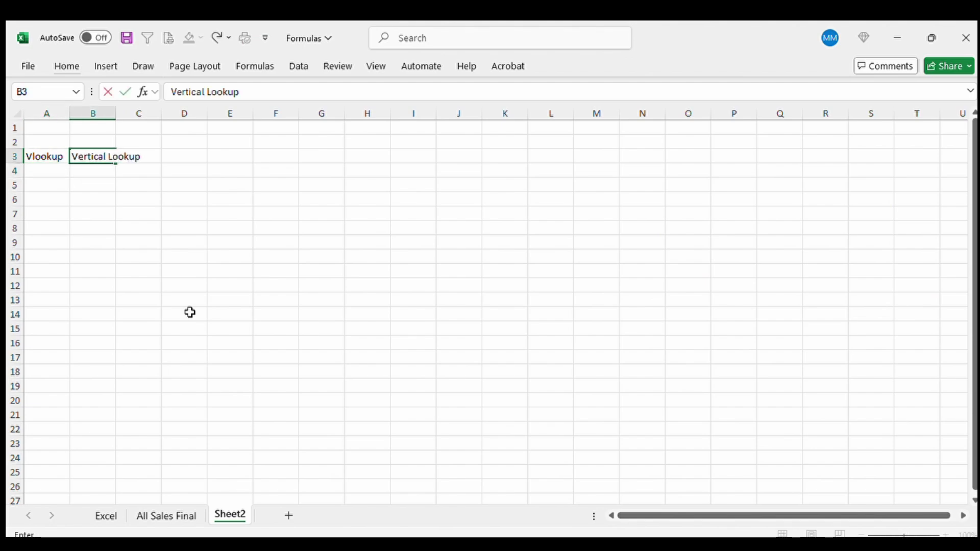
{"action": "key", "text": "ctrl+Return"}
{"action": "key", "text": "alt+h"}
{"action": "key", "text": "o"}
{"action": "key", "text": "i"}
{"action": "key", "text": "Return"}
- Copy the date pivot table's row labels, from header to Grand Total, from All Sales Final into Sheet2 starting at B4
{"action": "key", "text": "ctrl+Page_Up"}
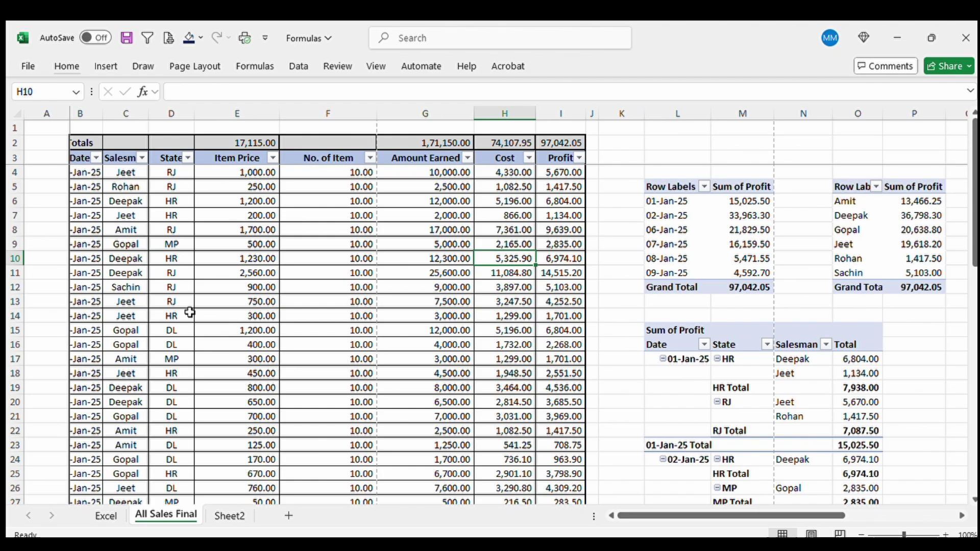
{"action": "left_click", "coordinate": [652, 216]}
{"action": "key", "text": "Up"}
{"action": "key", "text": "Up"}
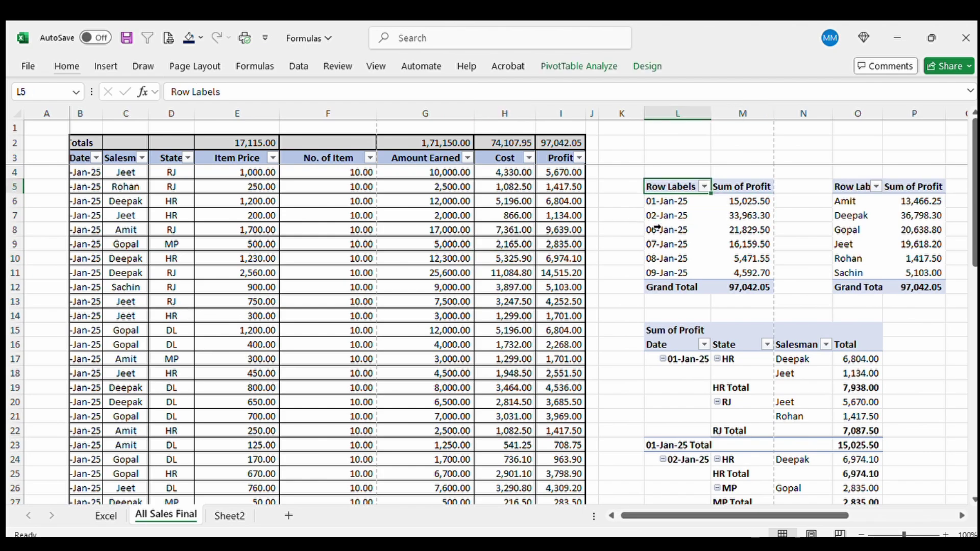
{"action": "key", "text": "ctrl+shift+Down"}
{"action": "key", "text": "ctrl+c"}
{"action": "key", "text": "ctrl+Page_Down"}
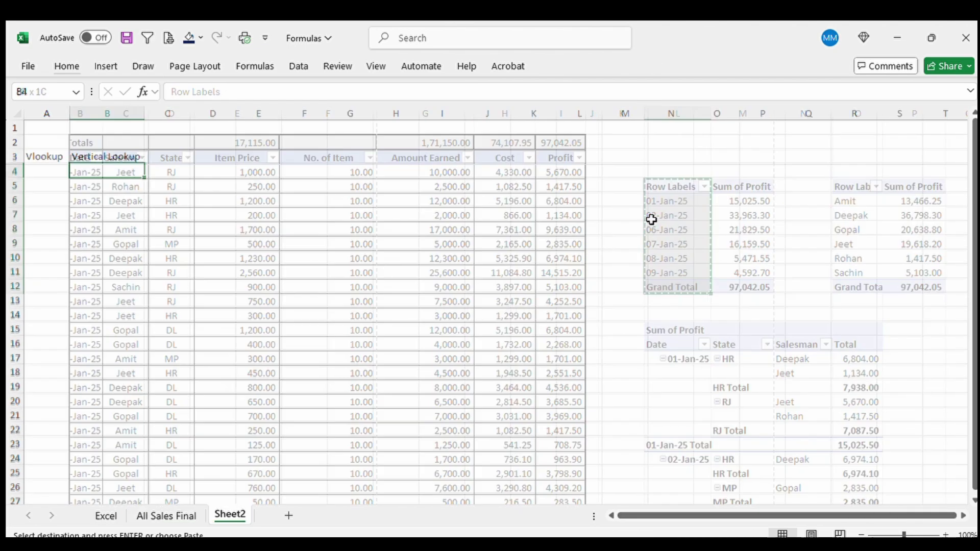
{"action": "key", "text": "ctrl+v"}
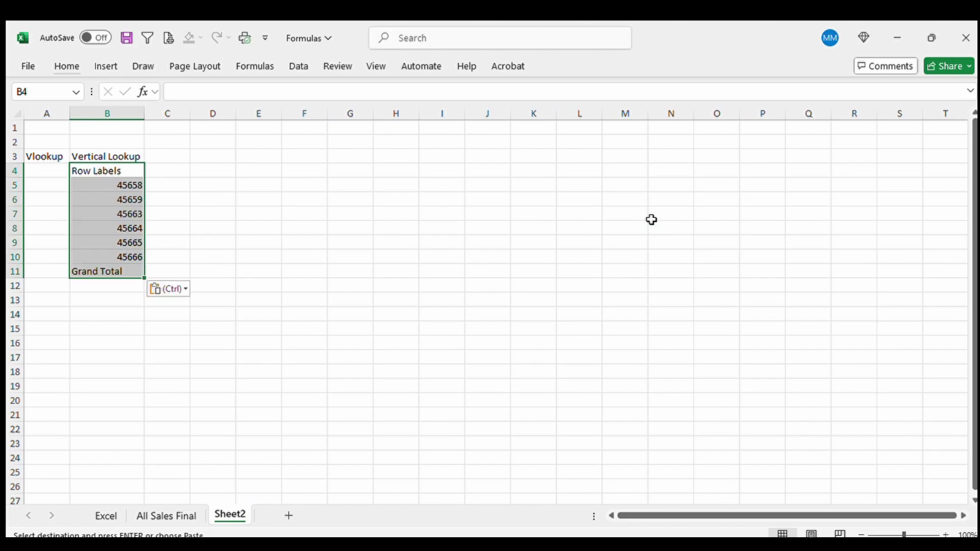
- Format the pasted date serial numbers in B5:B10 as short dates
{"action": "key", "text": "Down"}
{"action": "key", "text": "shift+Down"}
{"action": "key", "text": "shift+Down"}
{"action": "key", "text": "shift+Down"}
{"action": "key", "text": "shift+Down"}
{"action": "key", "text": "shift+Down"}
{"action": "key", "text": "shift+Down"}
{"action": "key", "text": "shift+Up"}
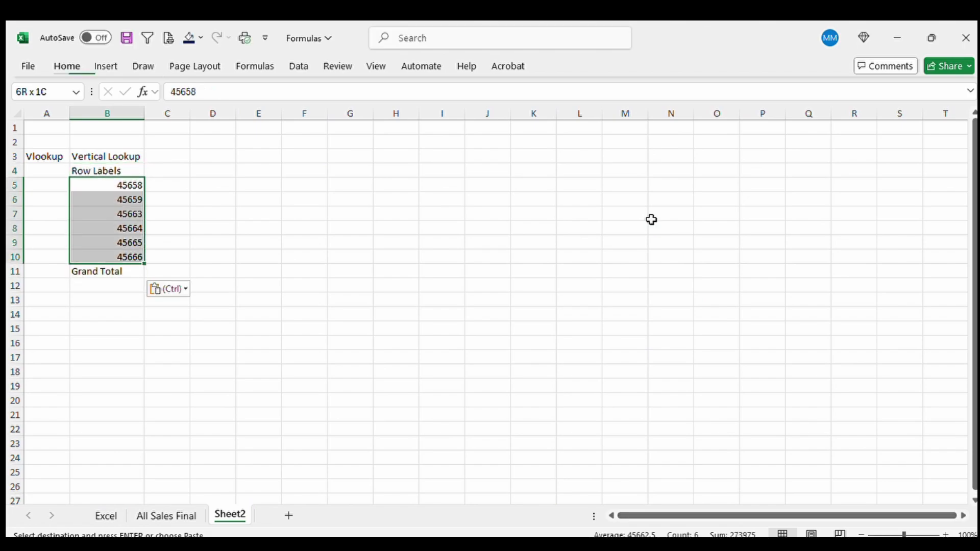
{"action": "key", "text": "alt"}
{"action": "key", "text": "h"}
{"action": "key", "text": "n"}
{"action": "key", "text": "s"}
{"action": "key", "text": "Return"}
- Enter the heading Amount in cell C4 beside Row Labels
{"action": "key", "text": "Up"}
{"action": "key", "text": "Down"}
{"action": "key", "text": "Right"}
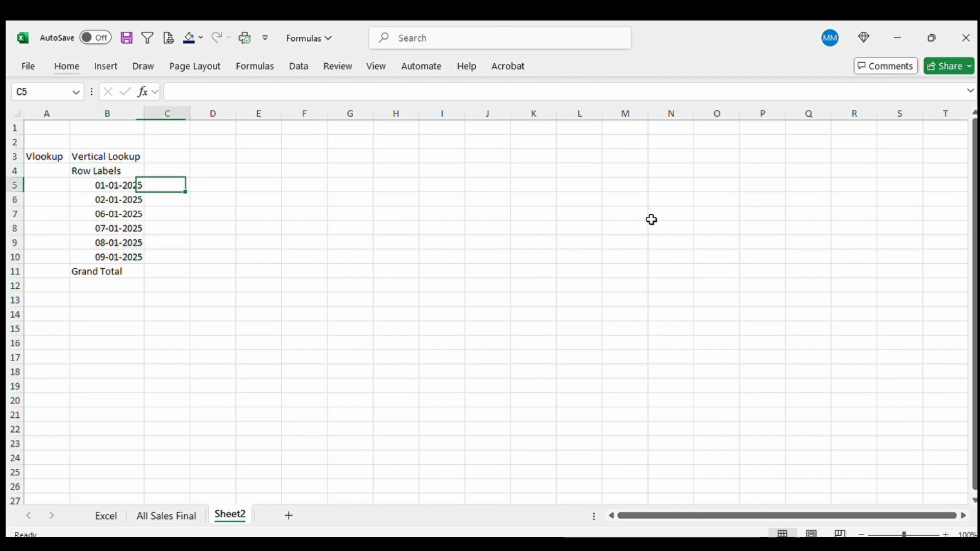
{"action": "key", "text": "Up"}
{"action": "key", "text": "F2"}
{"action": "type", "text": "Amon"}
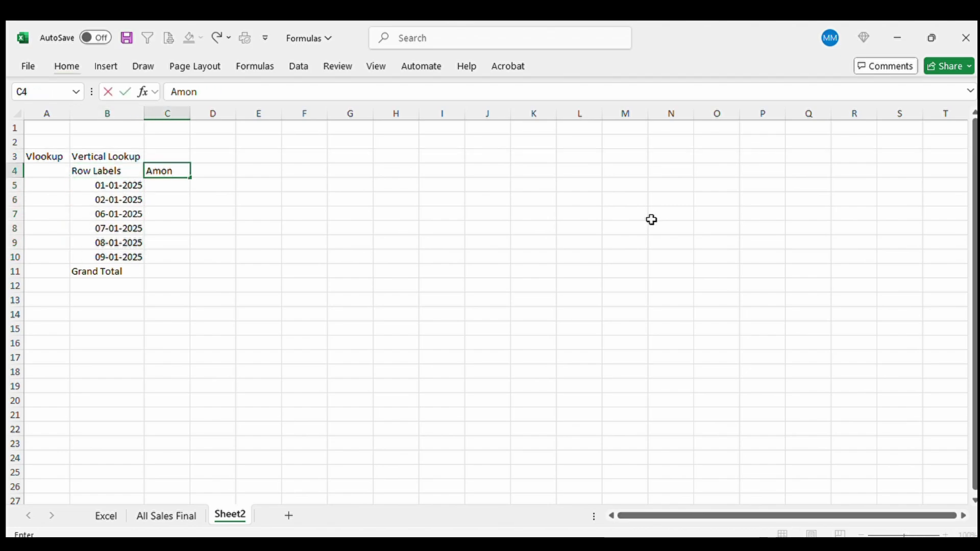
{"action": "type", "text": "ut"}
{"action": "key", "text": "Return"}
- In C5, enter an exact-match VLOOKUP of B5 in the date pivot table: =VLOOKUP(B5,'All Sales Final'!$L$5:$M$12,2,0)
{"action": "type", "text": "="}
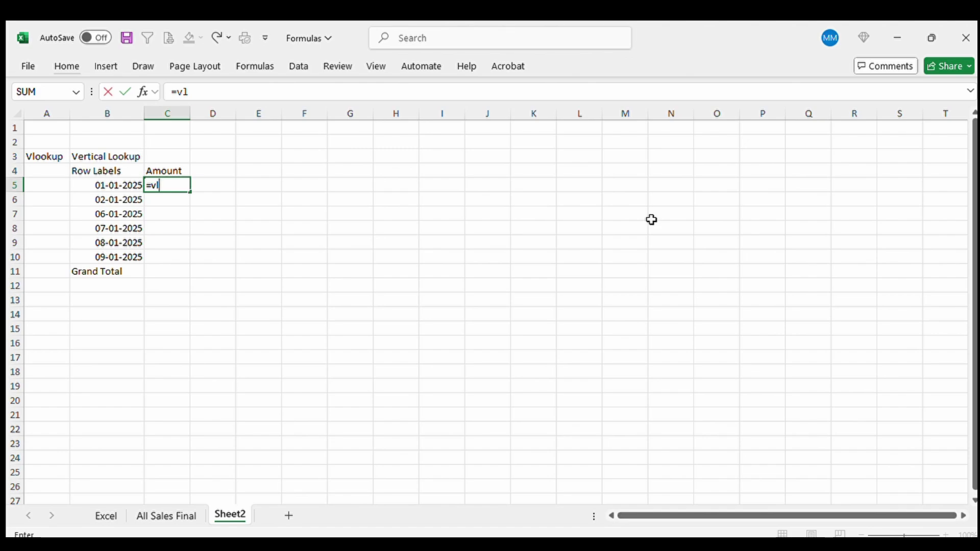
{"action": "type", "text": "vl"}
{"action": "key", "text": "Tab"}
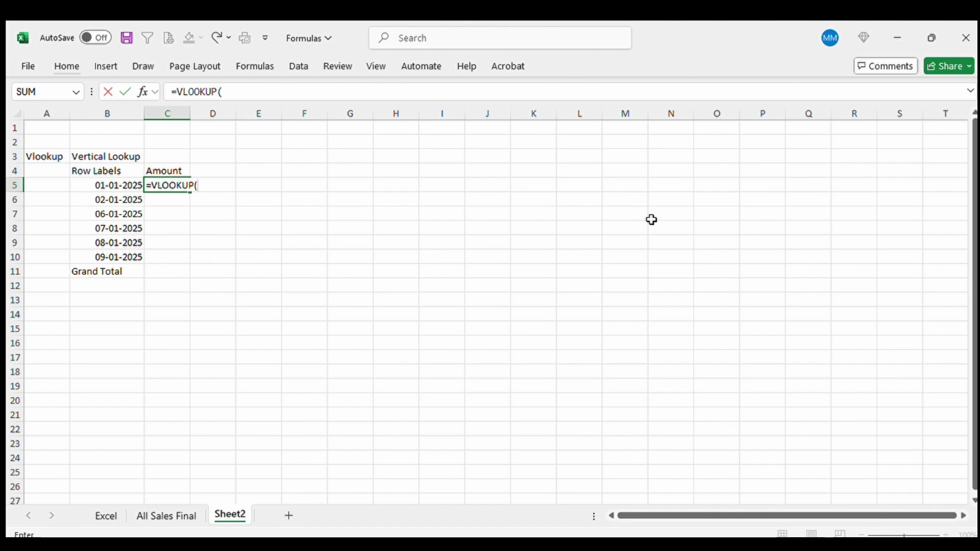
{"action": "left_click", "coordinate": [101, 192]}
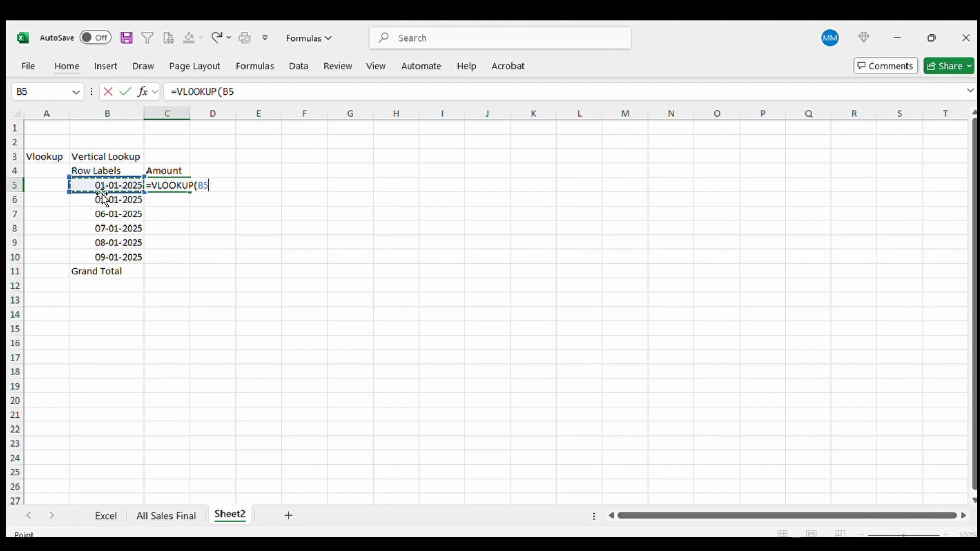
{"action": "type", "text": ","}
{"action": "key", "text": "ctrl+Page_Up"}
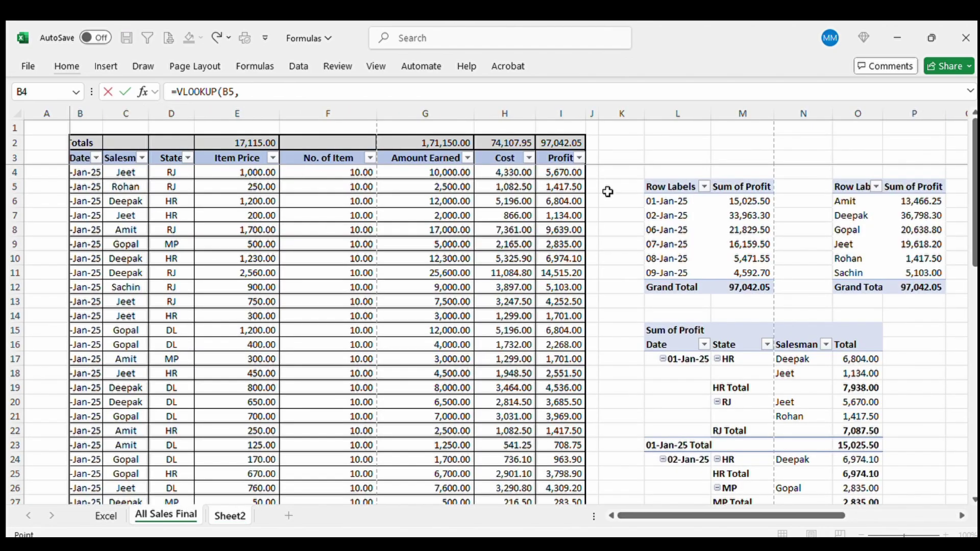
{"action": "left_click", "coordinate": [670, 202]}
{"action": "key", "text": "Up"}
{"action": "key", "text": "ctrl+shift+Down"}
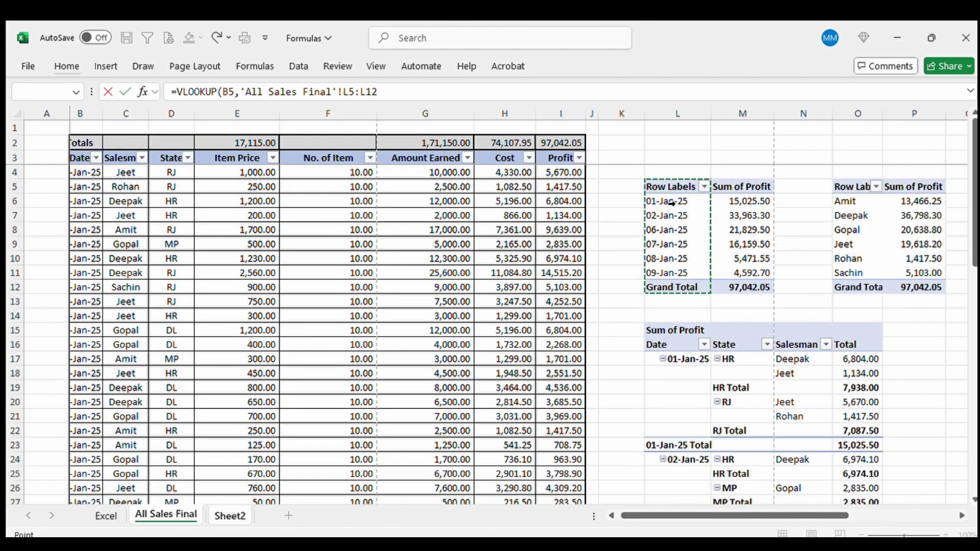
{"action": "key", "text": "shift+Right"}
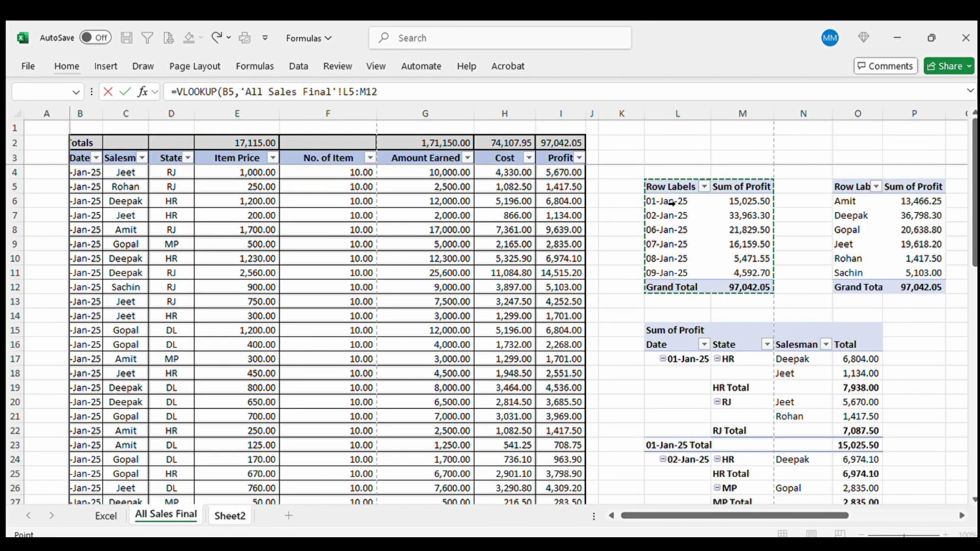
{"action": "key", "text": "F4"}
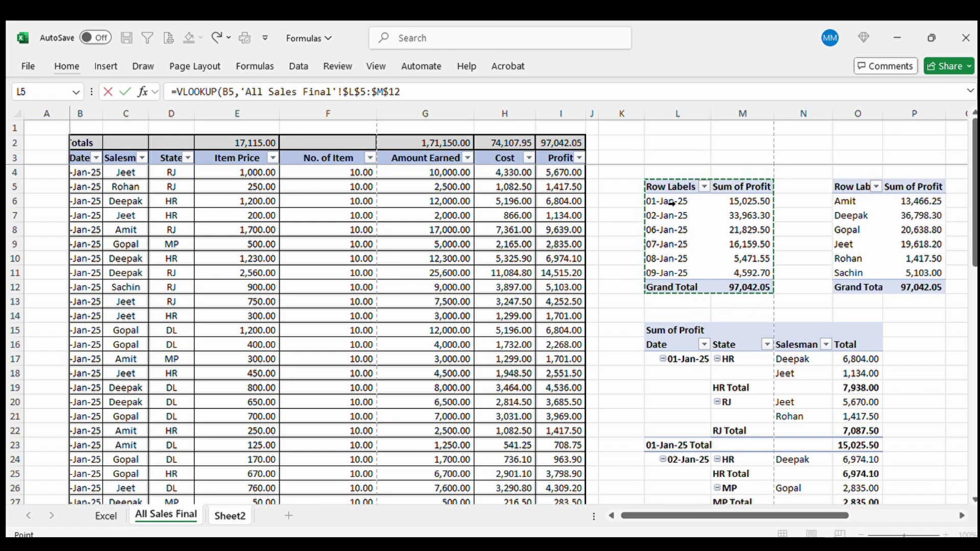
{"action": "type", "text": ","}
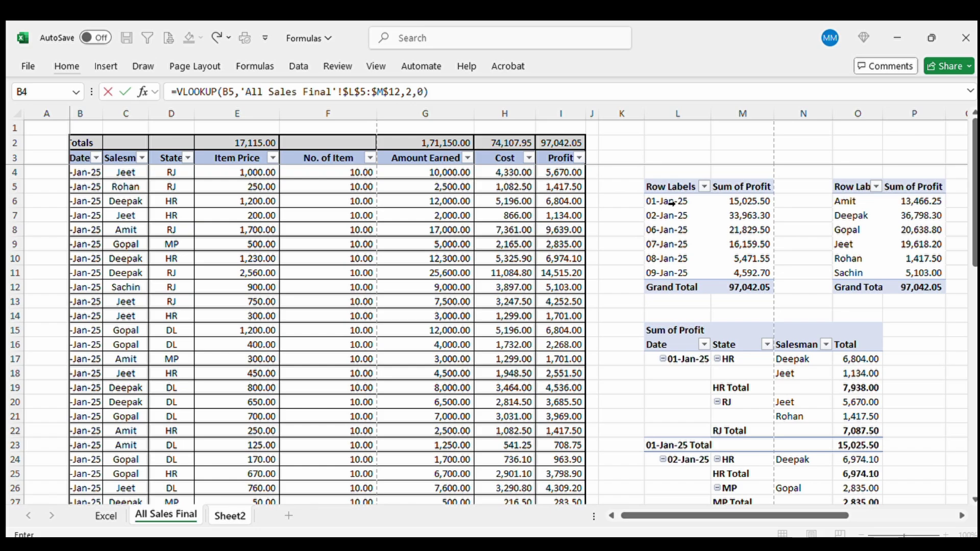
{"action": "type", "text": "2,0)"}
{"action": "key", "text": "Return"}
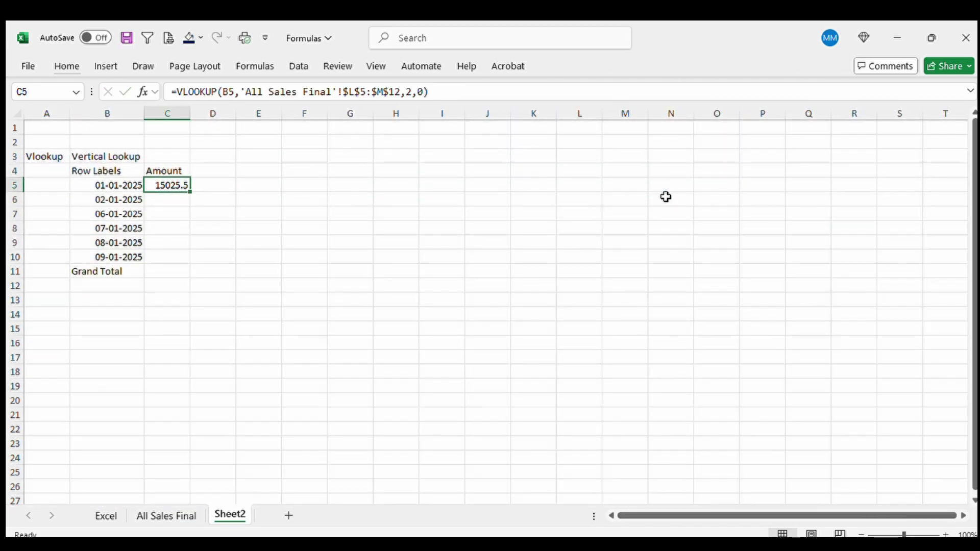
- Fill the VLOOKUP formula from C5 down through the Grand Total row in C11
{"action": "key", "text": "Down"}
{"action": "key", "text": "Left"}
{"action": "key", "text": "Right"}
{"action": "key", "text": "ctrl+d"}
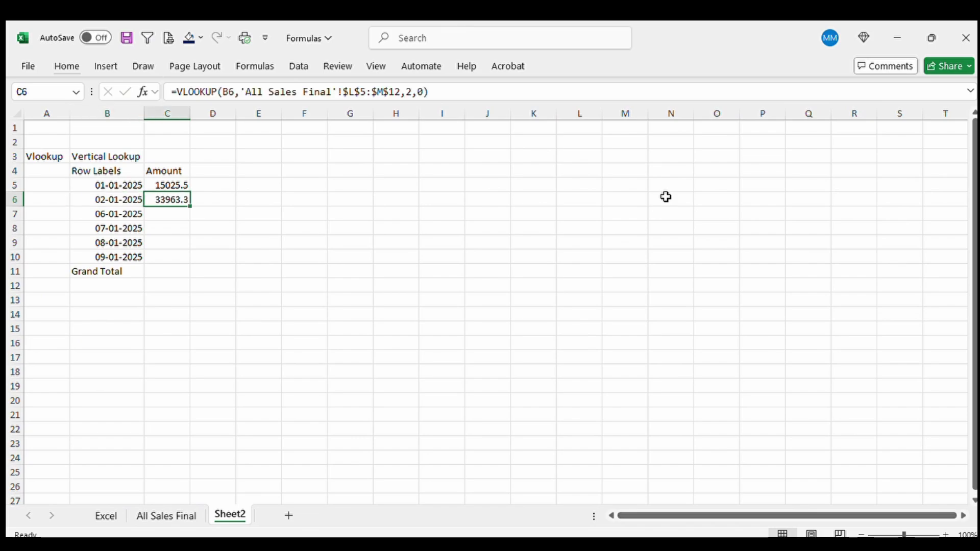
{"action": "key", "text": "Down"}
{"action": "key", "text": "Up"}
{"action": "type", "text": "c"}
{"action": "key", "text": "Escape"}
{"action": "double_click", "coordinate": [191, 207]}
- Check the filled formulas down to the Grand Total, and compare the amounts with the date pivot table on All Sales Final
{"action": "key", "text": "Down"}
{"action": "key", "text": "Down"}
{"action": "key", "text": "Down"}
{"action": "key", "text": "Down"}
{"action": "key", "text": "Down"}
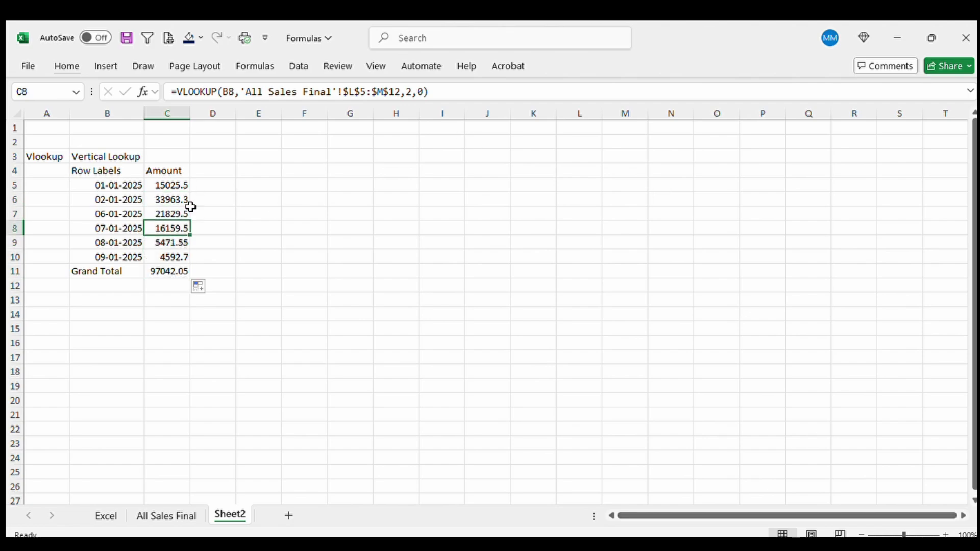
{"action": "key", "text": "F2"}
{"action": "key", "text": "Escape"}
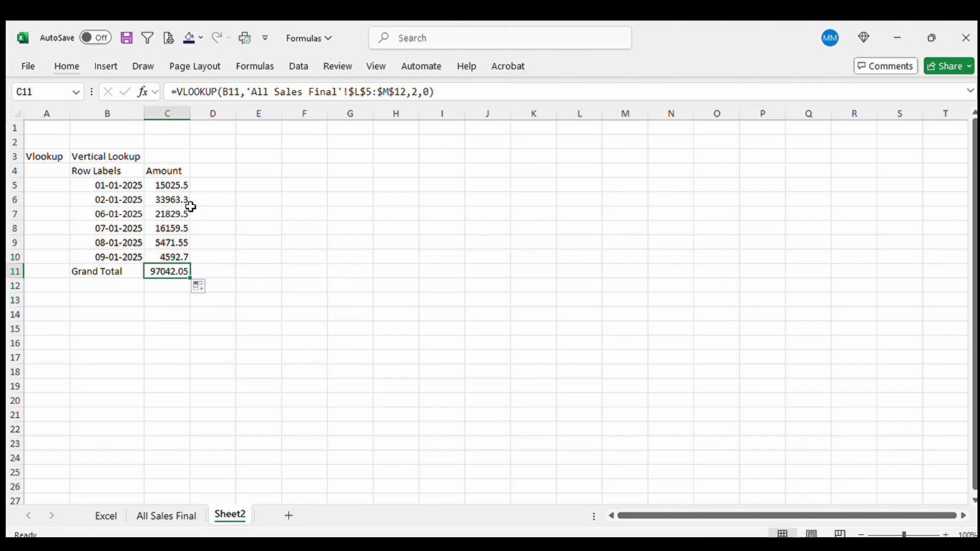
{"action": "key", "text": "ctrl+Page_Up"}
{"action": "key", "text": "Right"}
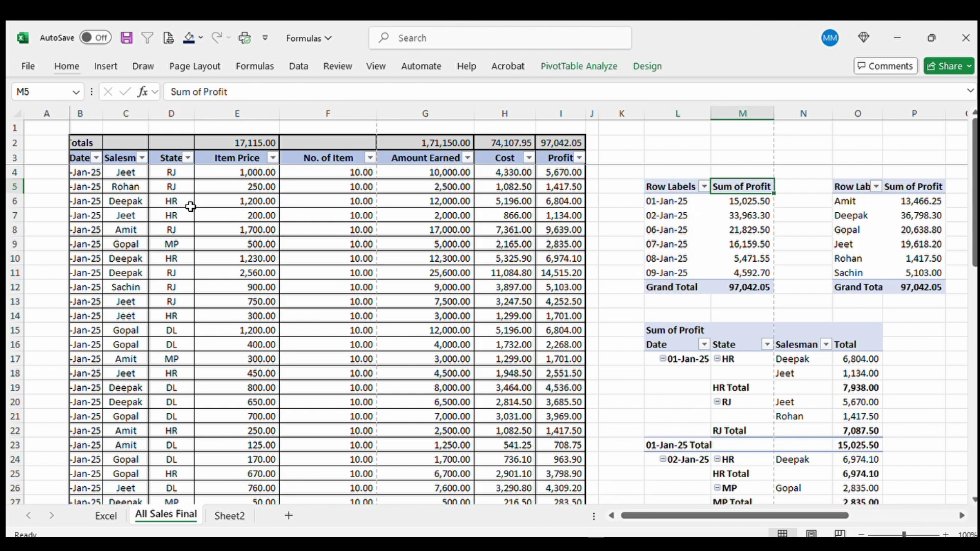
{"action": "key", "text": "ctrl+Page_Down"}
- Try AutoSum in place of the Grand Total lookup in C11, and undo it to restore the VLOOKUP formula
{"action": "key", "text": "alt+equal"}
{"action": "key", "text": "Return"}
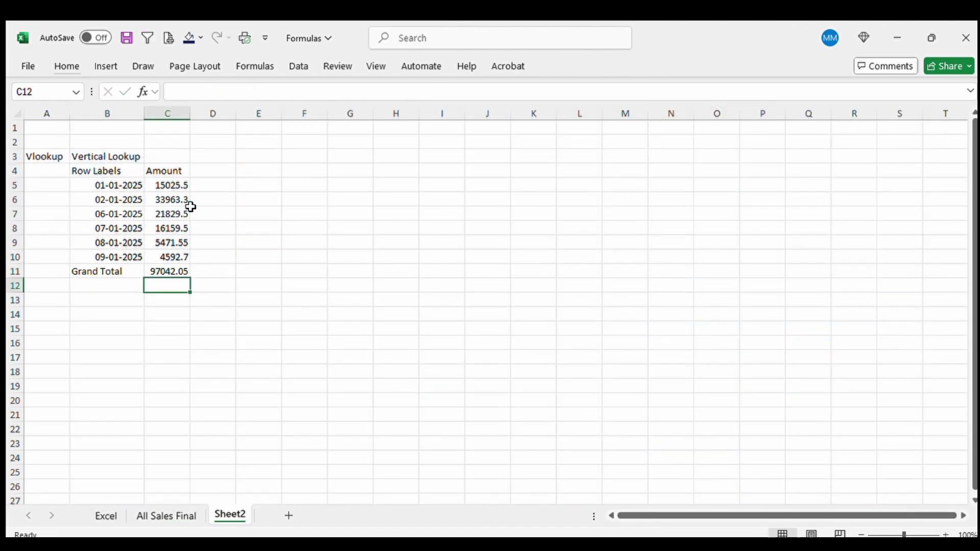
{"action": "key", "text": "Up"}
{"action": "key", "text": "ctrl+z"}
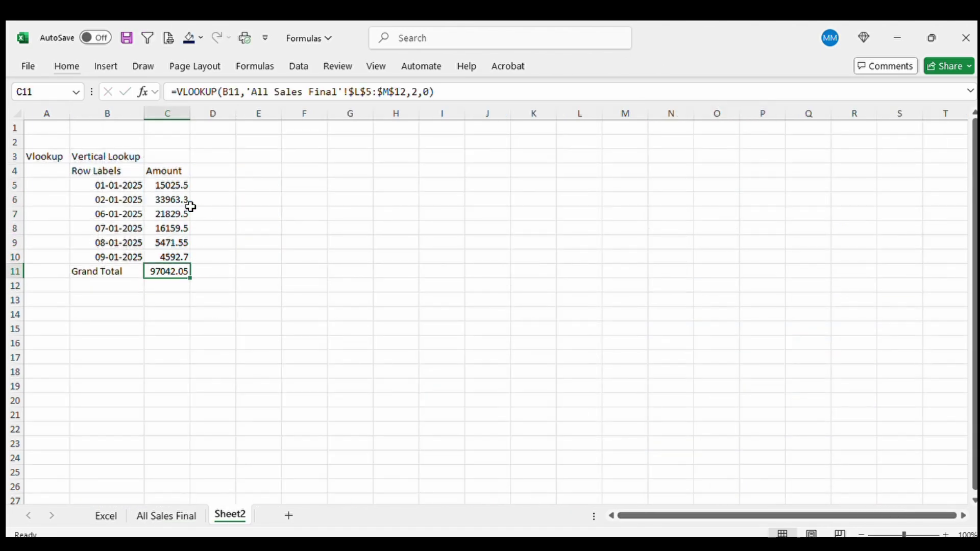
{"action": "key", "text": "F2"}
{"action": "key", "text": "Escape"}
- Format the Amount column C as numbers with thousands separators and two decimals
{"action": "key", "text": "ctrl+space"}
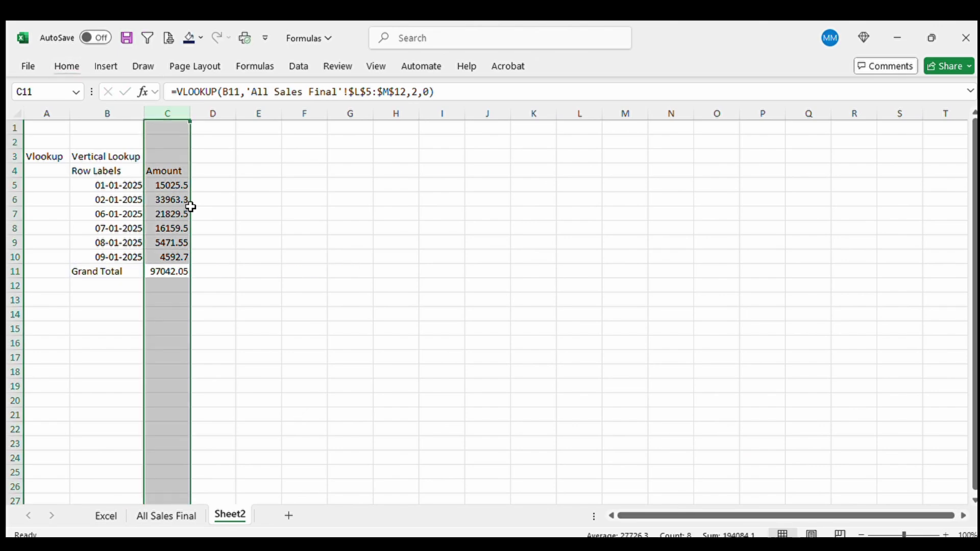
{"action": "key", "text": "ctrl+shift+1"}
{"action": "key", "text": "Left"}
{"action": "key", "text": "Up"}
{"action": "key", "text": "Right"}
- Copy the salesman pivot table's row labels, from header to Grand Total, from All Sales Final into Sheet2 starting at B13
{"action": "key", "text": "ctrl+Page_Up"}
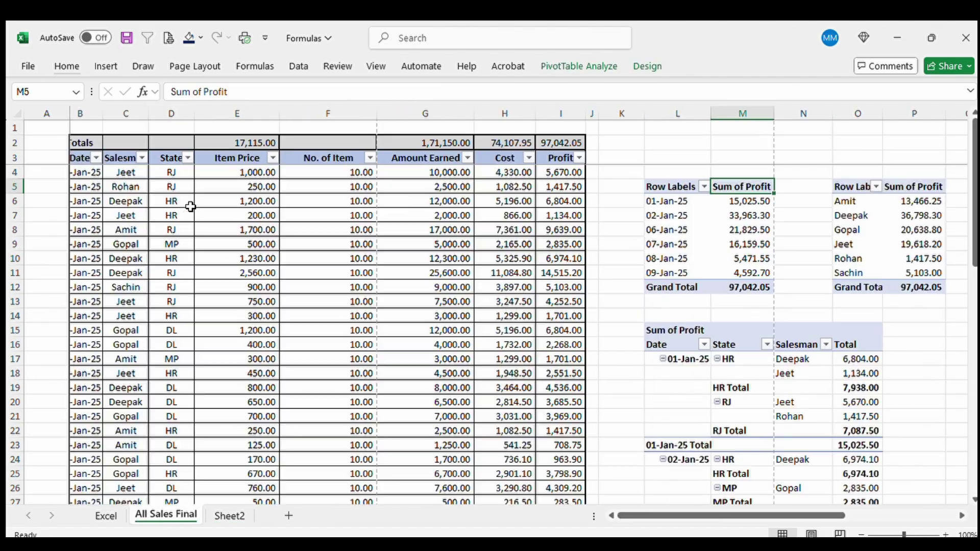
{"action": "key", "text": "Right"}
{"action": "key", "text": "Right"}
{"action": "key", "text": "ctrl+shift+Down"}
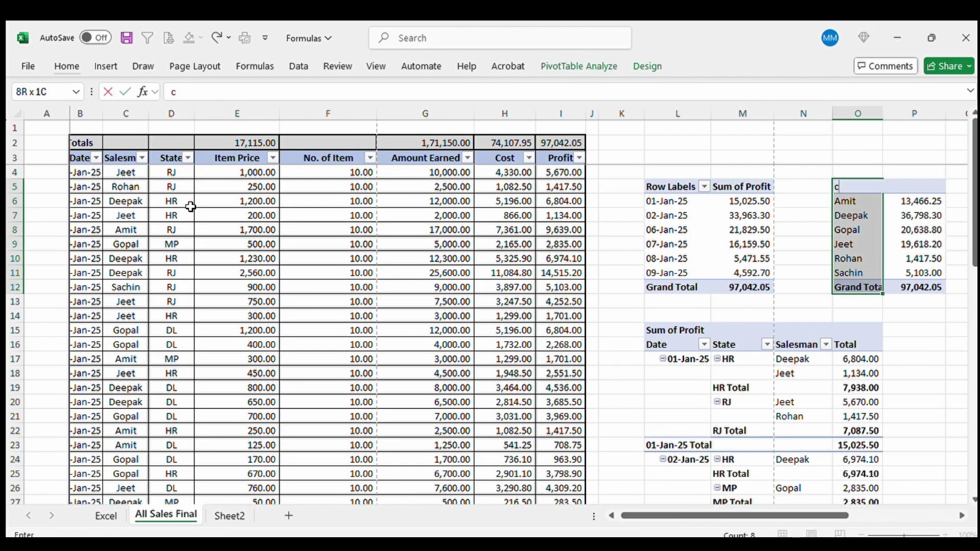
{"action": "key", "text": "ctrl+c"}
{"action": "scroll", "coordinate": [190, 206], "scroll_direction": "down", "scroll_amount": 8}
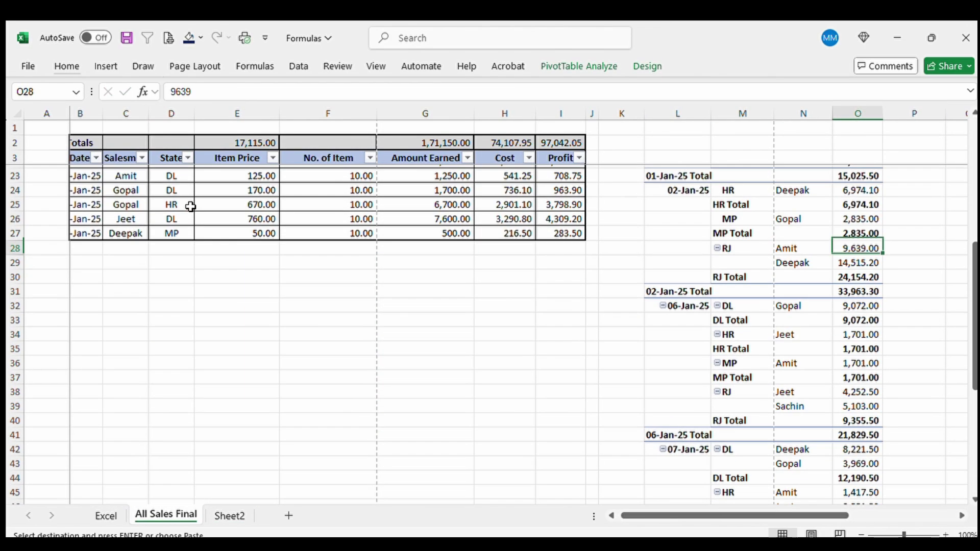
{"action": "key", "text": "ctrl+Page_Down"}
{"action": "key", "text": "Down"}
{"action": "key", "text": "Down"}
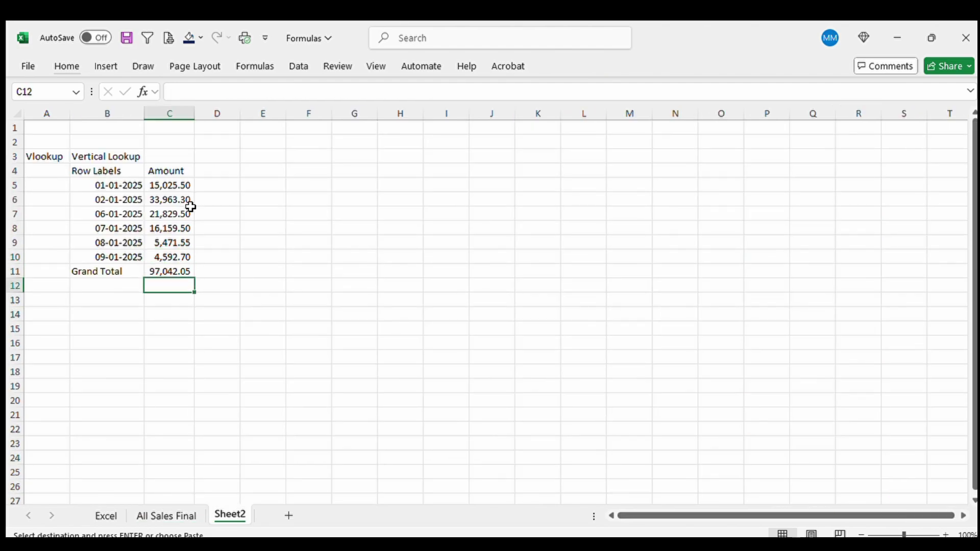
{"action": "key", "text": "Left"}
{"action": "key", "text": "Down"}
{"action": "key", "text": "Down"}
{"action": "key", "text": "Up"}
{"action": "key", "text": "ctrl+v"}
{"action": "key", "text": "Down"}
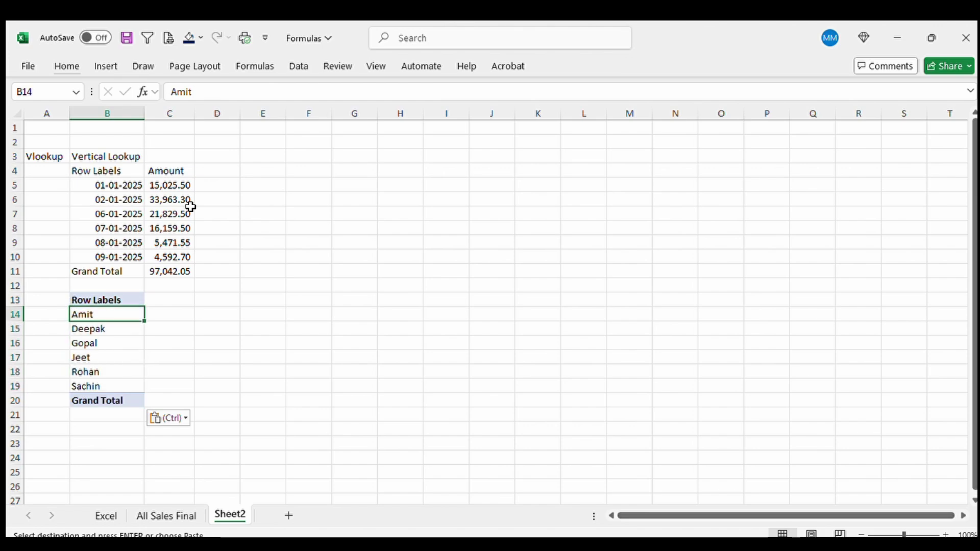
- Paste the copied salesman labels into column C starting at C10, over the existing amounts
{"action": "key", "text": "Right"}
{"action": "key", "text": "Up"}
{"action": "key", "text": "Up"}
{"action": "key", "text": "Up"}
{"action": "key", "text": "Up"}
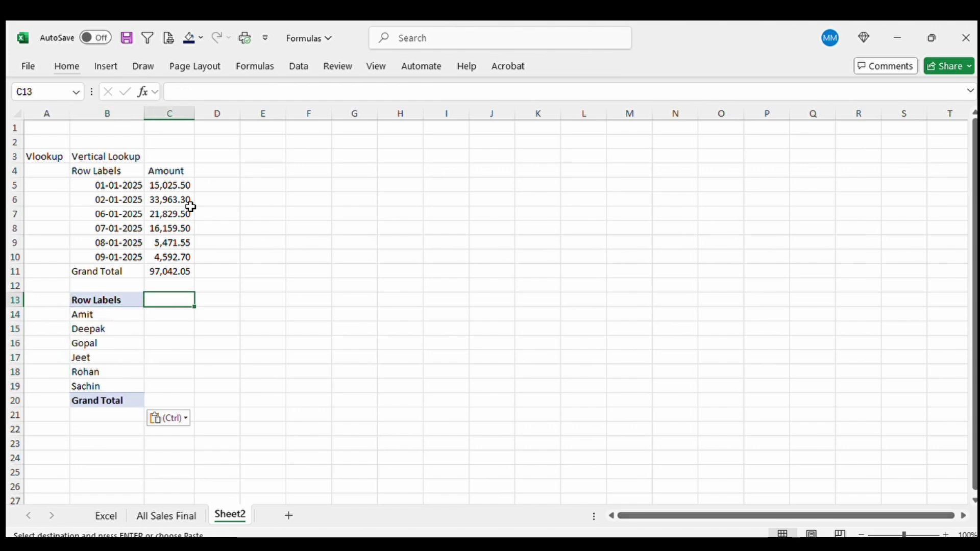
{"action": "key", "text": "ctrl+v"}
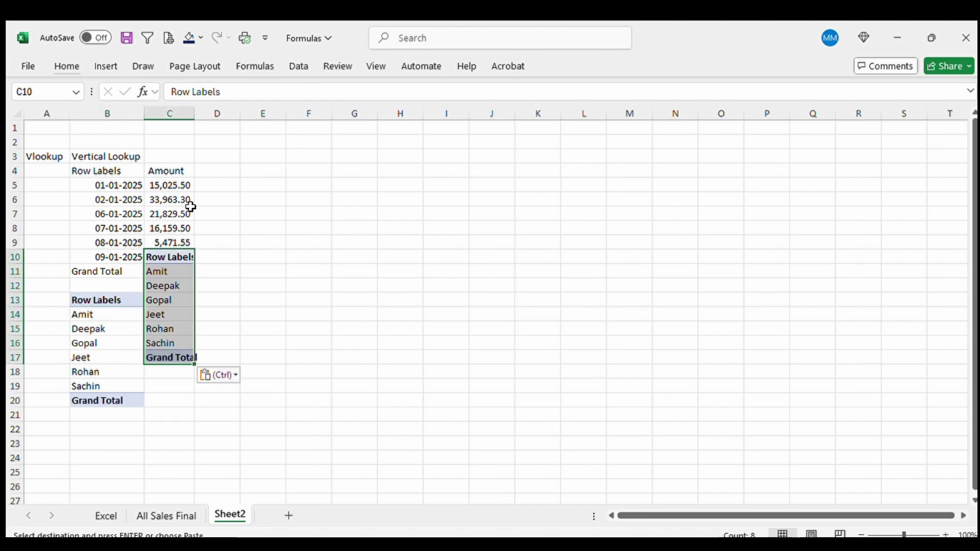
- Undo pasting the salesman labels over the amounts in column C
{"action": "type", "text": "z"}
{"action": "key", "text": "Escape"}
{"action": "key", "text": "ctrl+z"}
- Copy the VLOOKUP formula from C10 into C14, beside the first salesman label
{"action": "key", "text": "Up"}
{"action": "key", "text": "Down"}
{"action": "key", "text": "Down"}
{"action": "key", "text": "Down"}
{"action": "key", "text": "Down"}
{"action": "key", "text": "Down"}
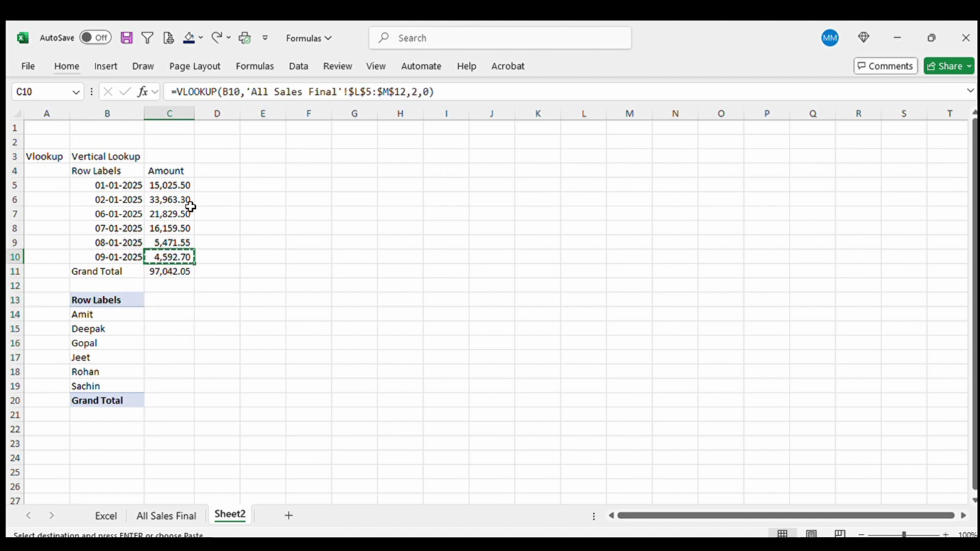
{"action": "key", "text": "Return"}
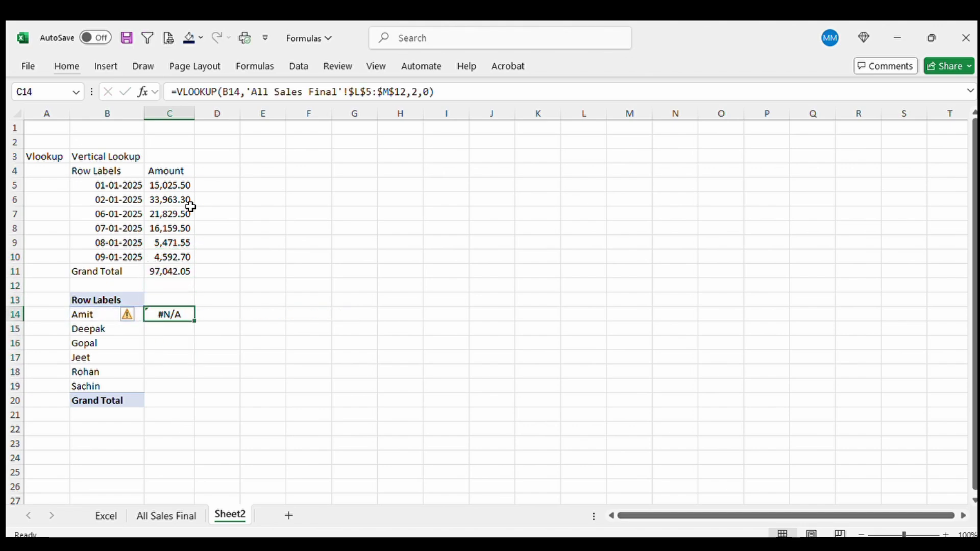
- Enter =VLOOKUP(B14,'All Sales Final'!$O$5:$P$12,2,0) in C14 to retrieve the first salesman's profit
{"action": "type", "text": "=vlo"}
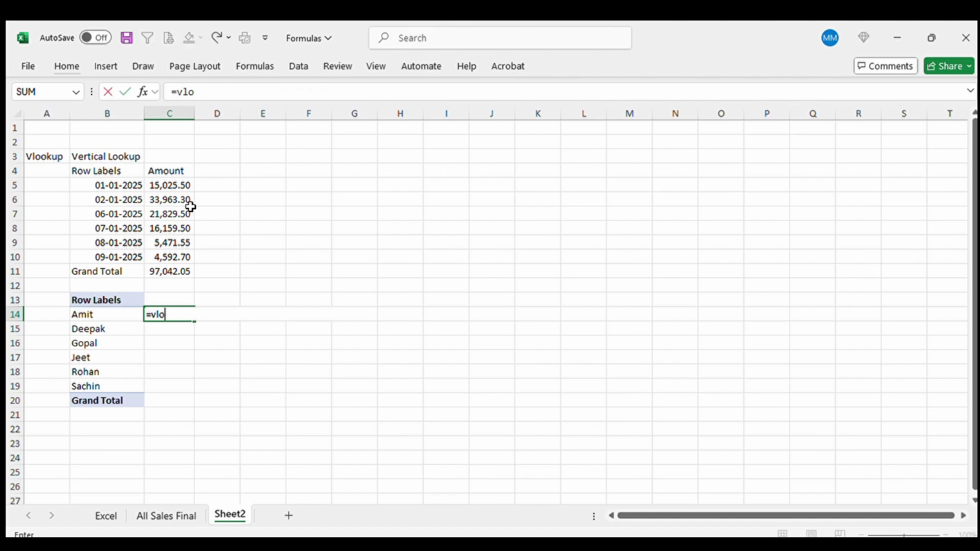
{"action": "key", "text": "Tab"}
{"action": "key", "text": "Left"}
{"action": "type", "text": ","}
{"action": "key", "text": "ctrl+Page_Up"}
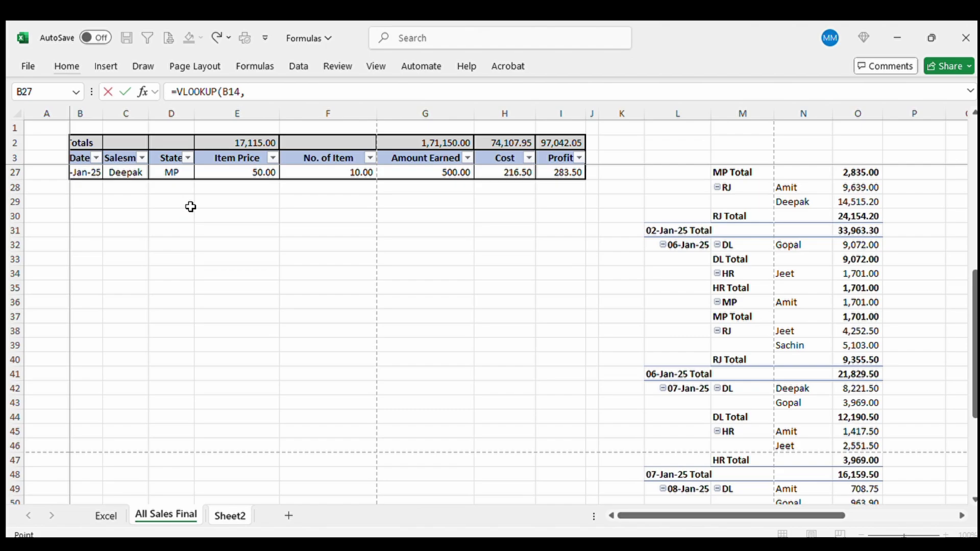
{"action": "scroll", "coordinate": [575, 234], "scroll_direction": "up", "scroll_amount": 8}
{"action": "left_click", "coordinate": [862, 244]}
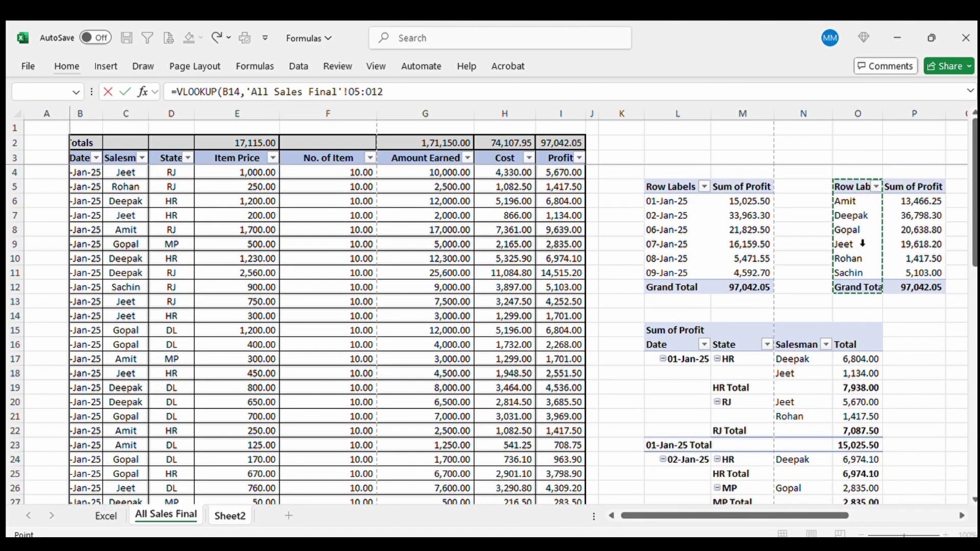
{"action": "key", "text": "shift+Right"}
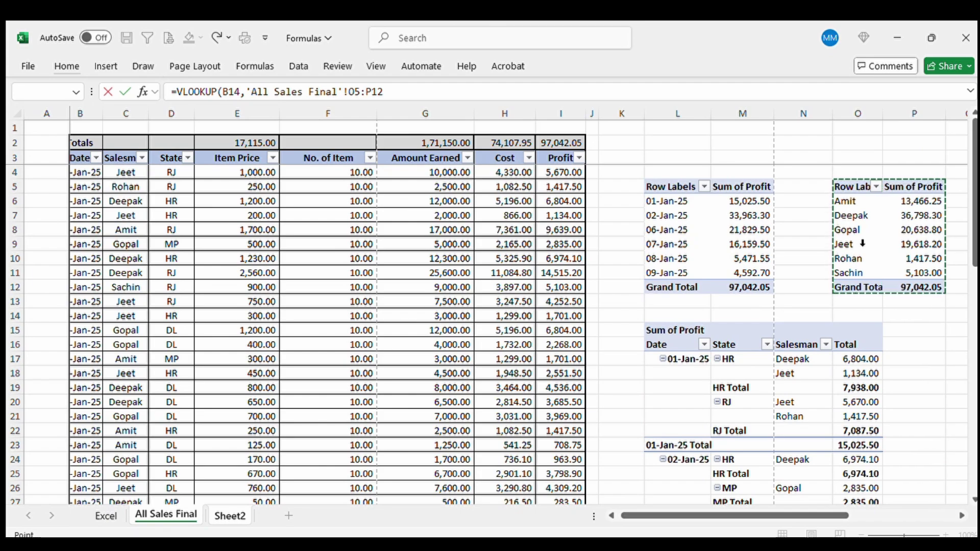
{"action": "key", "text": "F4"}
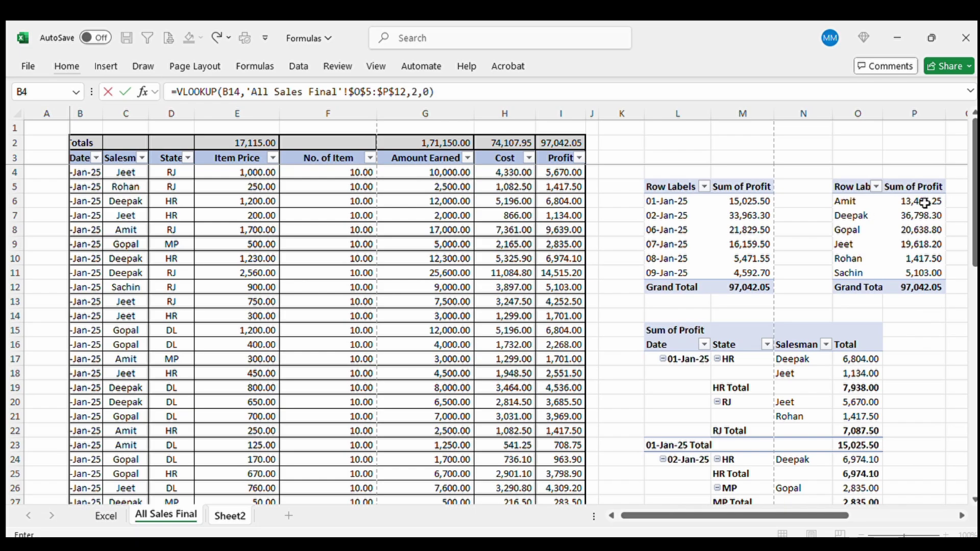
{"action": "key", "text": "Return"}
- Try filling the C14 lookup down to the last salesman row with Fill Down, and undo it
{"action": "key", "text": "Left"}
{"action": "key", "text": "ctrl+Down"}
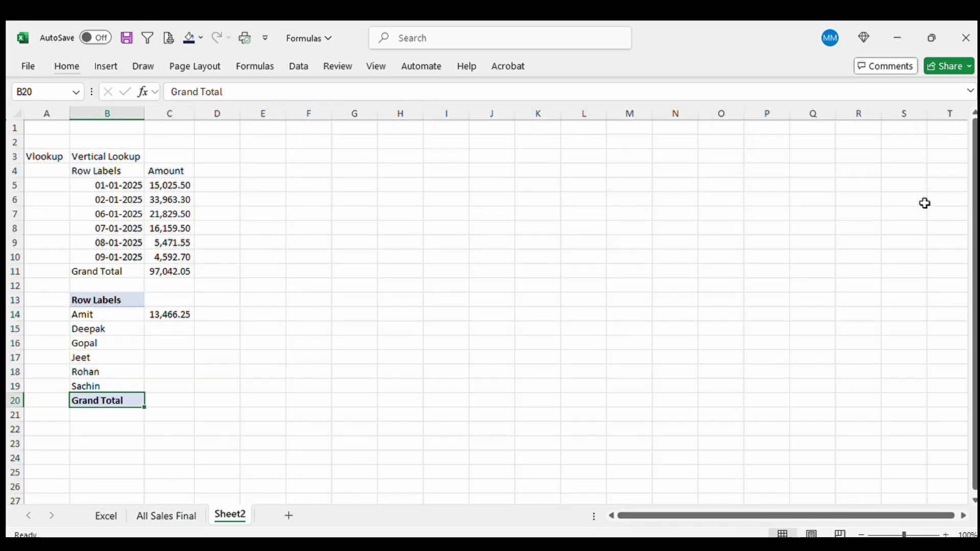
{"action": "key", "text": "Right"}
{"action": "key", "text": "Up"}
{"action": "key", "text": "ctrl+shift+Up"}
{"action": "key", "text": "ctrl+d"}
{"action": "key", "text": "ctrl+z"}
{"action": "key", "text": "Up"}
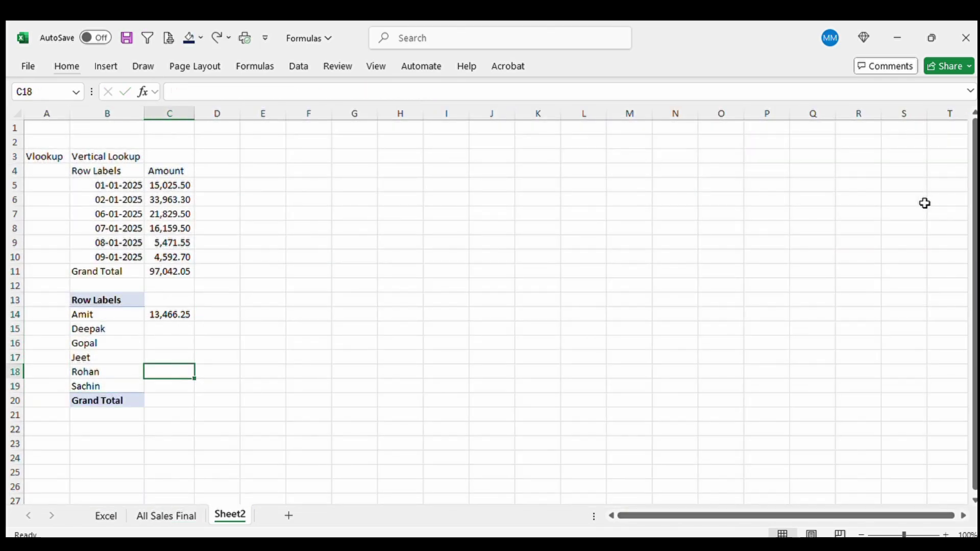
- Try extending the C14 lookup to C19 with the fill handle, and undo the fill
{"action": "key", "text": "Up"}
{"action": "key", "text": "Up"}
{"action": "key", "text": "Up"}
{"action": "key", "text": "Up"}
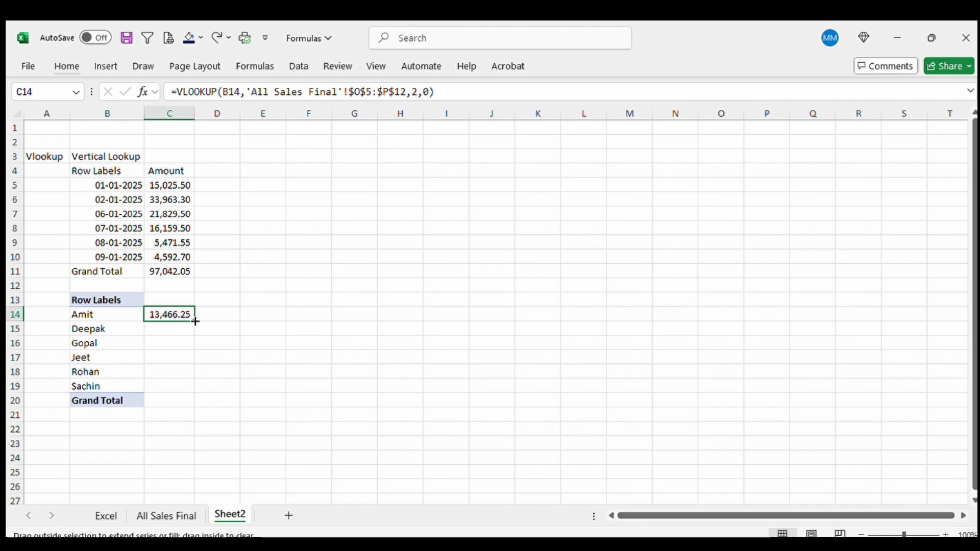
{"action": "left_click_drag", "start_coordinate": [195, 321], "coordinate": [176, 391]}
{"action": "key", "text": "ctrl+z"}
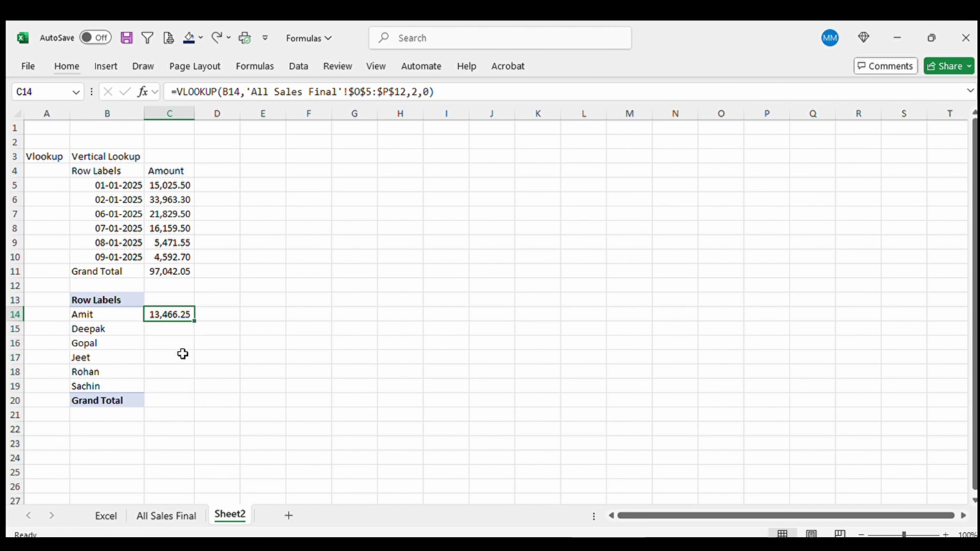
- Try auto-filling the C14 lookup through the Grand Total row in C20, and undo it together with the stray z entry
{"action": "double_click", "coordinate": [195, 322]}
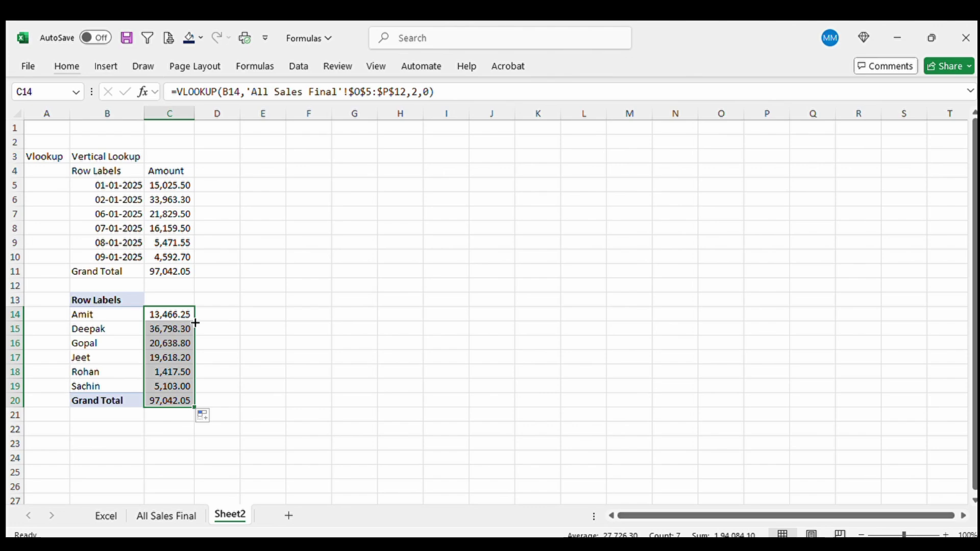
{"action": "type", "text": "z"}
{"action": "key", "text": "Escape"}
{"action": "key", "text": "ctrl+z"}
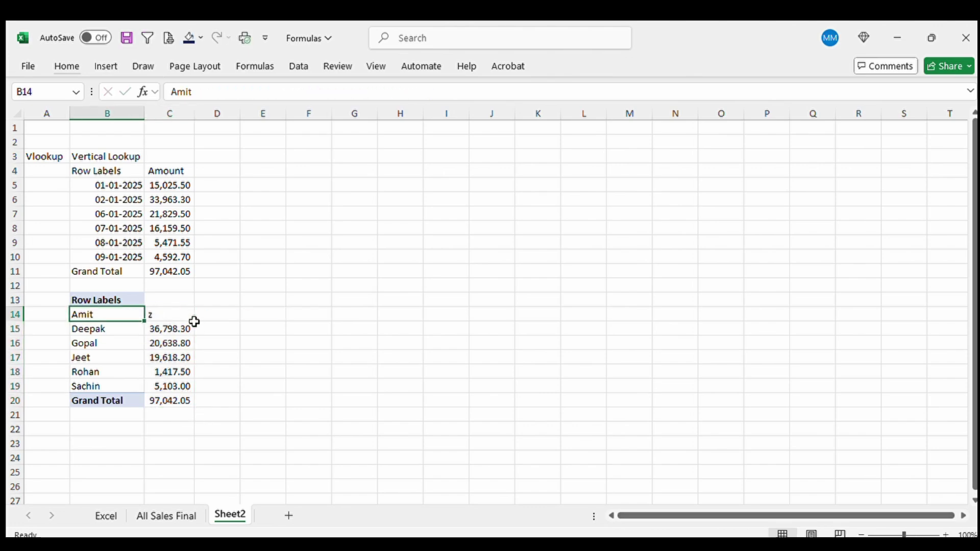
{"action": "key", "text": "ctrl+z"}
{"action": "key", "text": "ctrl+z"}
{"action": "key", "text": "ctrl+z"}
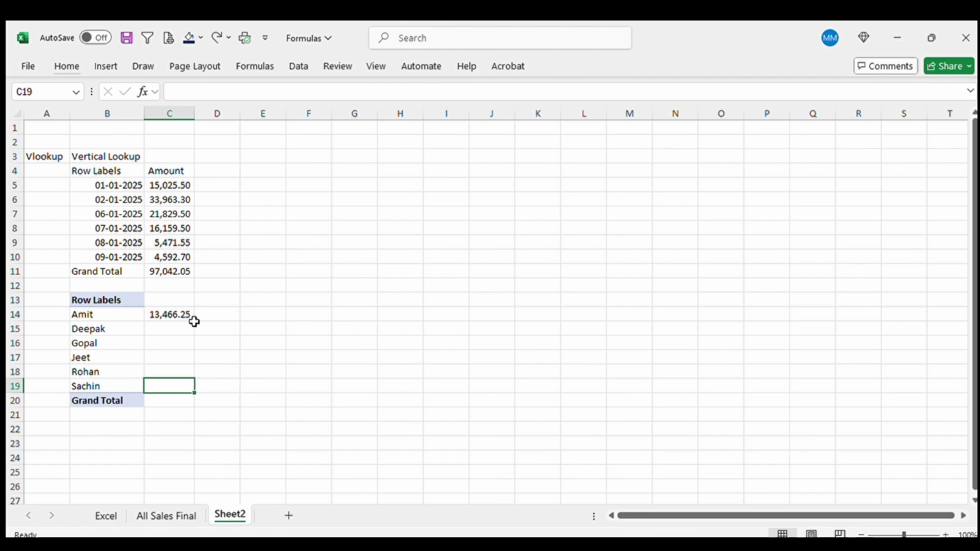
- Fill the salesman lookup formula through C19 and total C14:C19 in C20 with AutoSum
{"action": "key", "text": "ctrl+z"}
{"action": "key", "text": "ctrl+y"}
{"action": "key", "text": "ctrl+y"}
{"action": "key", "text": "ctrl+y"}
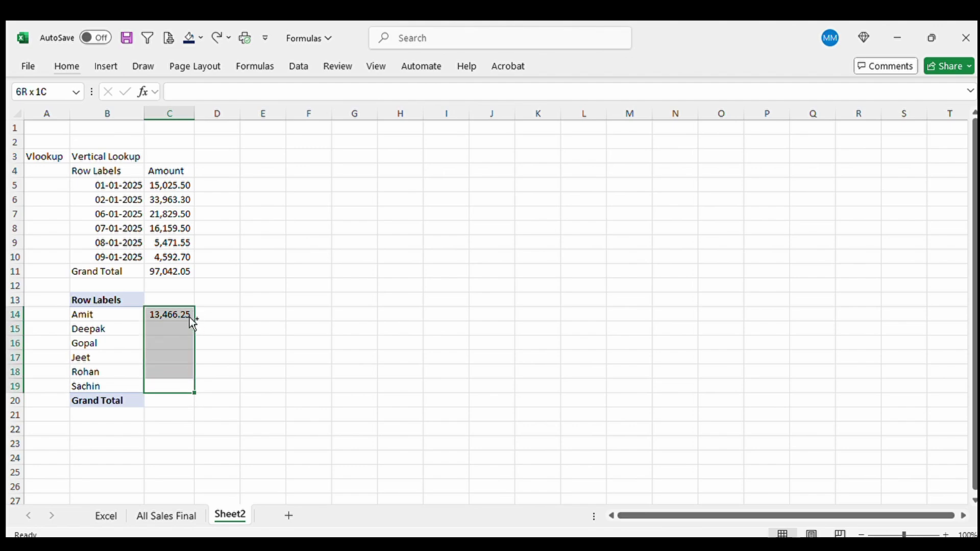
{"action": "key", "text": "alt+equal"}
{"action": "key", "text": "Return"}
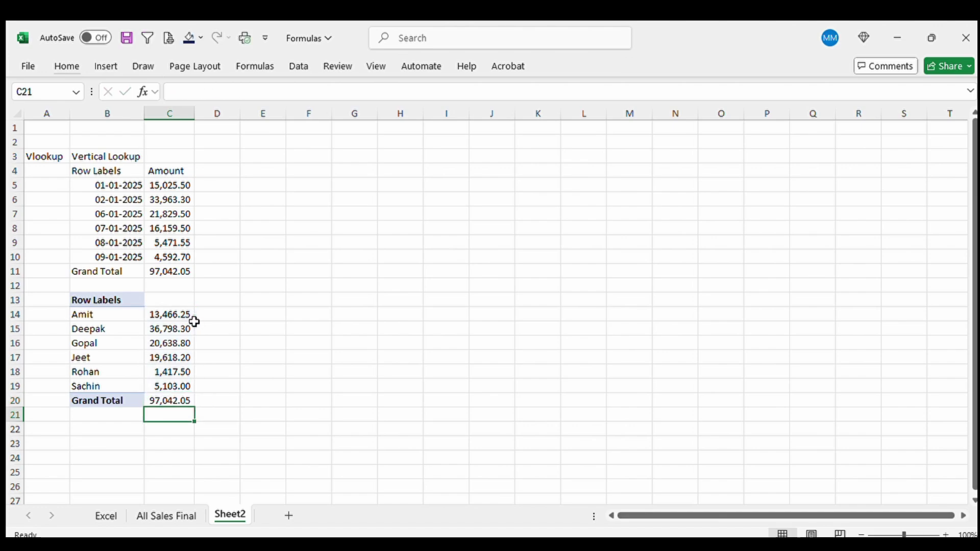
- Label cell C3, above the Amount header, as Vlookup
{"action": "key", "text": "Up"}
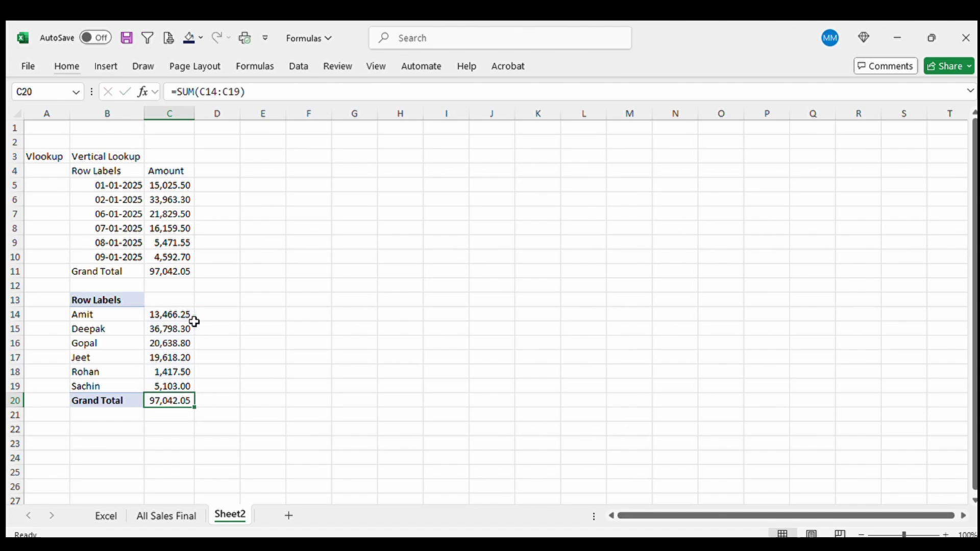
{"action": "key", "text": "Left"}
{"action": "key", "text": "Up"}
{"action": "key", "text": "Up"}
{"action": "key", "text": "Up"}
{"action": "key", "text": "Up"}
{"action": "key", "text": "Up"}
{"action": "key", "text": "Up"}
{"action": "key", "text": "Up"}
{"action": "key", "text": "Up"}
{"action": "key", "text": "Up"}
{"action": "key", "text": "Up"}
{"action": "key", "text": "Up"}
{"action": "key", "text": "Up"}
{"action": "key", "text": "Up"}
{"action": "key", "text": "Up"}
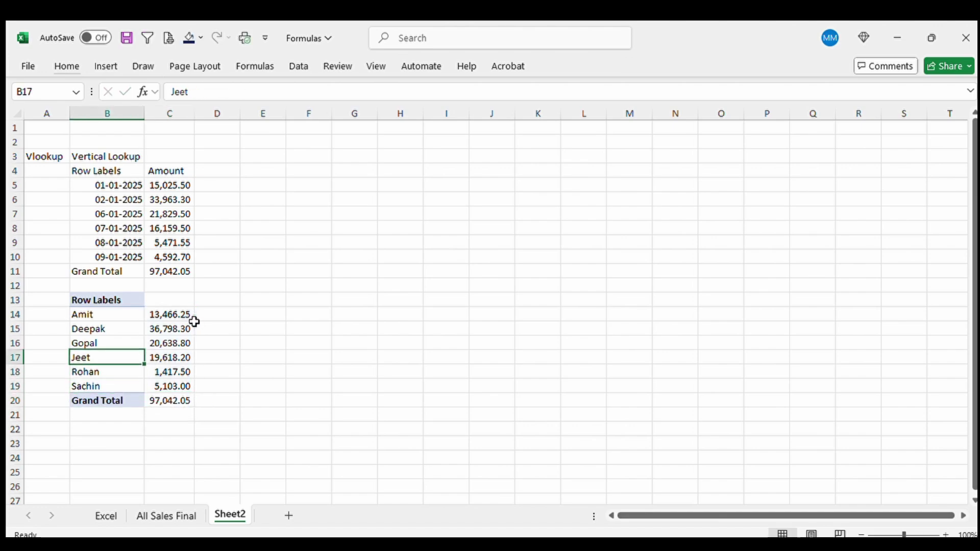
{"action": "key", "text": "Right"}
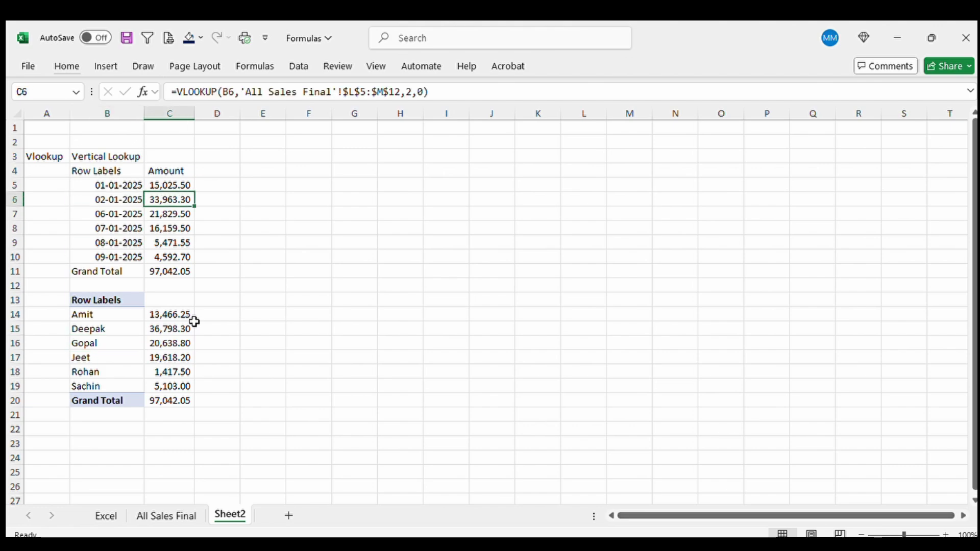
{"action": "key", "text": "Up"}
{"action": "key", "text": "Up"}
{"action": "key", "text": "Up"}
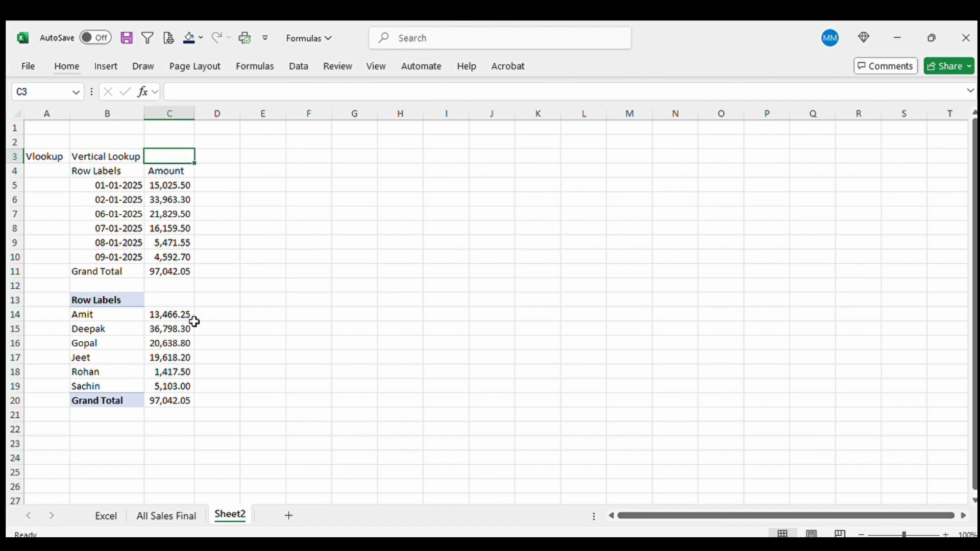
{"action": "type", "text": "Vlooku"}
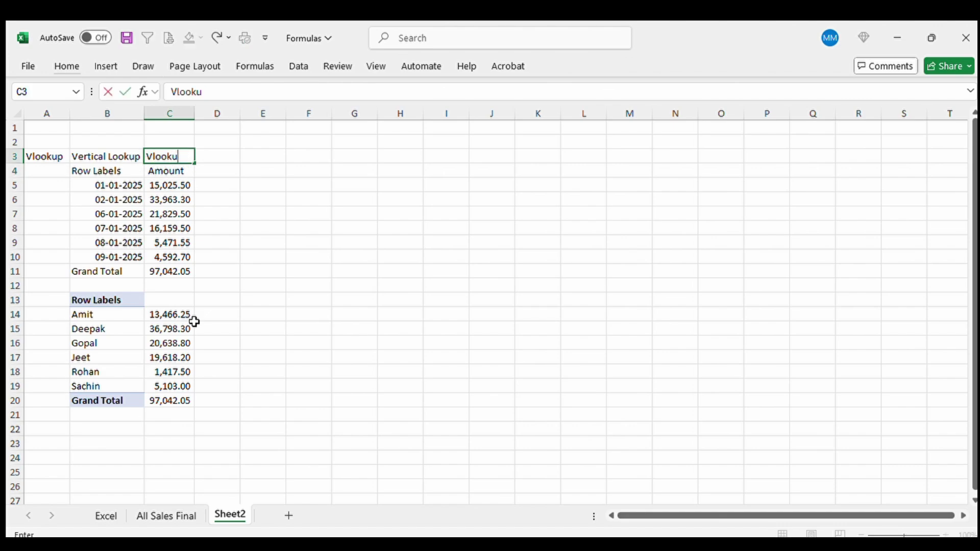
{"action": "type", "text": "p"}
{"action": "key", "text": "Return"}
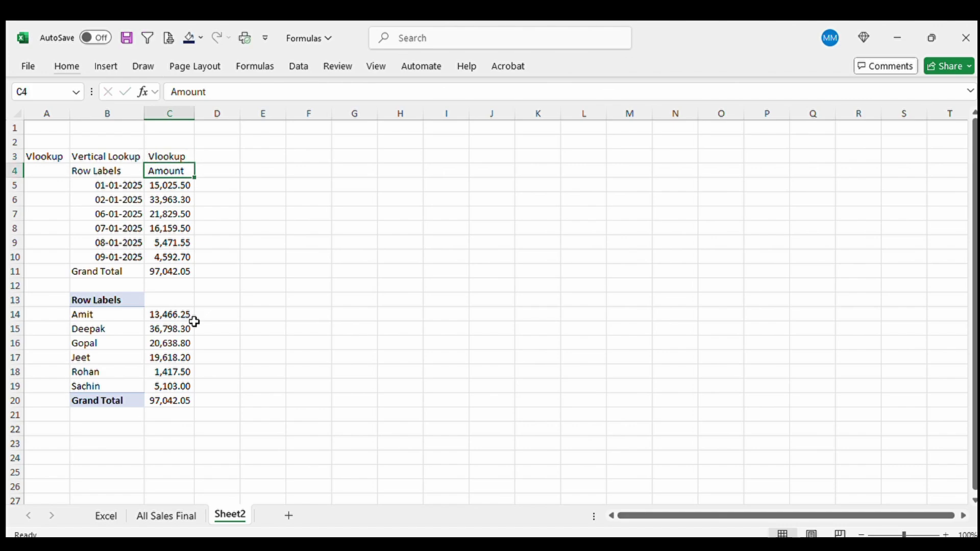
- Start an XLOOKUP formula in D5 of Sheet2 with the date in B5 as the lookup value
{"action": "key", "text": "ctrl+Page_Up"}
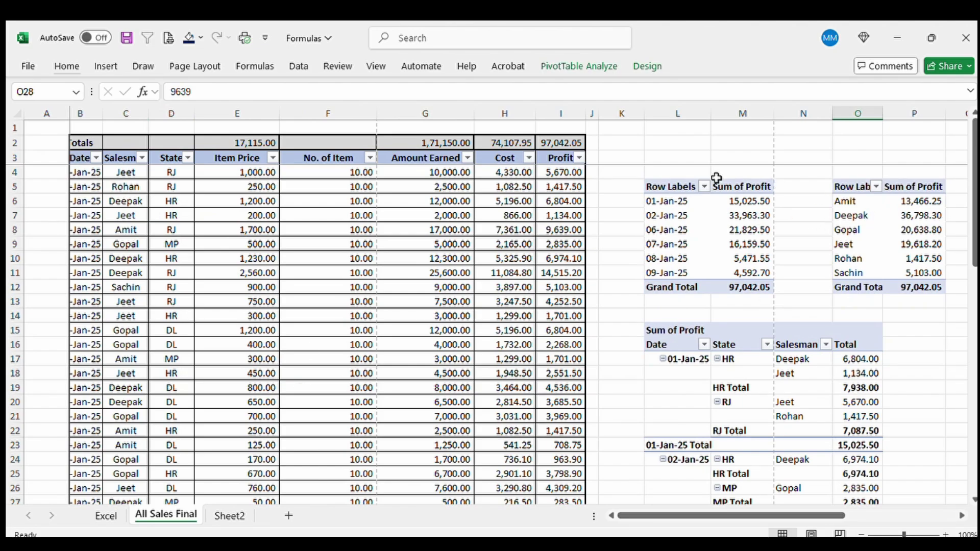
{"action": "key", "text": "Up"}
{"action": "scroll", "coordinate": [716, 178], "scroll_direction": "up", "scroll_amount": 8}
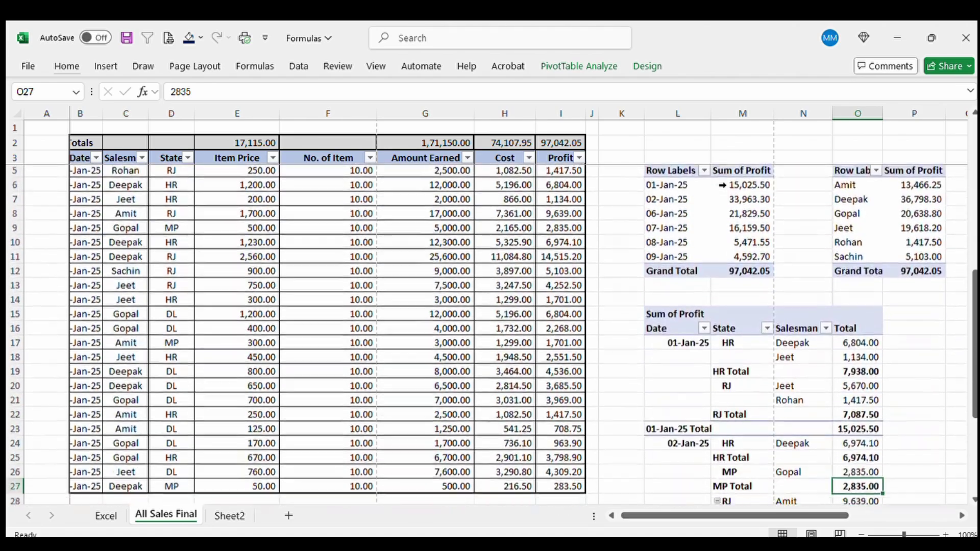
{"action": "scroll", "coordinate": [722, 185], "scroll_direction": "down", "scroll_amount": 2}
{"action": "key", "text": "ctrl+Page_Down"}
{"action": "key", "text": "Right"}
{"action": "key", "text": "Down"}
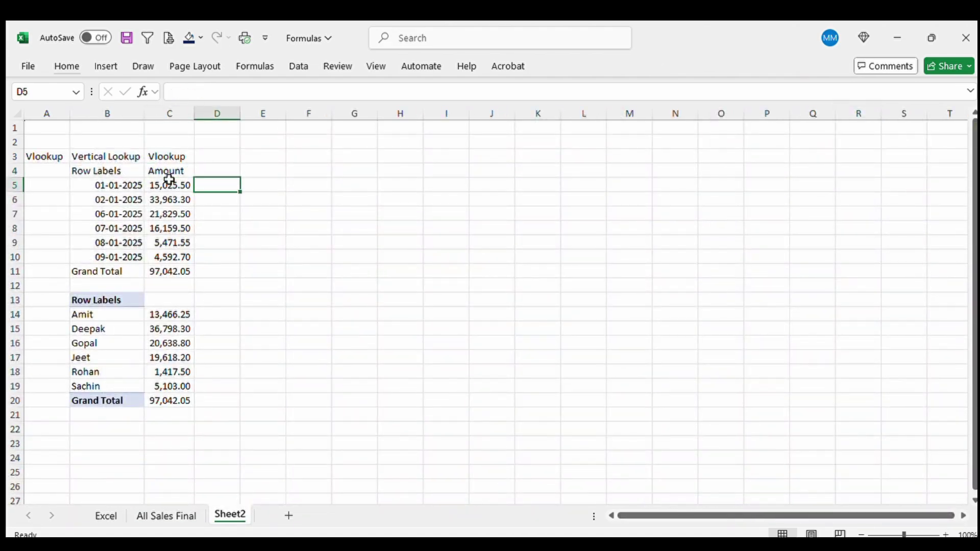
{"action": "type", "text": "=xl"}
{"action": "key", "text": "Tab"}
{"action": "key", "text": "Left"}
{"action": "key", "text": "Left"}
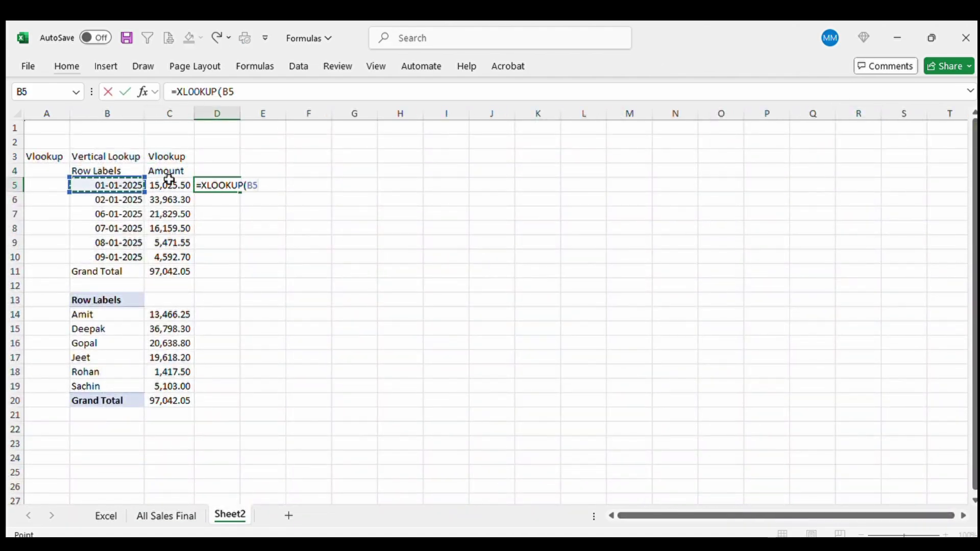
{"action": "type", "text": ","}
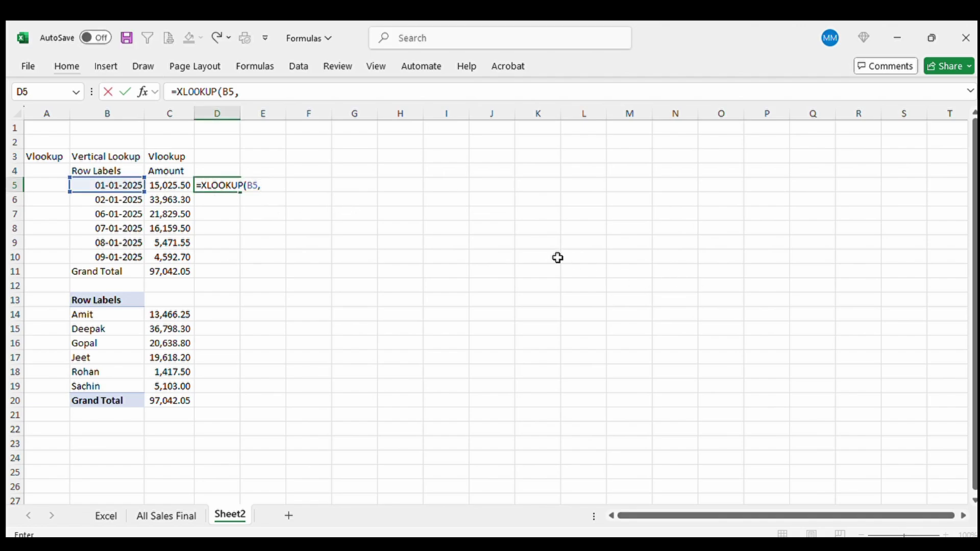
- Set the XLOOKUP lookup array to the absolute range $L$5:$L$12 on All Sales Final
{"action": "left_click", "coordinate": [166, 516]}
{"action": "left_click", "coordinate": [678, 185]}
{"action": "key", "text": "Up"}
{"action": "key", "text": "Up"}
{"action": "key", "text": "Up"}
{"action": "key", "text": "Up"}
{"action": "key", "text": "Up"}
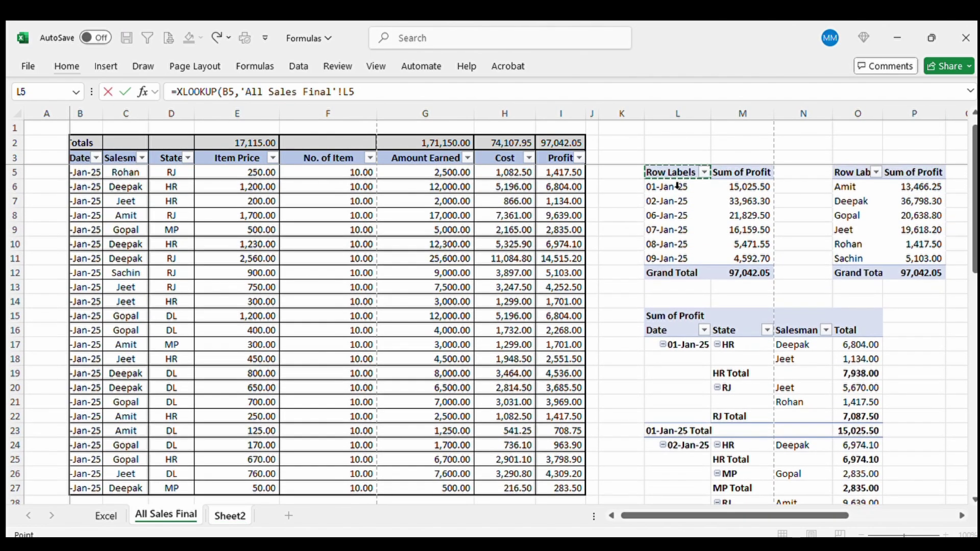
{"action": "key", "text": "ctrl+shift+Down"}
{"action": "key", "text": "F4"}
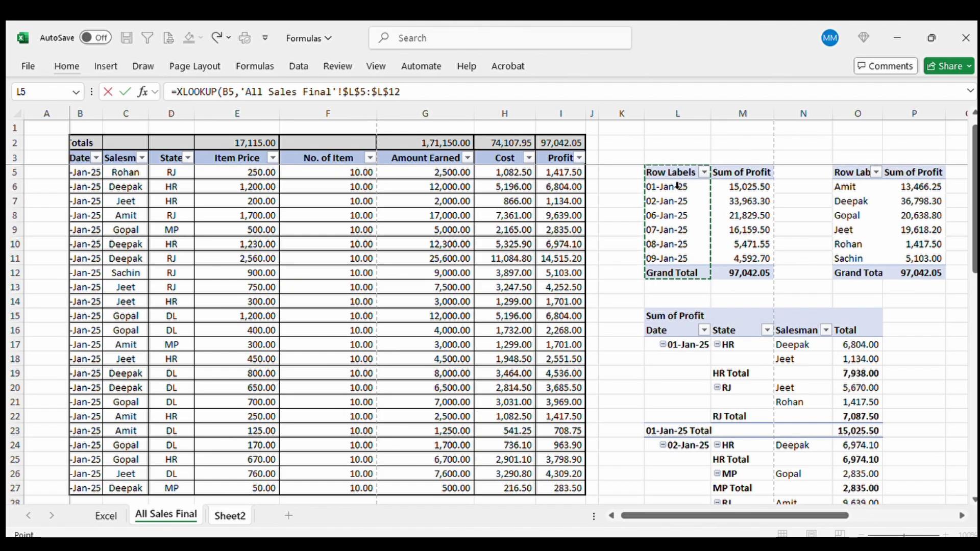
- Set the XLOOKUP return array to 'All Sales Final'!$M$5:$M$12 and complete the formula in D5
{"action": "type", "text": ","}
{"action": "left_click", "coordinate": [737, 178]}
{"action": "key", "text": "ctrl+shift+Down"}
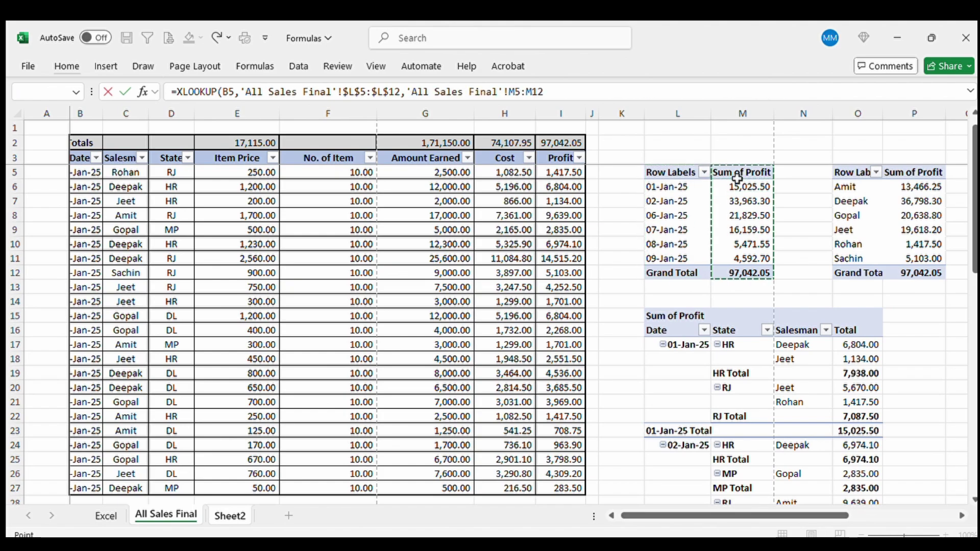
{"action": "key", "text": "F4"}
{"action": "key", "text": "Return"}
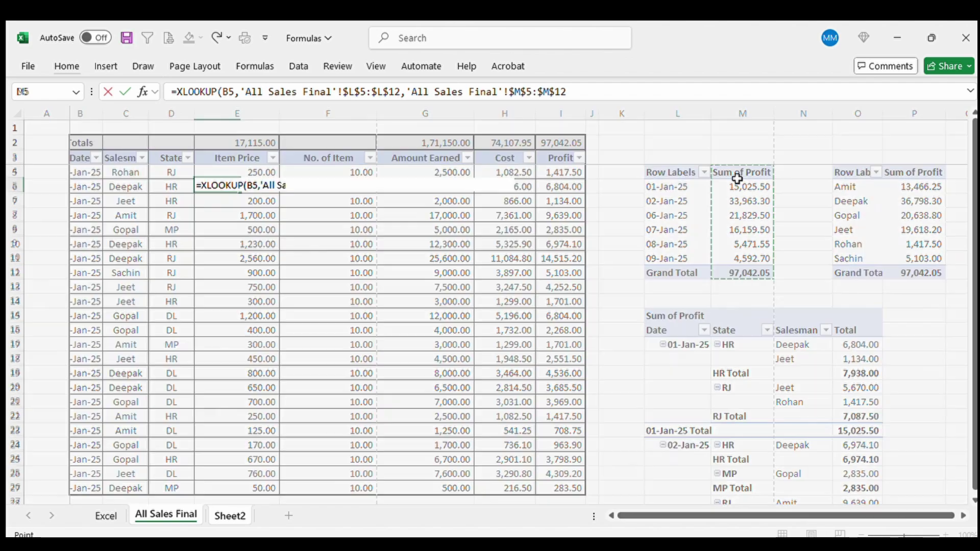
- Fill the XLOOKUP formula from D5 down through D10
{"action": "key", "text": "Up"}
{"action": "key", "text": "Left"}
{"action": "key", "text": "ctrl+Down"}
{"action": "key", "text": "Right"}
{"action": "key", "text": "Up"}
{"action": "key", "text": "shift+Up"}
{"action": "key", "text": "shift+Up"}
{"action": "key", "text": "shift+Up"}
{"action": "key", "text": "shift+Up"}
{"action": "key", "text": "shift+Up"}
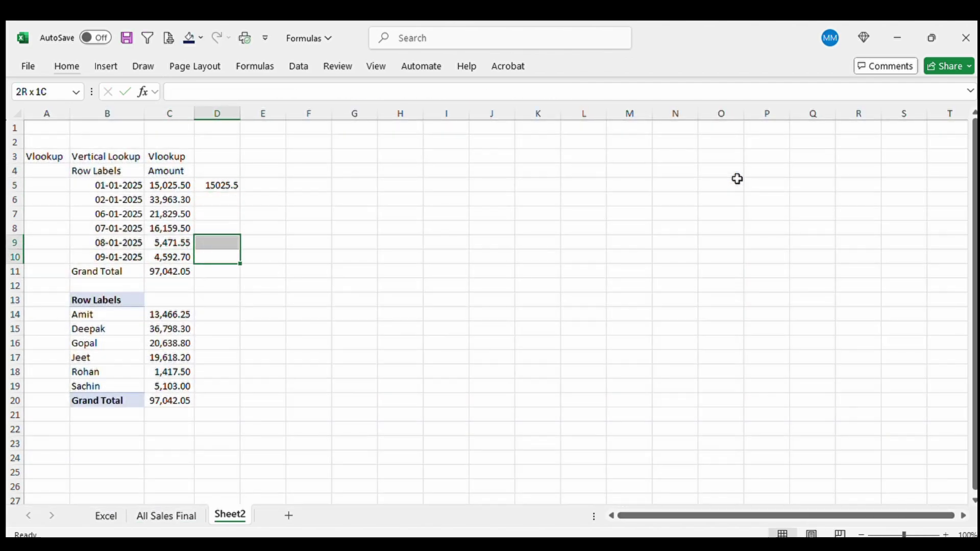
{"action": "key", "text": "ctrl+d"}
- Try an AutoSum of D5:D10 in D11, and undo both the total and the fill above it
{"action": "key", "text": "Down"}
{"action": "key", "text": "alt+equal"}
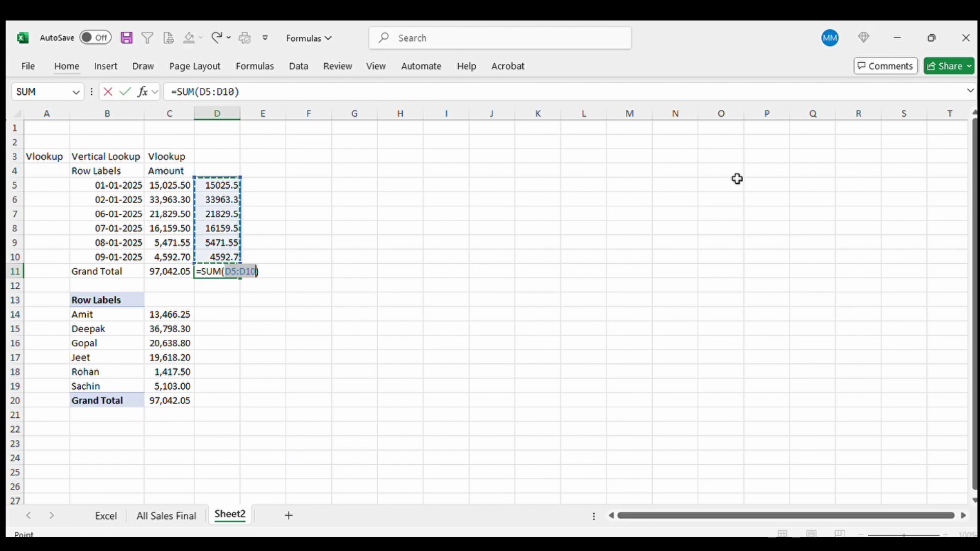
{"action": "key", "text": "ctrl+Return"}
{"action": "key", "text": "Up"}
{"action": "key", "text": "Up"}
{"action": "key", "text": "Up"}
{"action": "key", "text": "ctrl+z"}
{"action": "key", "text": "ctrl+z"}
- Auto-fill the D5 XLOOKUP formula down to the Grand Total row in D11
{"action": "key", "text": "Up"}
{"action": "key", "text": "Up"}
{"action": "key", "text": "Up"}
{"action": "key", "text": "Up"}
{"action": "key", "text": "Up"}
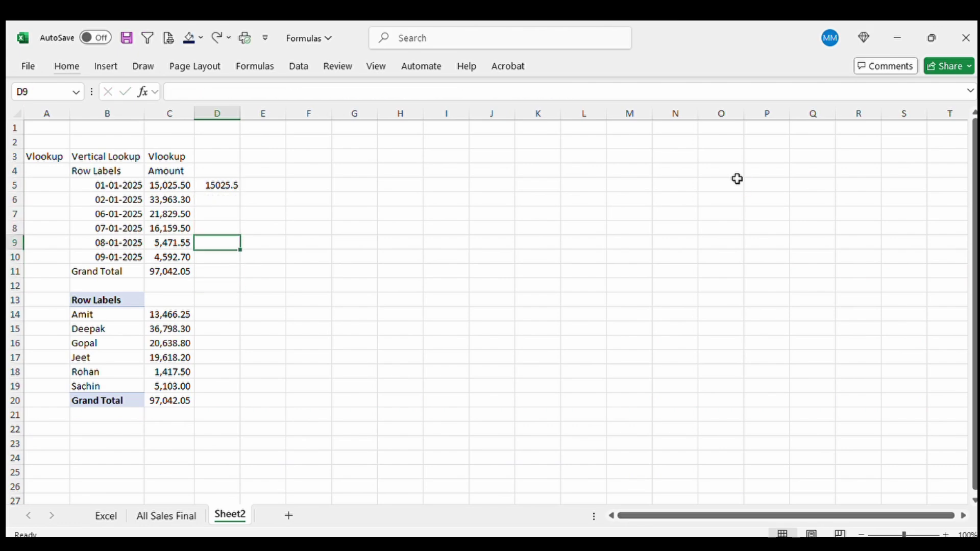
{"action": "double_click", "coordinate": [240, 192]}
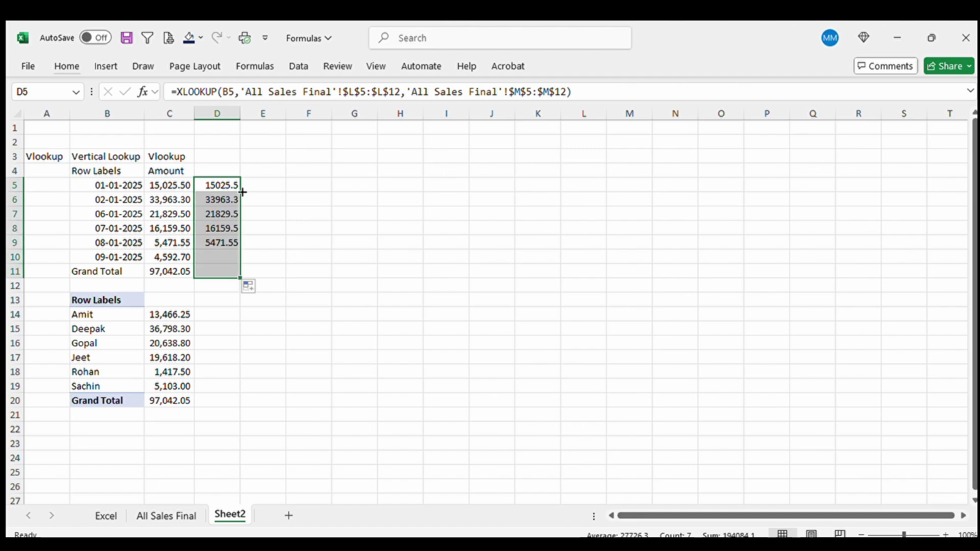
- Apply the number format with thousands separators and two decimals to columns C and D
{"action": "key", "text": "Down"}
{"action": "key", "text": "Down"}
{"action": "key", "text": "Down"}
{"action": "key", "text": "Up"}
{"action": "key", "text": "Up"}
{"action": "key", "text": "Up"}
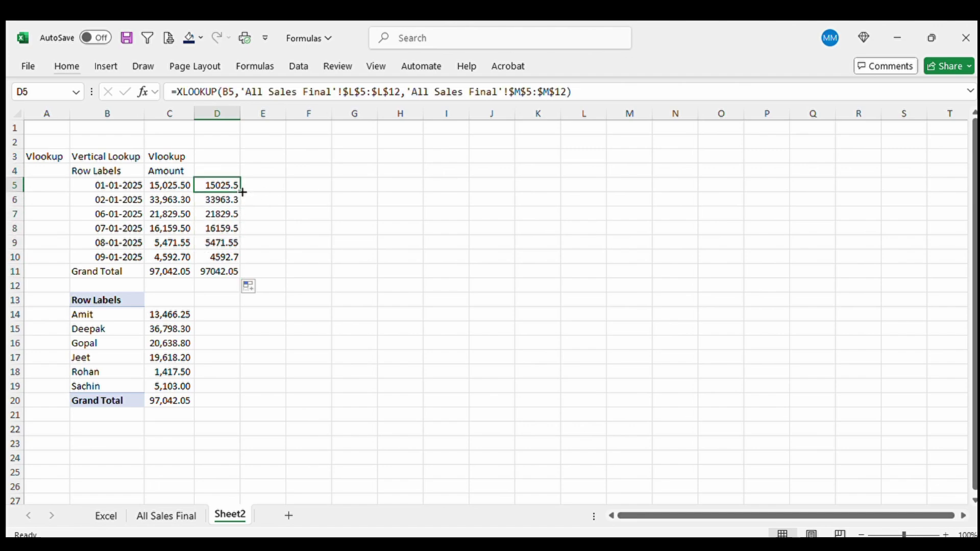
{"action": "key", "text": "ctrl+space"}
{"action": "key", "text": "shift+Left"}
{"action": "key", "text": "ctrl+shift+1"}
- Enter the difference formula =C5-D5 in E5 to compare the VLOOKUP and XLOOKUP amounts
{"action": "key", "text": "Right"}
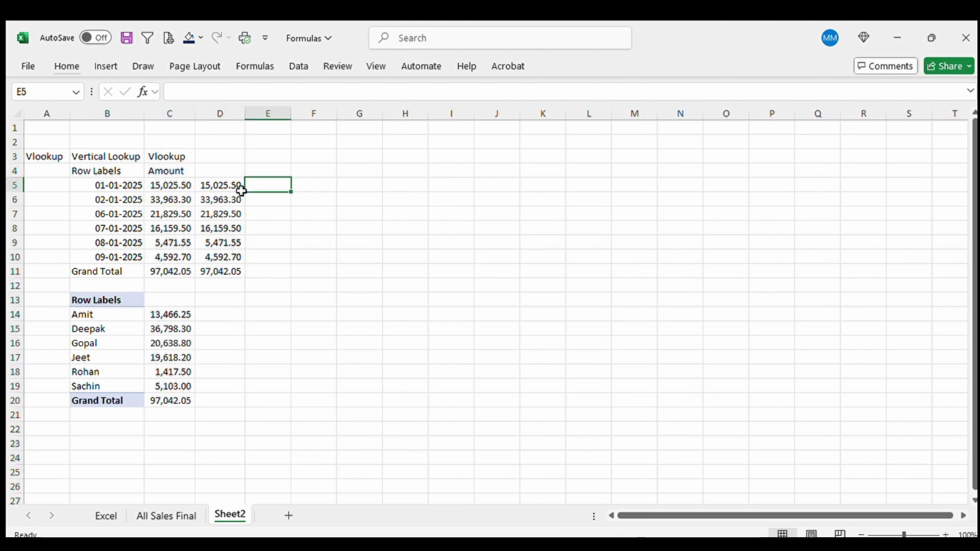
{"action": "type", "text": "="}
{"action": "key", "text": "Left"}
{"action": "key", "text": "Left"}
{"action": "type", "text": "-"}
{"action": "key", "text": "Left"}
{"action": "key", "text": "Return"}
- Fill the difference formula from E5 down through E10
{"action": "key", "text": "Left"}
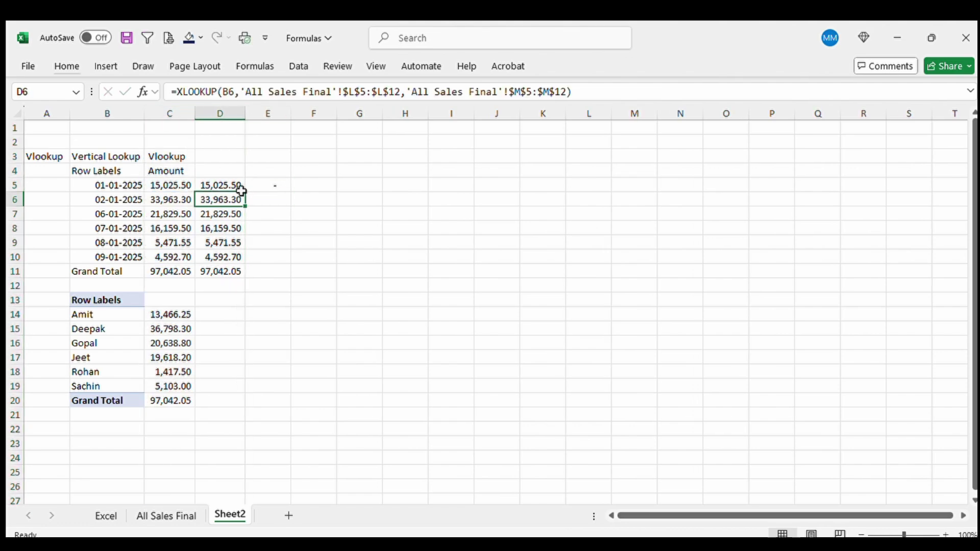
{"action": "key", "text": "ctrl+Down"}
{"action": "key", "text": "Up"}
{"action": "key", "text": "Right"}
{"action": "key", "text": "ctrl+shift+Up"}
{"action": "key", "text": "ctrl+d"}
{"action": "key", "text": "Left"}
{"action": "key", "text": "Left"}
{"action": "key", "text": "Down"}
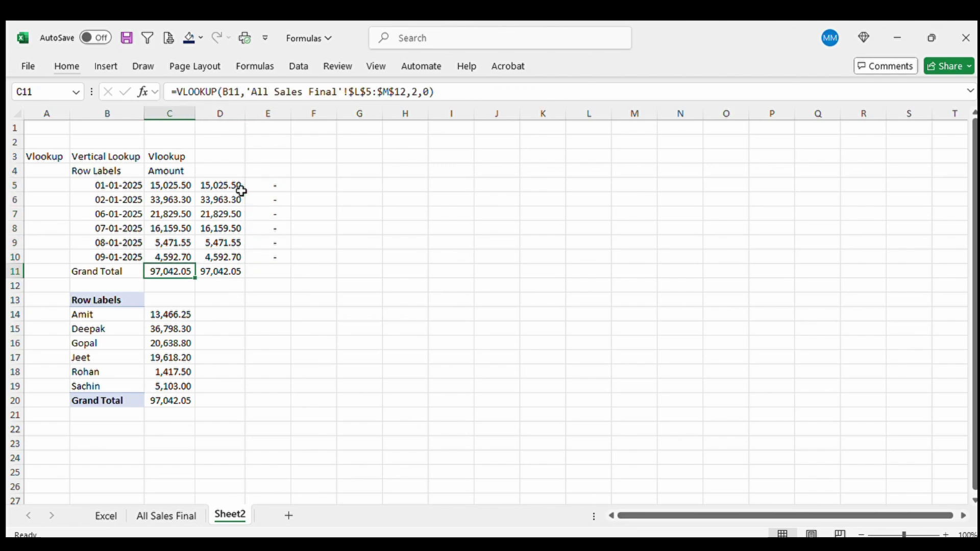
{"action": "key", "text": "Down"}
{"action": "key", "text": "Down"}
{"action": "key", "text": "Down"}
{"action": "key", "text": "Down"}
{"action": "key", "text": "Up"}
{"action": "key", "text": "Up"}
{"action": "key", "text": "Up"}
{"action": "key", "text": "Up"}
{"action": "key", "text": "Right"}
{"action": "key", "text": "Up"}
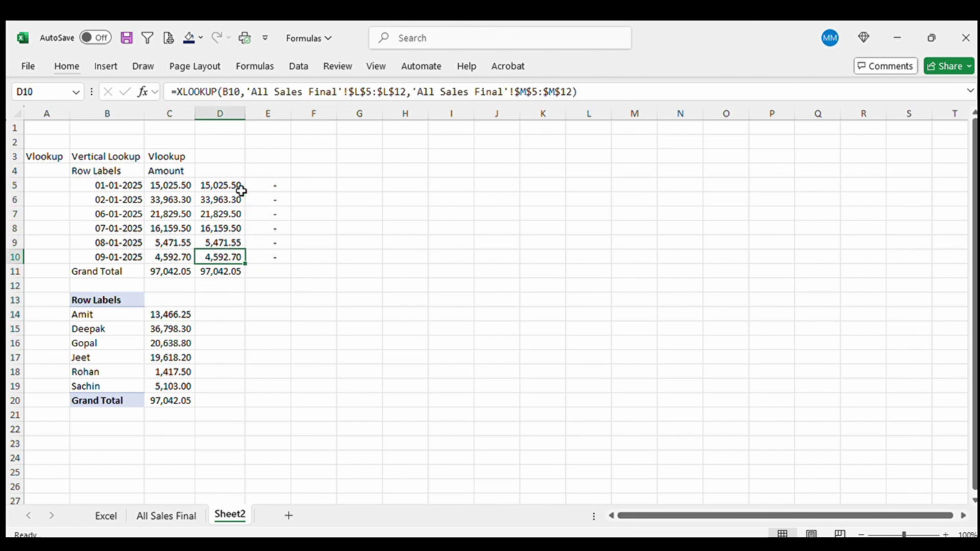
{"action": "key", "text": "F2"}
{"action": "key", "text": "Escape"}
{"action": "key", "text": "F2"}
{"action": "key", "text": "Escape"}
{"action": "type", "text": "z"}
{"action": "key", "text": "Return"}
{"action": "key", "text": "ctrl+z"}
- Start an XLOOKUP formula in D14 with B14 as the lookup value
{"action": "key", "text": "Down"}
{"action": "key", "text": "Down"}
{"action": "key", "text": "Down"}
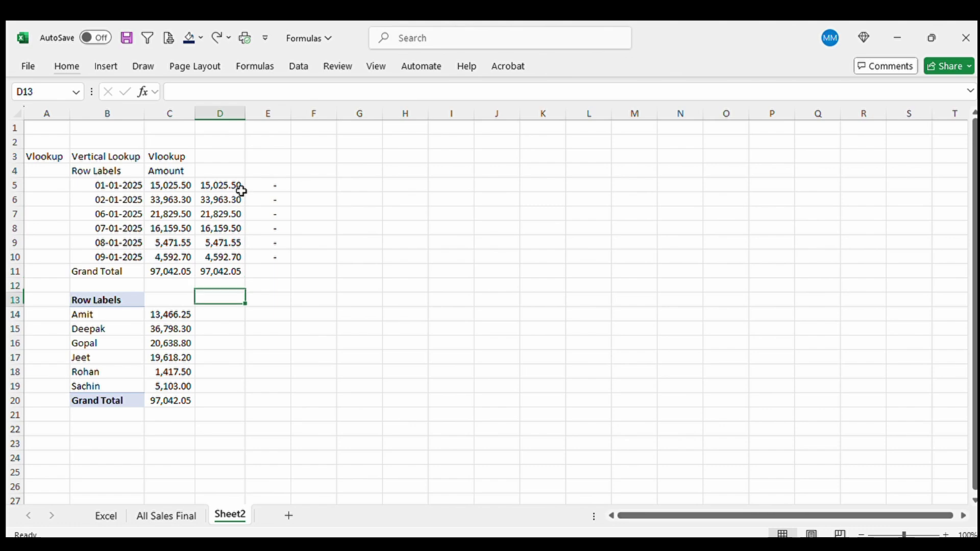
{"action": "key", "text": "Down"}
{"action": "type", "text": "=xlo"}
{"action": "key", "text": "Tab"}
{"action": "key", "text": "Left"}
{"action": "key", "text": "Left"}
{"action": "type", "text": ","}
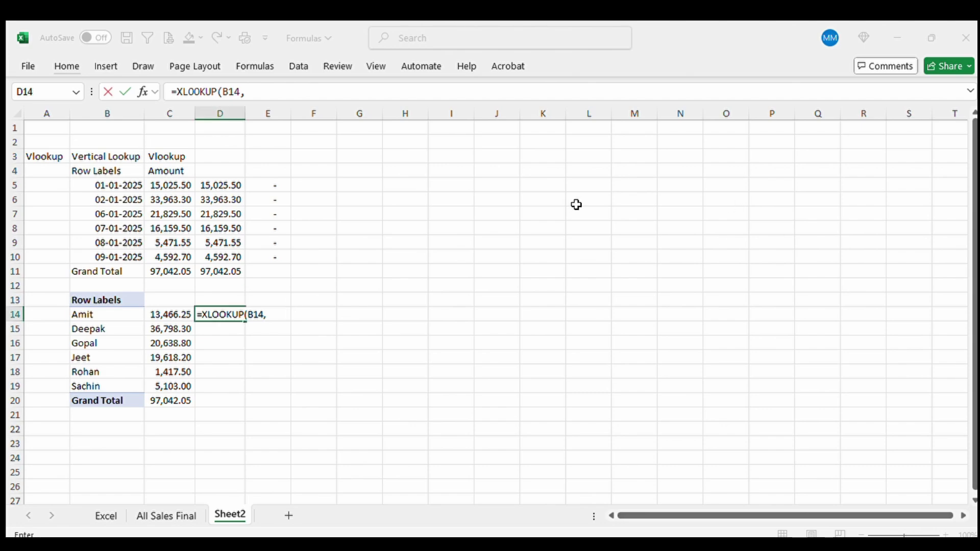
- Set the XLOOKUP lookup array to the salesman labels in 'All Sales Final'!$O$5:$O$12
{"action": "key", "text": "ctrl+Page_Up"}
{"action": "left_click", "coordinate": [883, 215]}
{"action": "key", "text": "Up"}
{"action": "key", "text": "Up"}
{"action": "key", "text": "Up"}
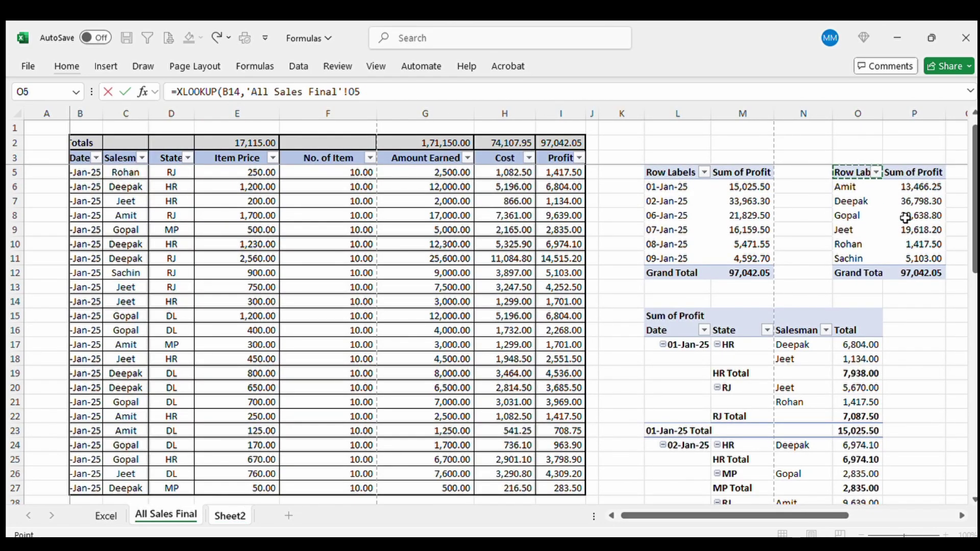
{"action": "key", "text": "ctrl+shift+Down"}
{"action": "key", "text": "F4"}
{"action": "type", "text": ","}
- Set the XLOOKUP return array to 'All Sales Final'!$P$5:$P$12 and complete the formula in D14
{"action": "left_click", "coordinate": [906, 218]}
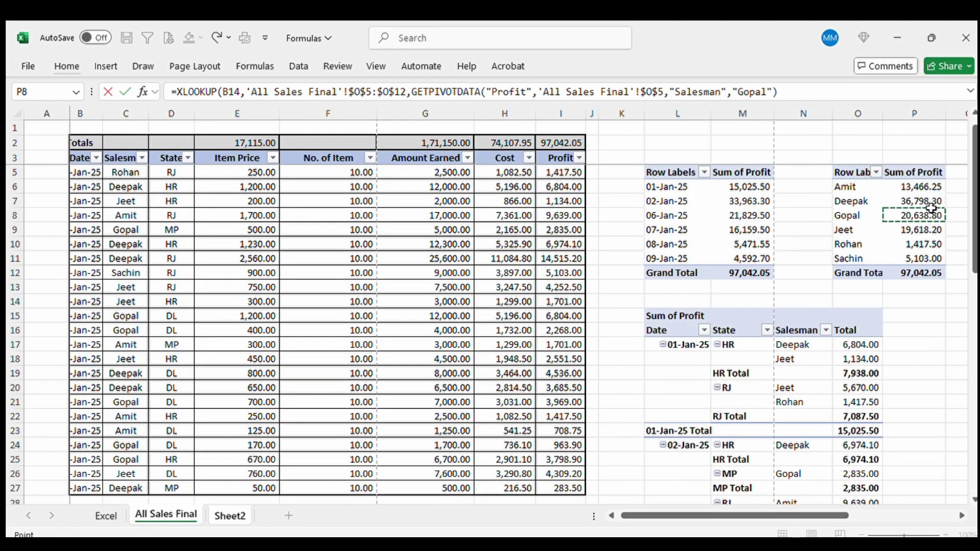
{"action": "key", "text": "Up"}
{"action": "key", "text": "Up"}
{"action": "key", "text": "Up"}
{"action": "key", "text": "ctrl+shift+Down"}
{"action": "key", "text": "F4"}
{"action": "key", "text": "Return"}
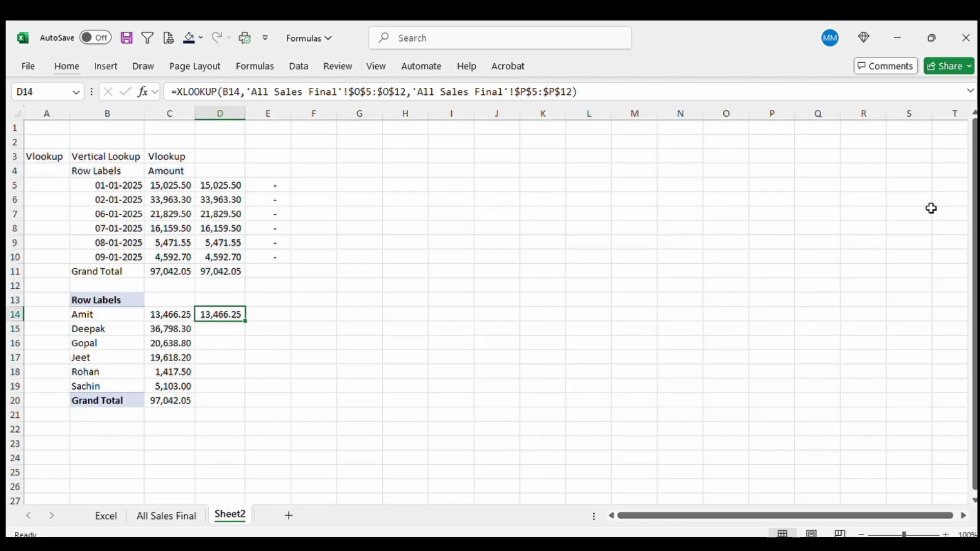
- Fill the salesman XLOOKUP formula from D14 down through D19
{"action": "key", "text": "Left"}
{"action": "key", "text": "ctrl+Down"}
{"action": "key", "text": "Right"}
{"action": "key", "text": "ctrl+shift+Up"}
{"action": "key", "text": "ctrl+d"}
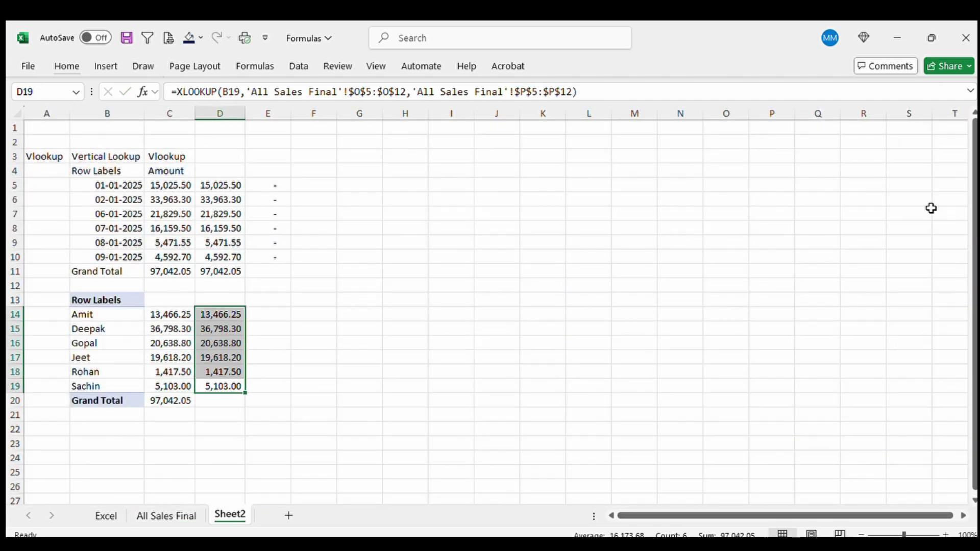
- Enter the difference formula =C14-D14 in E14 beside the first salesman's amounts
{"action": "key", "text": "Up"}
{"action": "key", "text": "Right"}
{"action": "key", "text": "Right"}
{"action": "key", "text": "Up"}
{"action": "key", "text": "Up"}
{"action": "key", "text": "Up"}
{"action": "key", "text": "Left"}
{"action": "key", "text": "Left"}
{"action": "key", "text": "Up"}
{"action": "key", "text": "Right"}
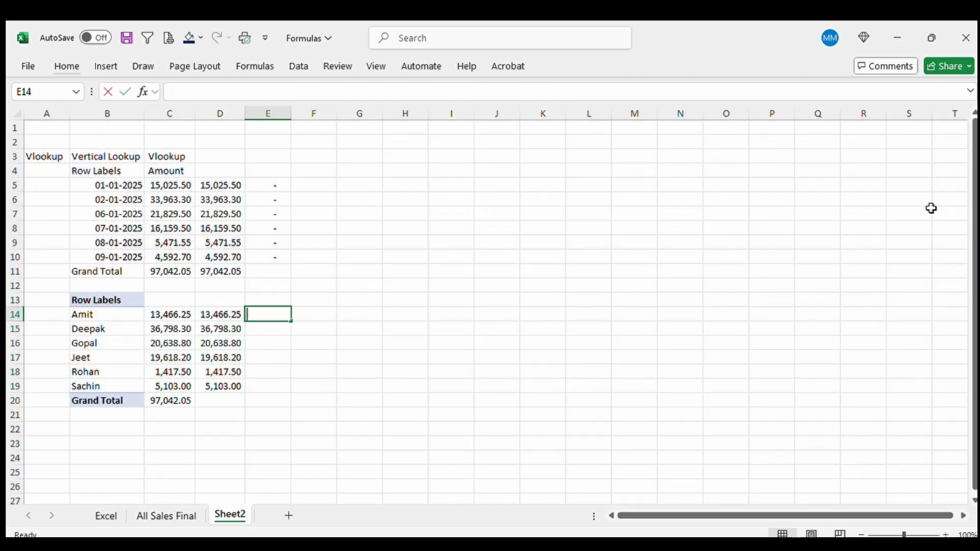
{"action": "type", "text": "="}
{"action": "key", "text": "Left"}
{"action": "key", "text": "Left"}
{"action": "type", "text": "-"}
{"action": "key", "text": "Left"}
{"action": "key", "text": "Return"}
- Fill the difference formula from E14 down through E19
{"action": "key", "text": "Left"}
{"action": "key", "text": "ctrl+Down"}
{"action": "key", "text": "Right"}
{"action": "key", "text": "ctrl+shift+Up"}
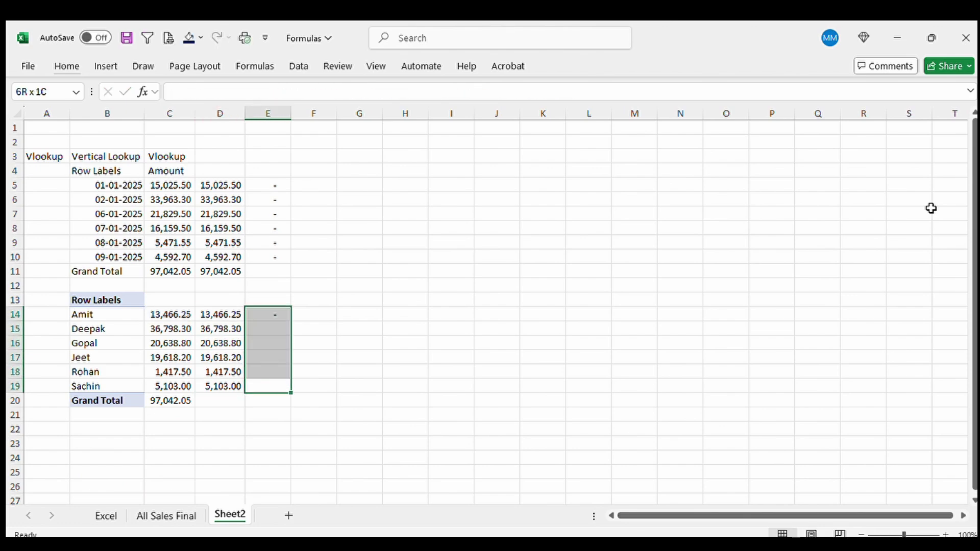
{"action": "type", "text": "d"}
{"action": "key", "text": "Escape"}
{"action": "key", "text": "ctrl+d"}
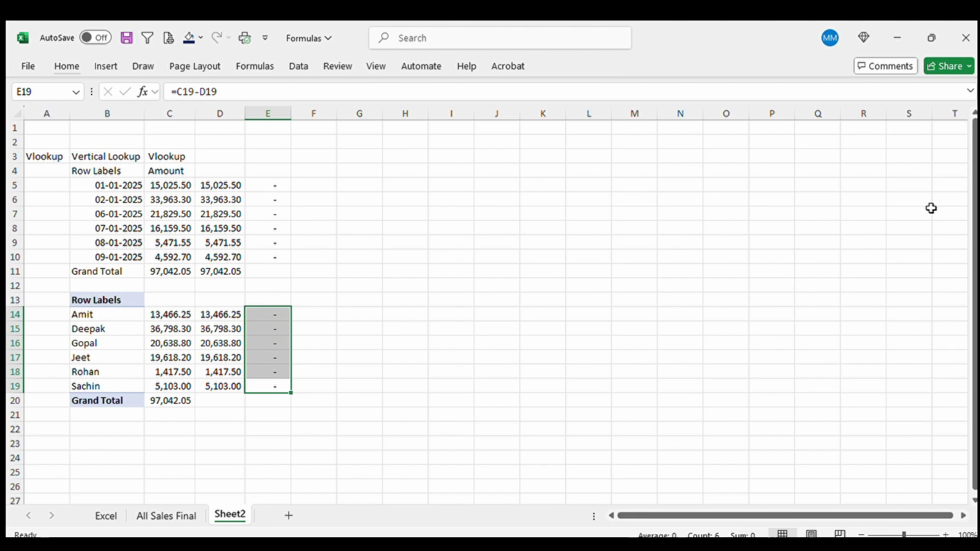
- Review the filled lookup formulas in the lower rows of the salesman table
{"action": "key", "text": "Left"}
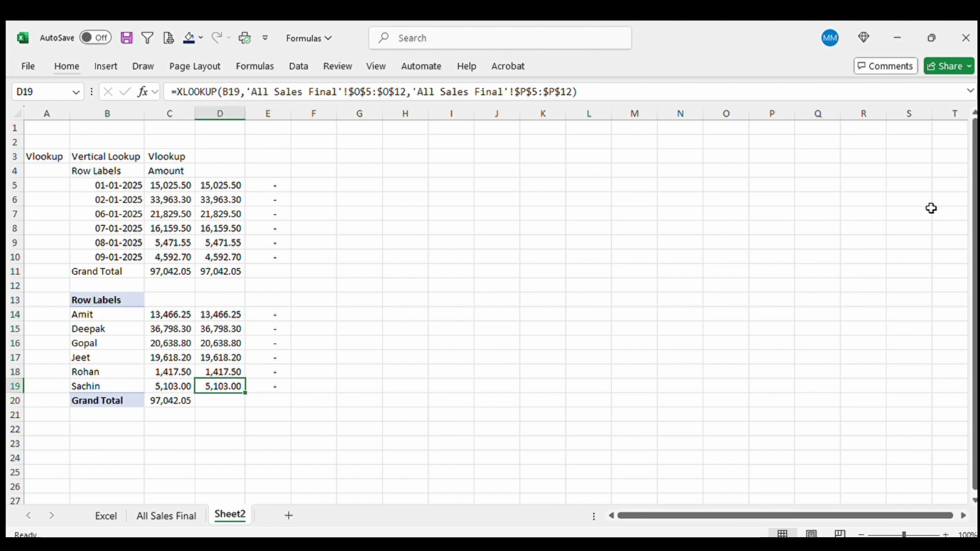
{"action": "key", "text": "Up"}
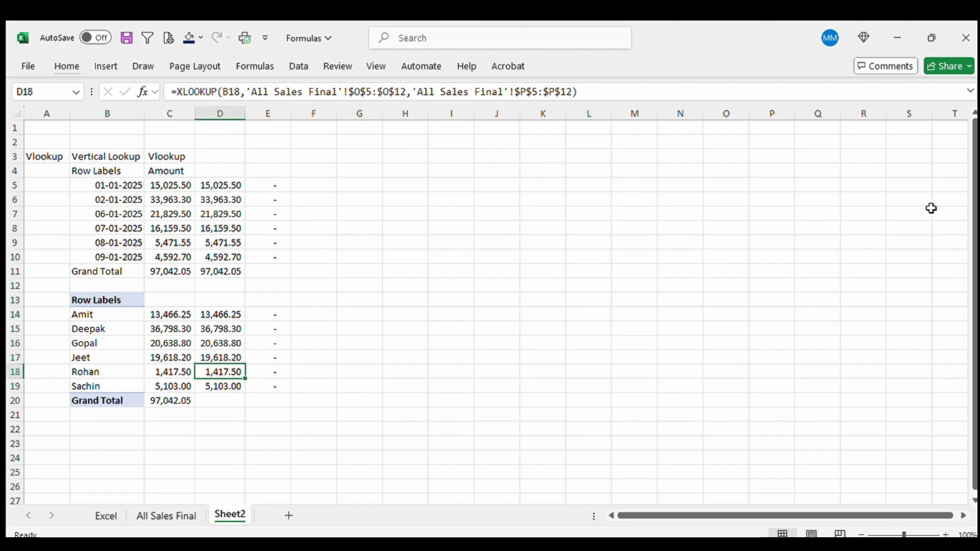
{"action": "key", "text": "Right"}
{"action": "key", "text": "Right"}
{"action": "key", "text": "Up"}
{"action": "key", "text": "Left"}
{"action": "key", "text": "Left"}
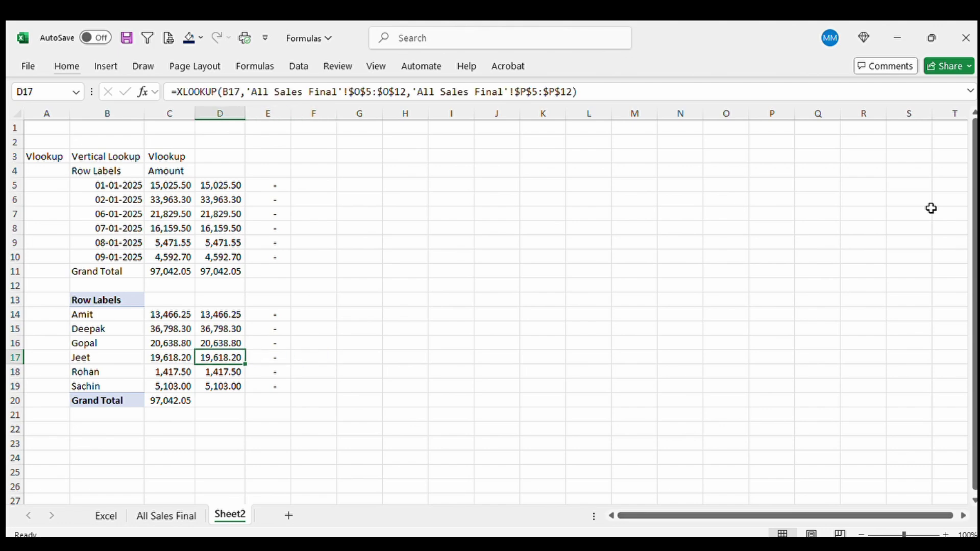
{"action": "key", "text": "Left"}
{"action": "key", "text": "Down"}
- Label the XLOOKUP column with Amount in D4 and XloopUp in D3
{"action": "key", "text": "Up"}
{"action": "key", "text": "Up"}
{"action": "key", "text": "Up"}
{"action": "key", "text": "Up"}
{"action": "key", "text": "Up"}
{"action": "key", "text": "Up"}
{"action": "key", "text": "Up"}
{"action": "key", "text": "Up"}
{"action": "key", "text": "Up"}
{"action": "key", "text": "Up"}
{"action": "key", "text": "Up"}
{"action": "key", "text": "Up"}
{"action": "key", "text": "Up"}
{"action": "key", "text": "Up"}
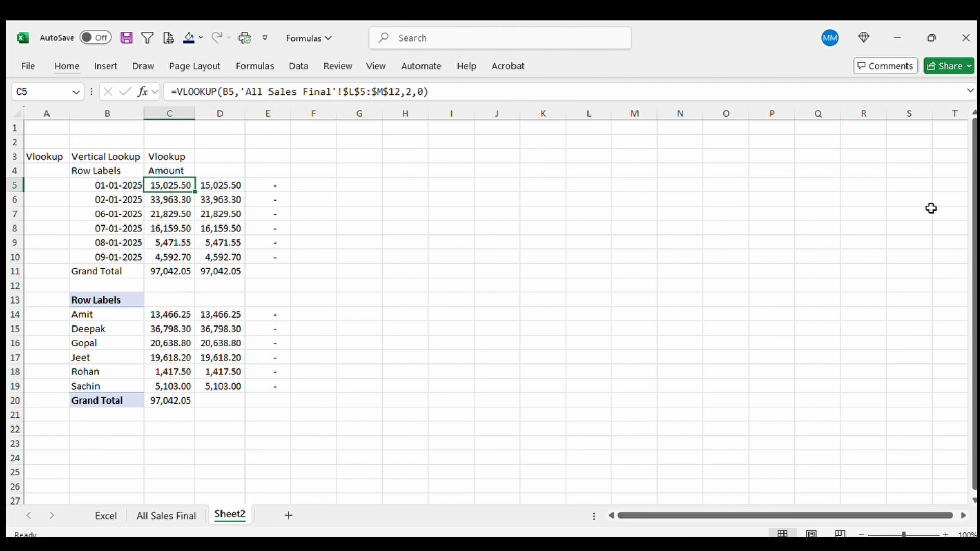
{"action": "key", "text": "Right"}
{"action": "key", "text": "Up"}
{"action": "type", "text": "Xloop"}
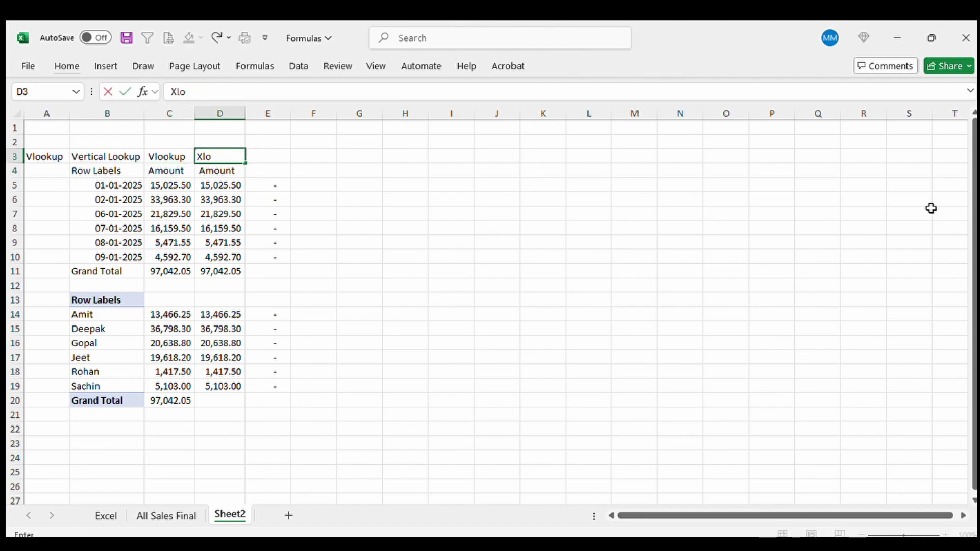
{"action": "key", "text": "Return"}
{"action": "key", "text": "Up"}
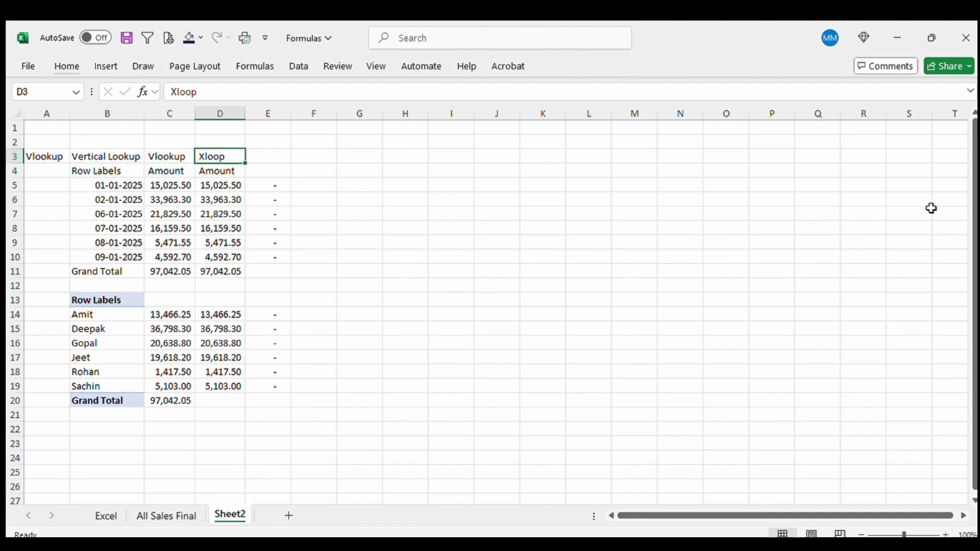
{"action": "key", "text": "F2"}
{"action": "type", "text": "Up"}
{"action": "key", "text": "Return"}
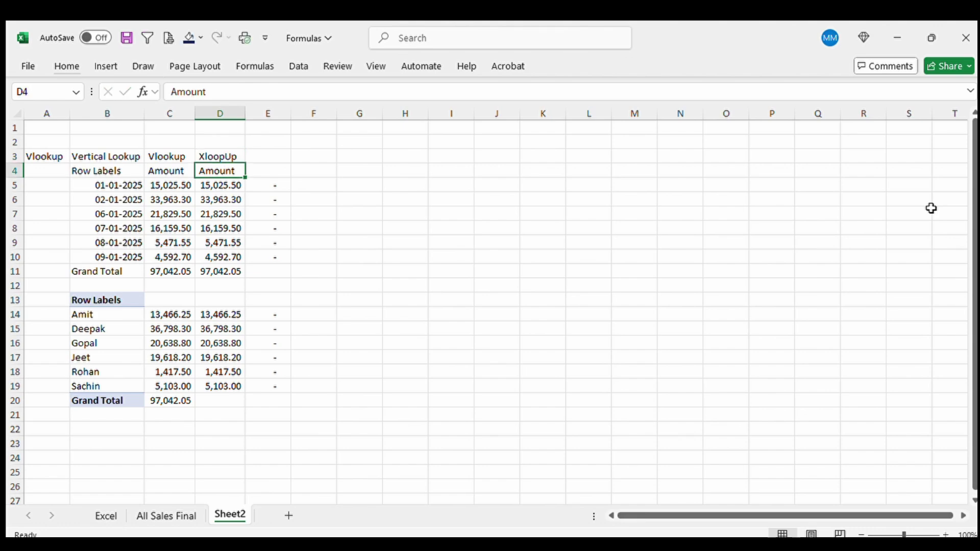
{"action": "key", "text": "Left"}
{"action": "key", "text": "Down"}
{"action": "key", "text": "Down"}
{"action": "key", "text": "Down"}
{"action": "key", "text": "Down"}
{"action": "key", "text": "Down"}
{"action": "key", "text": "Down"}
{"action": "key", "text": "Down"}
{"action": "key", "text": "Down"}
{"action": "key", "text": "Down"}
{"action": "key", "text": "Down"}
{"action": "key", "text": "Down"}
{"action": "key", "text": "Down"}
{"action": "key", "text": "Down"}
{"action": "key", "text": "Down"}
{"action": "key", "text": "Down"}
{"action": "key", "text": "Down"}
{"action": "key", "text": "Down"}
{"action": "key", "text": "Down"}
{"action": "key", "text": "Left"}
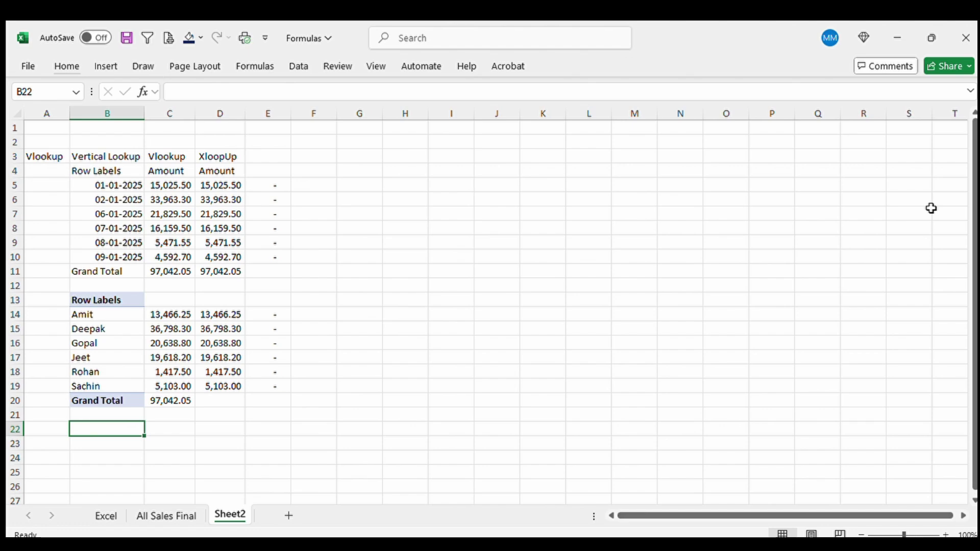
- Hide pivot table columns L through S on the All Sales Final sheet
{"action": "key", "text": "ctrl+Page_Up"}
{"action": "key", "text": "Left"}
{"action": "key", "text": "Left"}
{"action": "key", "text": "Left"}
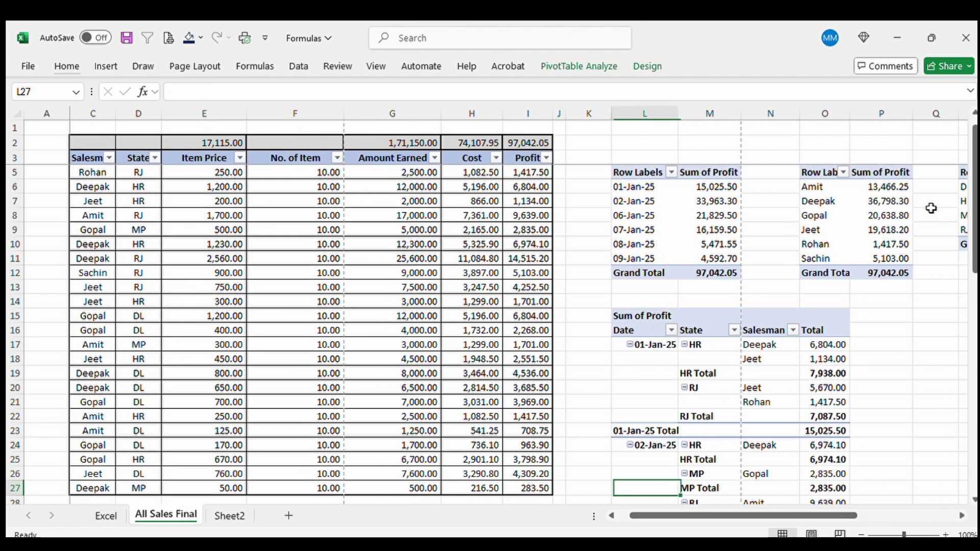
{"action": "key", "text": "ctrl+space"}
{"action": "key", "text": "shift+Right"}
{"action": "key", "text": "shift+Right"}
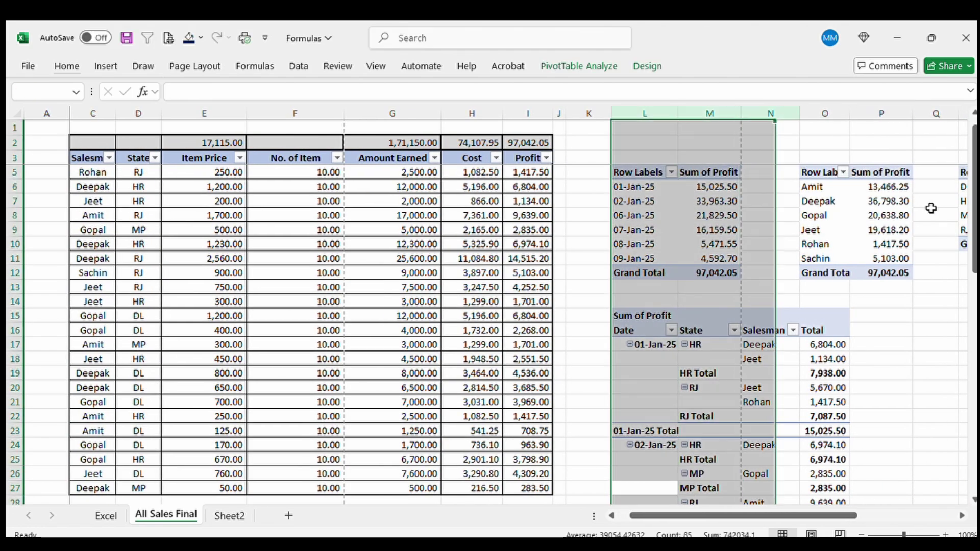
{"action": "key", "text": "shift+Right"}
{"action": "key", "text": "shift+Right"}
{"action": "key", "text": "shift+Right"}
{"action": "key", "text": "shift+Right"}
{"action": "key", "text": "shift+Right"}
{"action": "key", "text": "shift+Right"}
{"action": "key", "text": "shift+Right"}
{"action": "key", "text": "shift+Left"}
{"action": "key", "text": "shift+Left"}
{"action": "key", "text": "ctrl+0"}
{"action": "key", "text": "Left"}
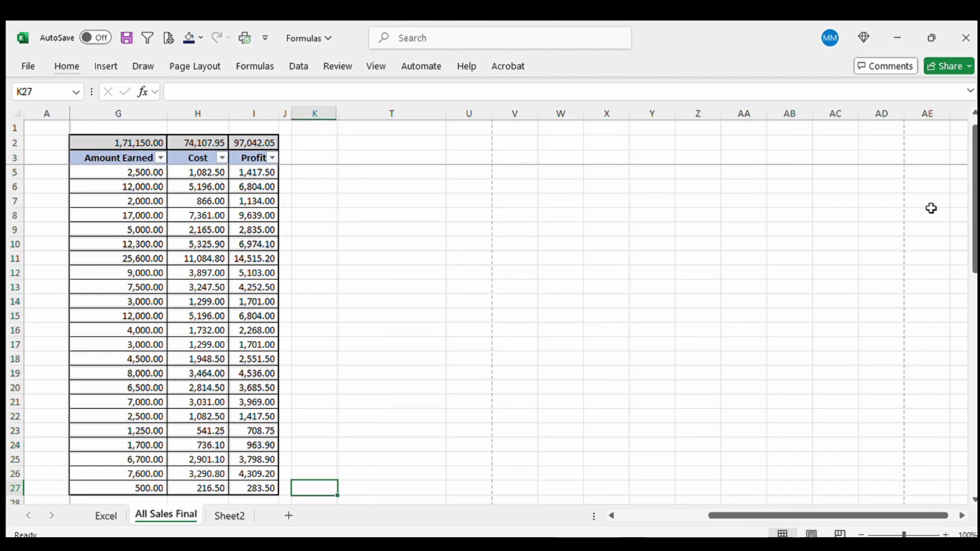
- Examine the total formulas above Item Price and Amount Earned in E2 and G2 of the sales table
{"action": "key", "text": "ctrl+Left"}
{"action": "key", "text": "ctrl+Left"}
{"action": "key", "text": "ctrl+Up"}
{"action": "key", "text": "Right"}
{"action": "key", "text": "Down"}
{"action": "key", "text": "Down"}
{"action": "key", "text": "Up"}
{"action": "key", "text": "Right"}
{"action": "key", "text": "Right"}
{"action": "key", "text": "Up"}
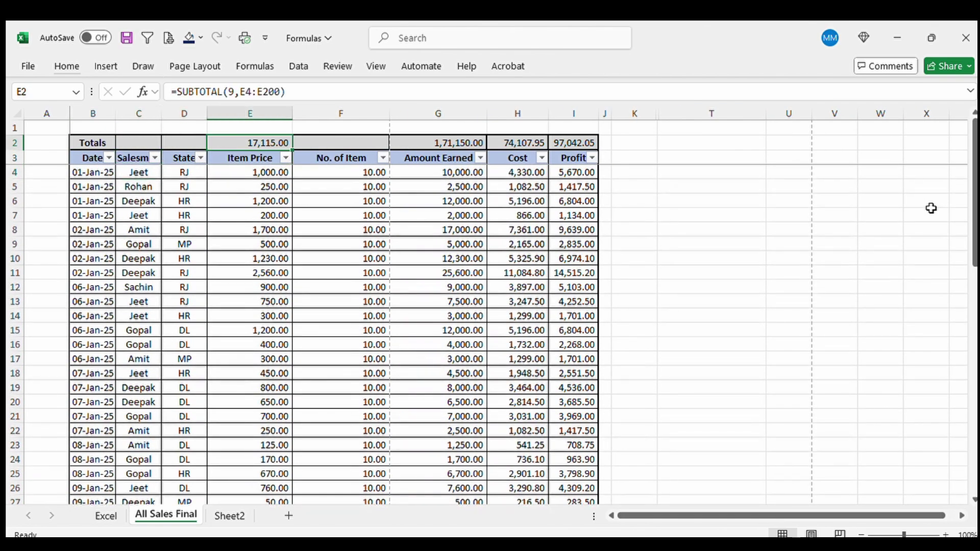
{"action": "key", "text": "F2"}
{"action": "key", "text": "Escape"}
{"action": "key", "text": "Right"}
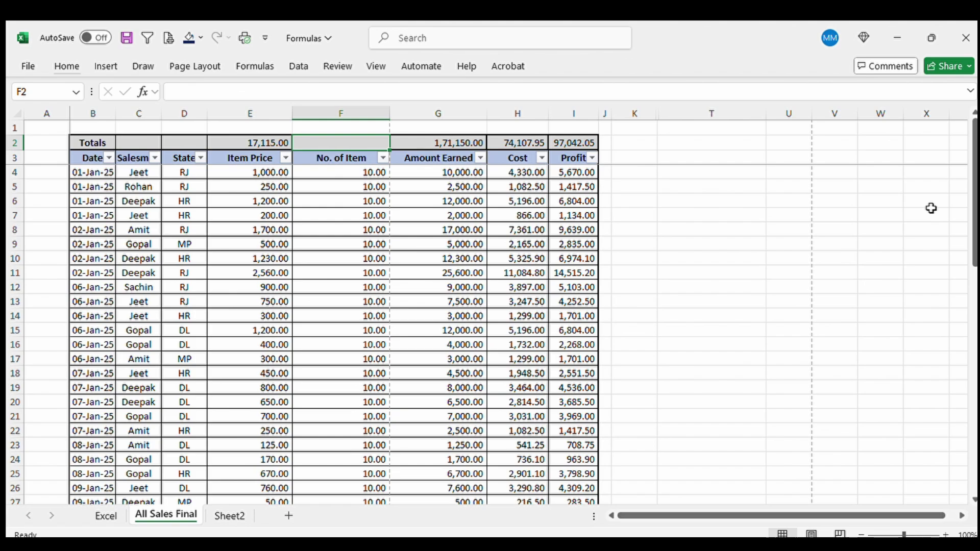
{"action": "key", "text": "Right"}
{"action": "key", "text": "F2"}
{"action": "key", "text": "Escape"}
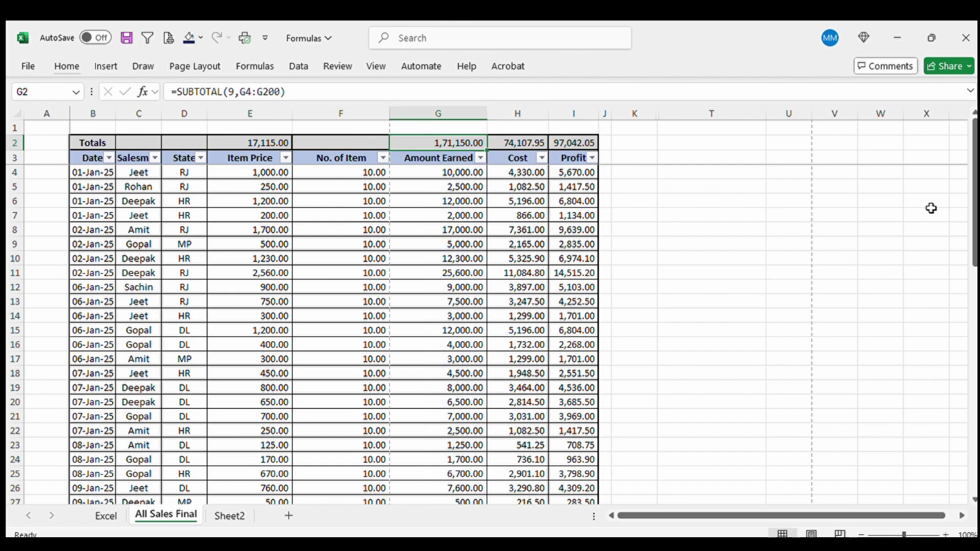
- Try a SUM of the Profit cells I3:I27 in the Cost total cell H2
{"action": "type", "text": "=sum"}
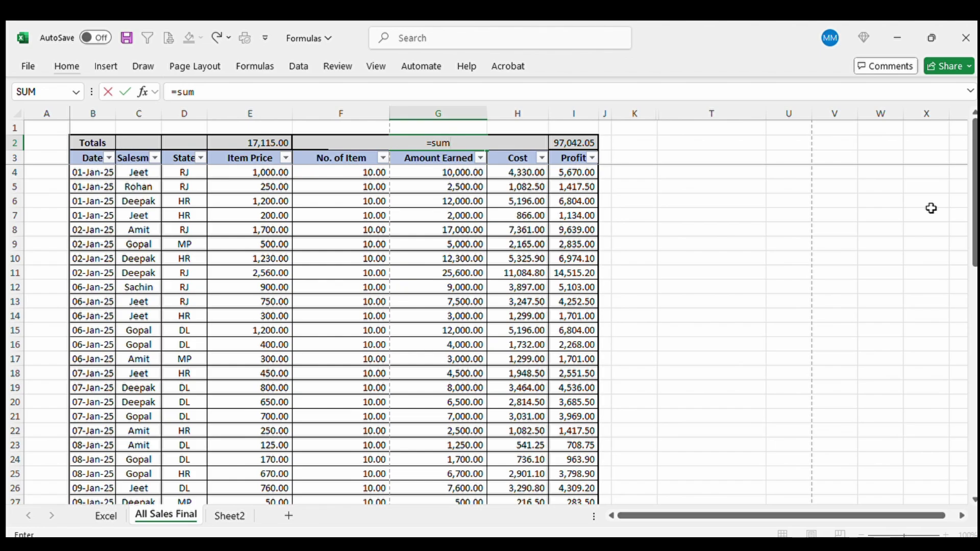
{"action": "key", "text": "Tab"}
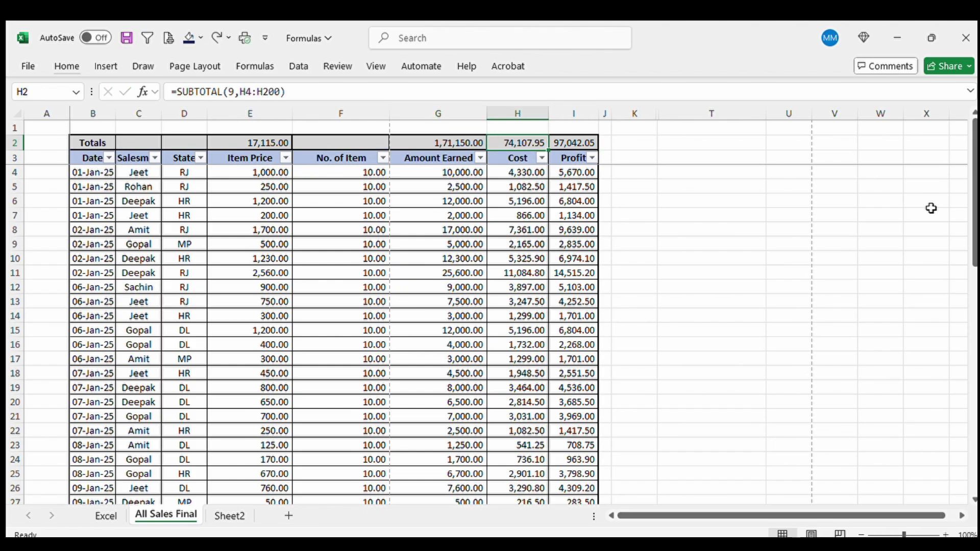
{"action": "type", "text": "=sum"}
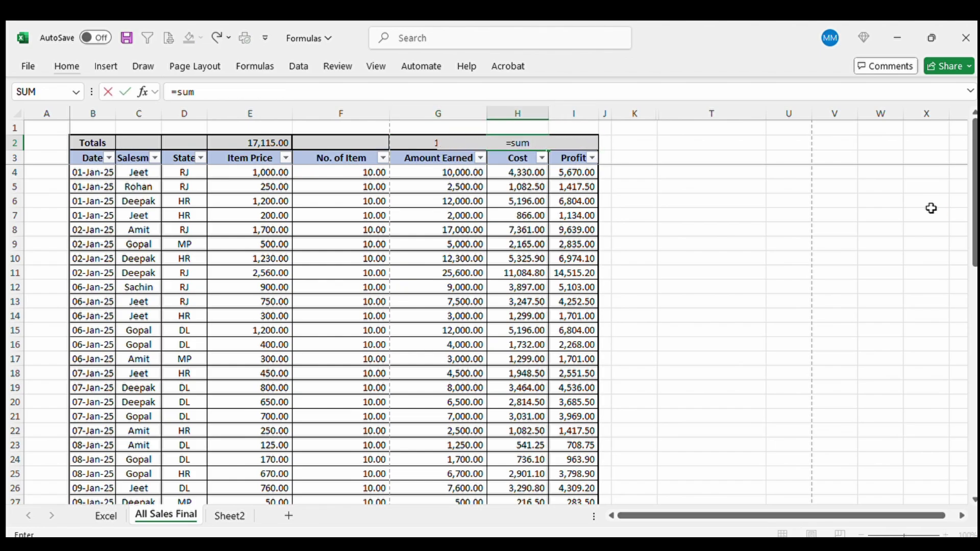
{"action": "key", "text": "Tab"}
{"action": "key", "text": "Down"}
{"action": "key", "text": "Right"}
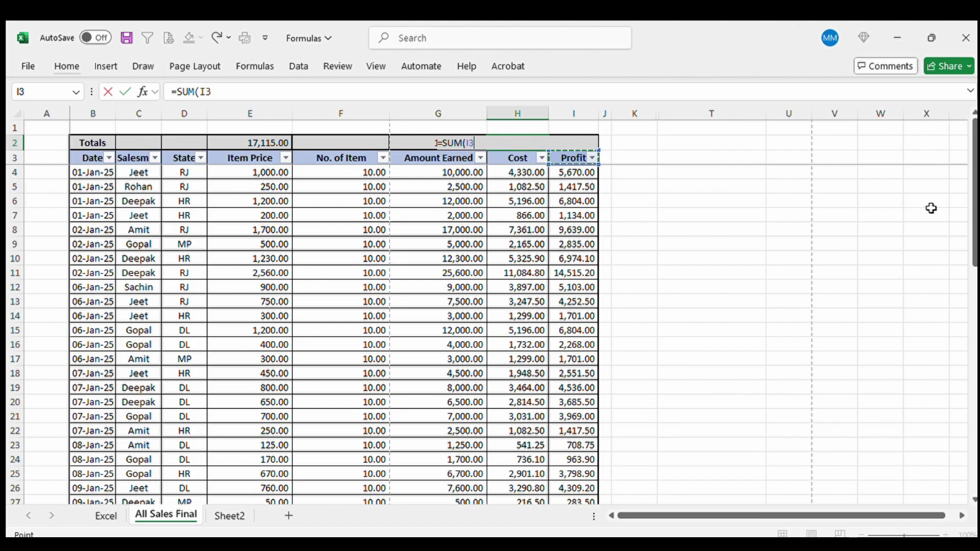
{"action": "key", "text": "ctrl+shift+Down"}
{"action": "key", "text": "Tab"}
- Copy the SUM formula from H2 into the Profit total cell I2
{"action": "key", "text": "F2"}
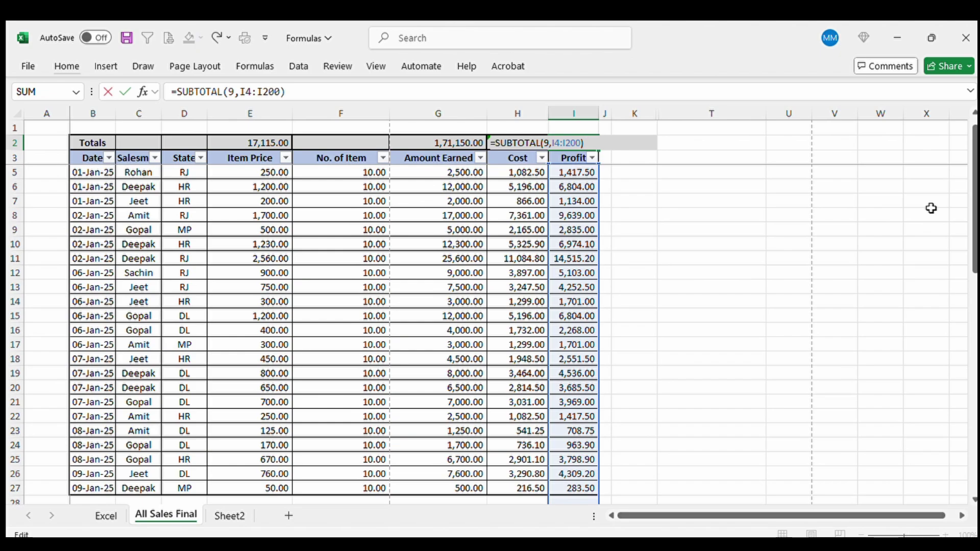
{"action": "key", "text": "Escape"}
{"action": "key", "text": "Left"}
{"action": "key", "text": "ctrl+c"}
{"action": "key", "text": "Right"}
{"action": "key", "text": "ctrl+v"}
{"action": "key", "text": "F2"}
{"action": "key", "text": "Escape"}
- Check the SUM formula in H2 and clear the Cost and Profit totals in H2 and I2
{"action": "key", "text": "Left"}
{"action": "key", "text": "Down"}
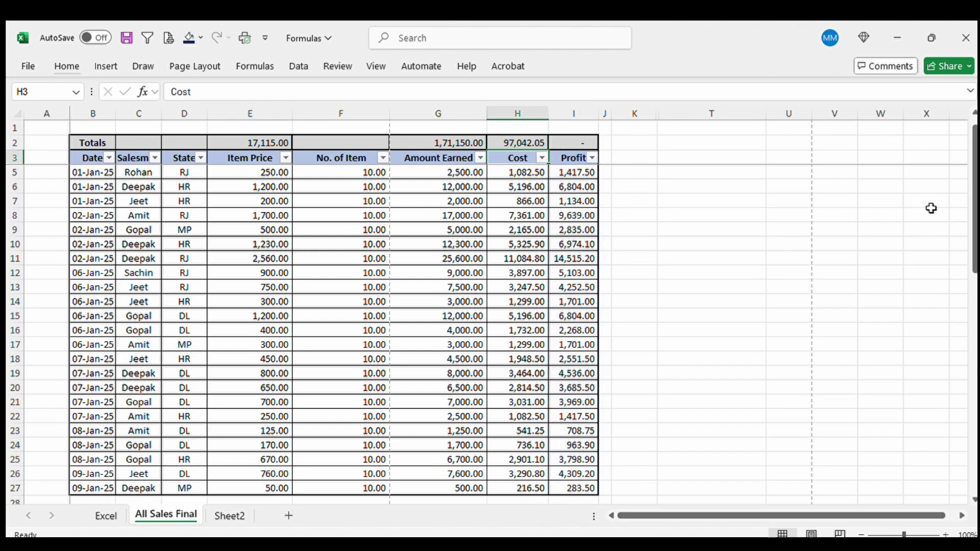
{"action": "key", "text": "Up"}
{"action": "key", "text": "F2"}
{"action": "key", "text": "Escape"}
{"action": "key", "text": "F2"}
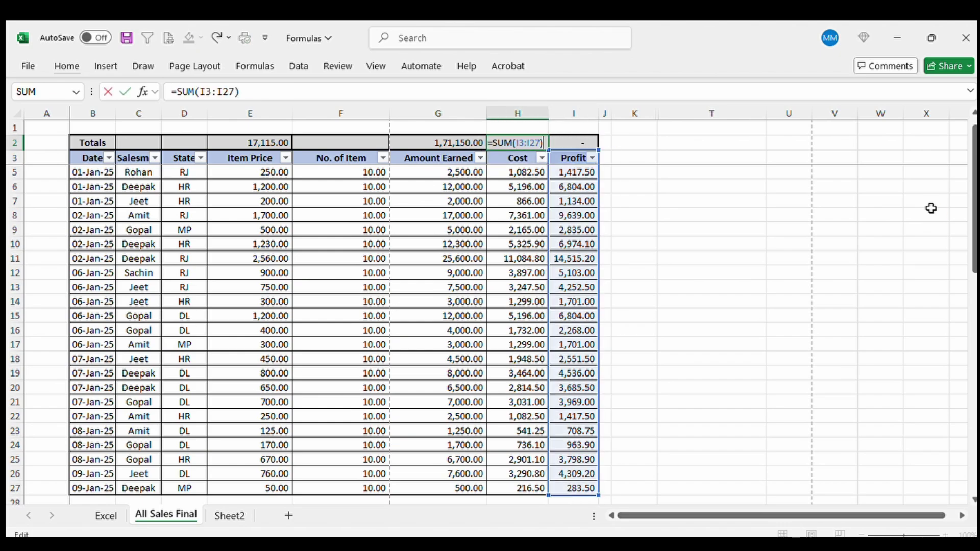
{"action": "key", "text": "Escape"}
{"action": "key", "text": "Right"}
{"action": "key", "text": "Left"}
{"action": "key", "text": "Delete"}
{"action": "key", "text": "Right"}
{"action": "key", "text": "Delete"}
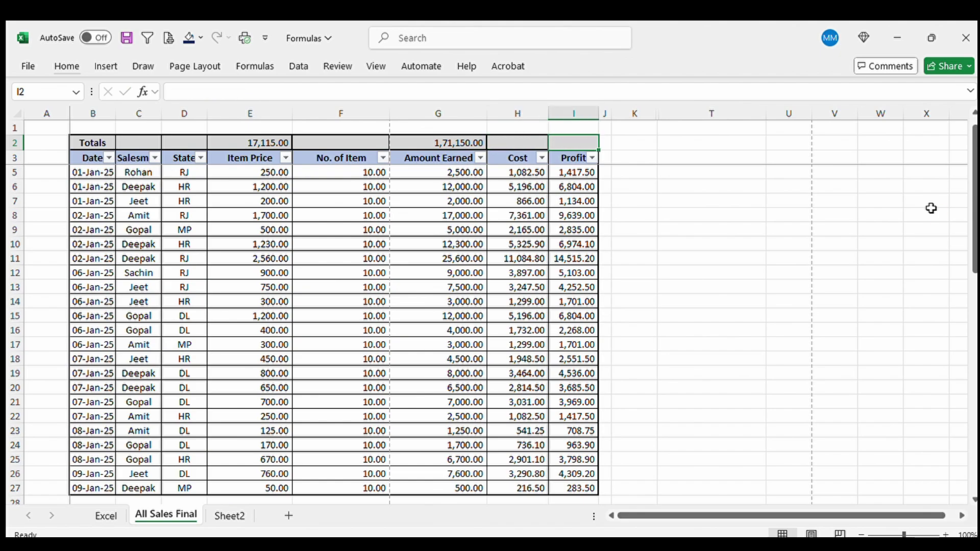
- Enter =SUM(I3:I27) as the Profit total in I2
{"action": "type", "text": "=sum"}
{"action": "key", "text": "Tab"}
{"action": "key", "text": "Down"}
{"action": "key", "text": "shift+Down"}
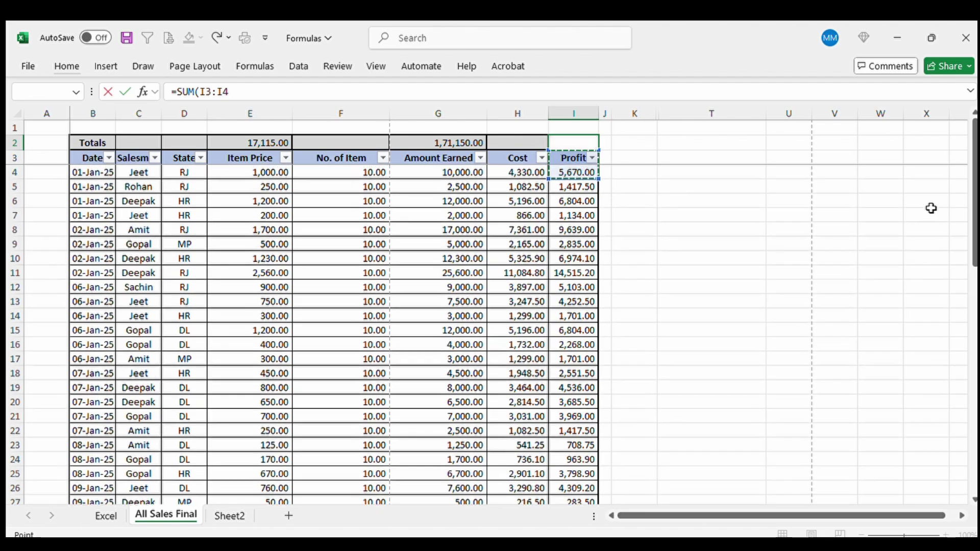
{"action": "key", "text": "shift+Down"}
{"action": "key", "text": "ctrl+shift+Down"}
{"action": "key", "text": "Return"}
{"action": "key", "text": "Up"}
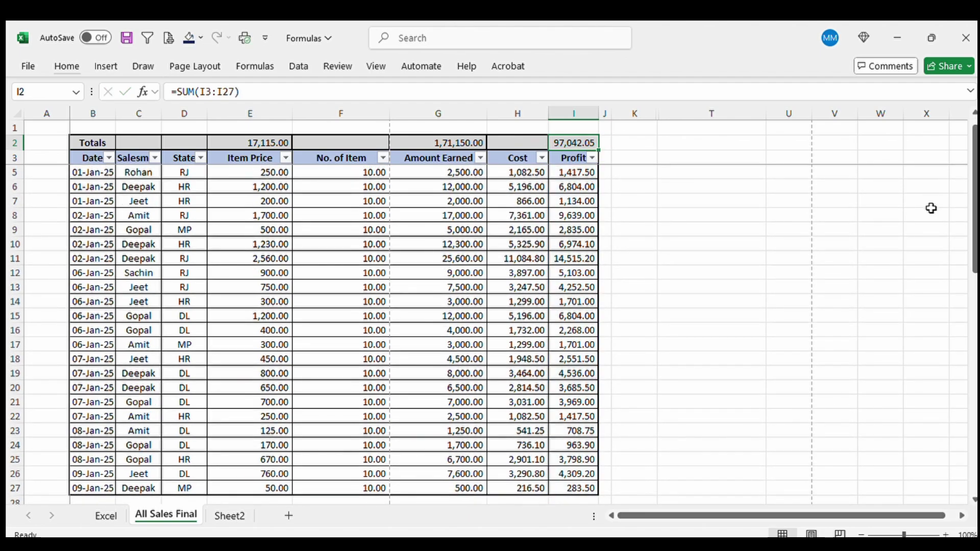
- Filter the Salesman column to show only the salesman listed in C4
{"action": "key", "text": "Down"}
{"action": "key", "text": "Left"}
{"action": "key", "text": "Left"}
{"action": "key", "text": "Left"}
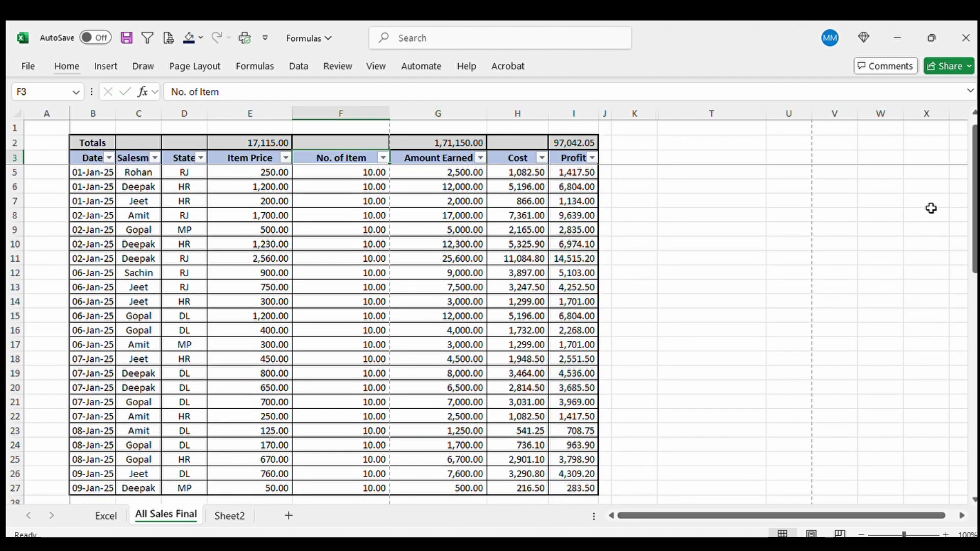
{"action": "key", "text": "Left"}
{"action": "key", "text": "Left"}
{"action": "key", "text": "Down"}
{"action": "key", "text": "Left"}
{"action": "key", "text": "Up"}
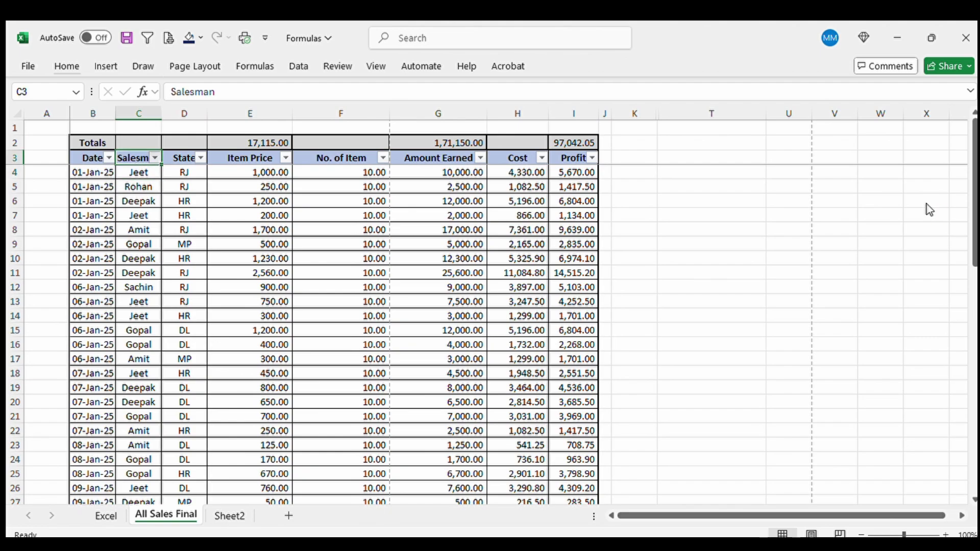
- Examine how the Profit total in I2 behaves in the filtered table compared with the other totals
{"action": "key", "text": "Right"}
{"action": "key", "text": "Right"}
{"action": "key", "text": "Right"}
{"action": "key", "text": "Right"}
{"action": "key", "text": "Right"}
{"action": "key", "text": "Right"}
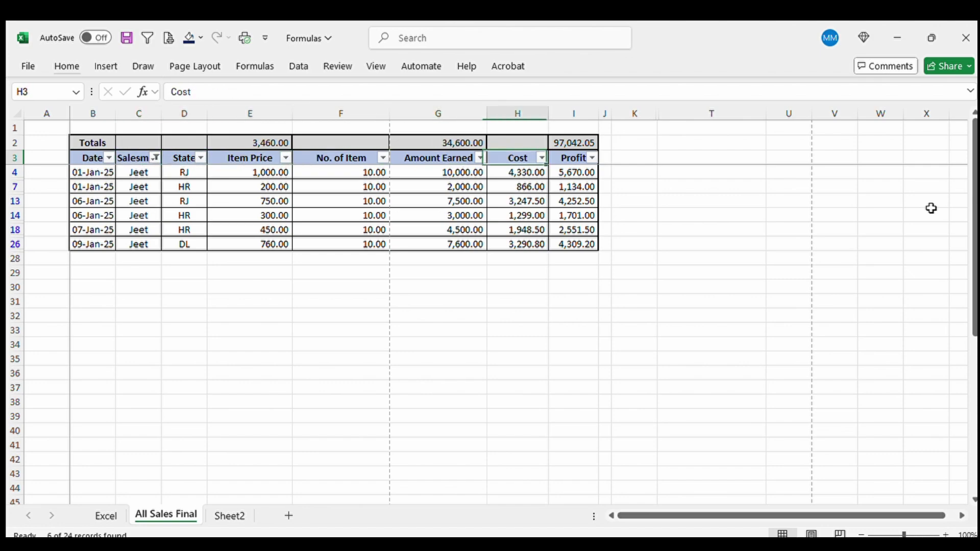
{"action": "key", "text": "Up"}
{"action": "key", "text": "F2"}
{"action": "key", "text": "Escape"}
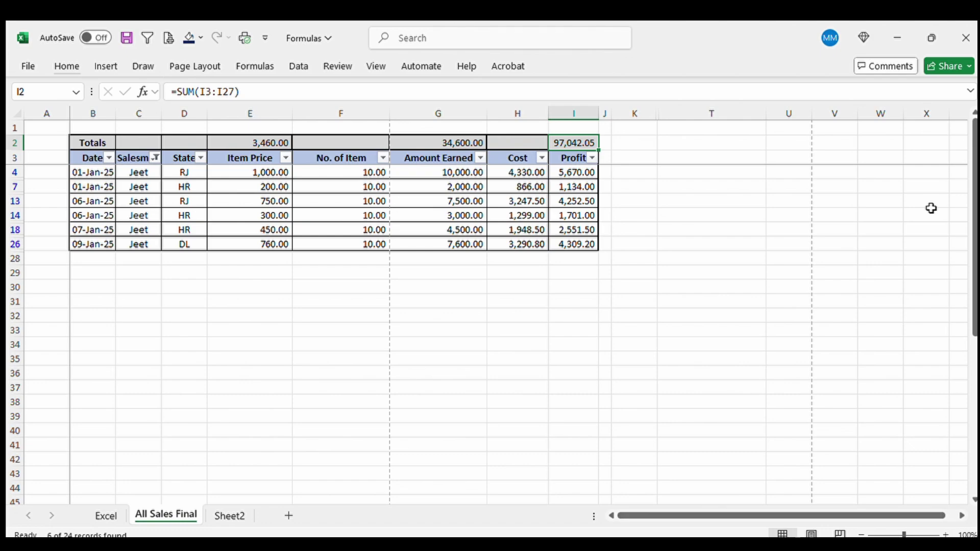
- Replace the Profit total in I2 with the formula =SUBTOTAL(9,I3:I26)
{"action": "type", "text": "=sub"}
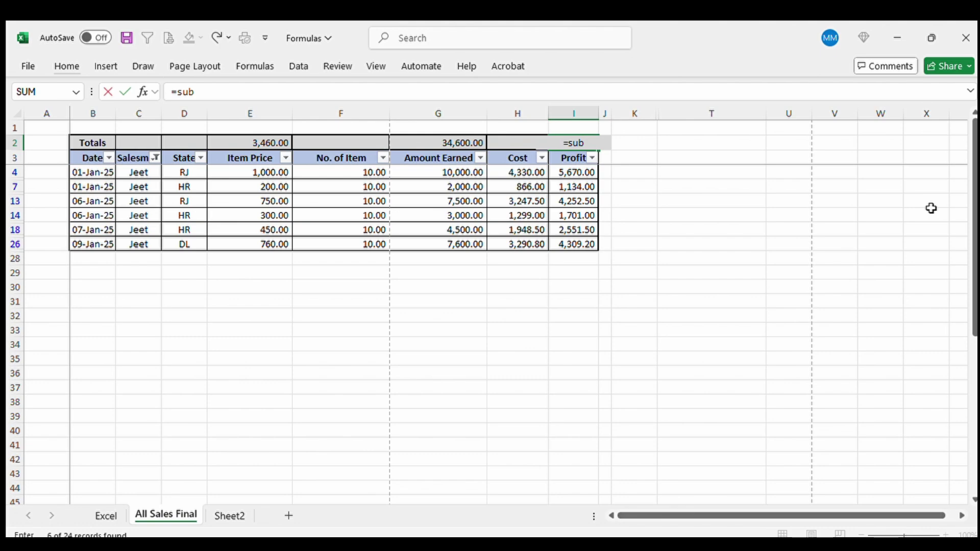
{"action": "type", "text": "t"}
{"action": "key", "text": "Tab"}
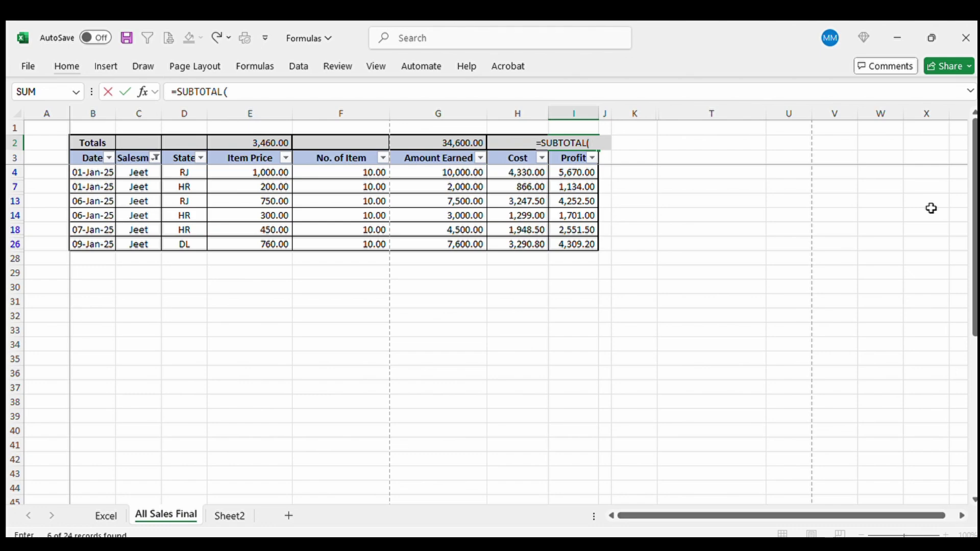
{"action": "key", "text": "Down"}
{"action": "type", "text": "9,"}
{"action": "key", "text": "Down"}
{"action": "key", "text": "ctrl+shift+Down"}
{"action": "key", "text": "ctrl+Return"}
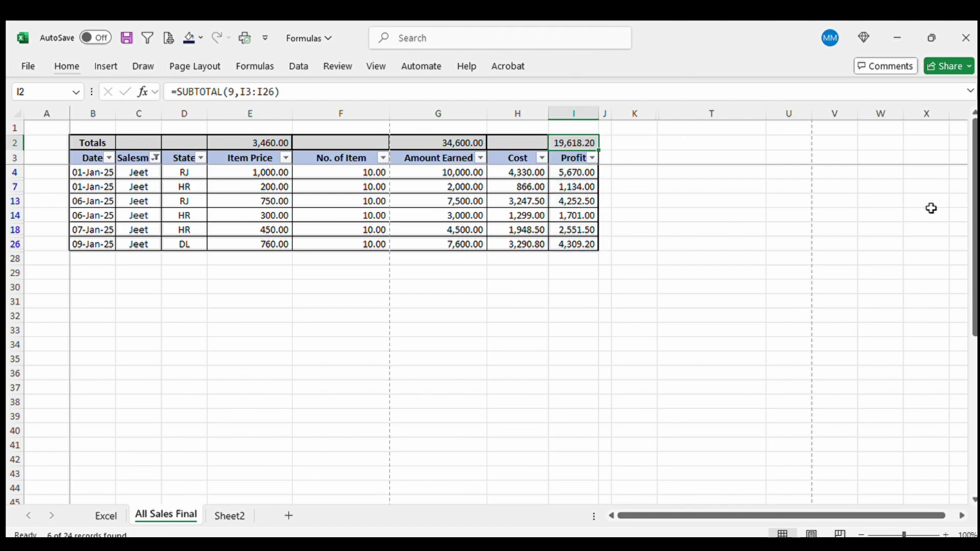
- Unhide the pivot table columns between K and T on the All Sales Final sheet
{"action": "key", "text": "Right"}
{"action": "key", "text": "Right"}
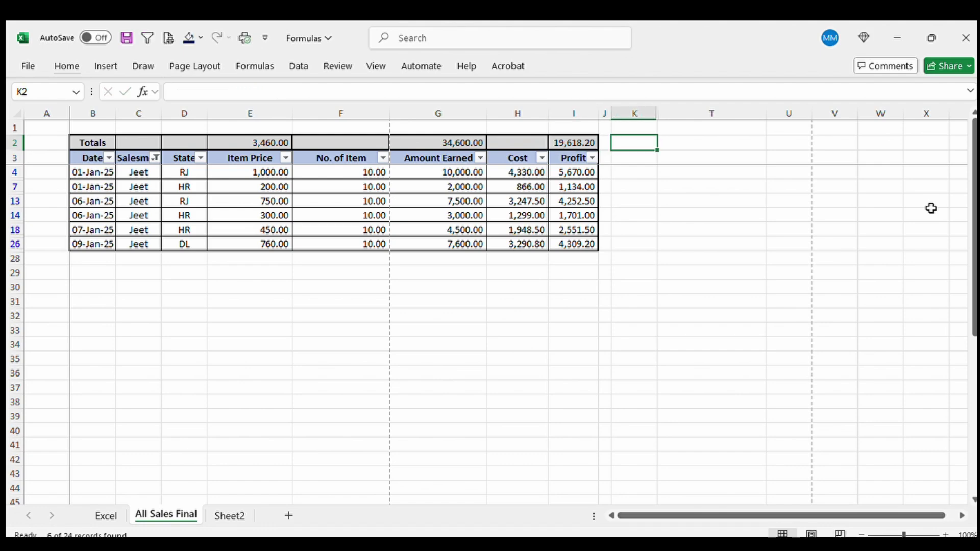
{"action": "key", "text": "ctrl+space"}
{"action": "key", "text": "shift+Right"}
{"action": "key", "text": "h"}
{"action": "key", "text": "o"}
{"action": "key", "text": "u"}
{"action": "key", "text": "l"}
{"action": "key", "text": "Right"}
{"action": "key", "text": "Right"}
{"action": "key", "text": "Right"}
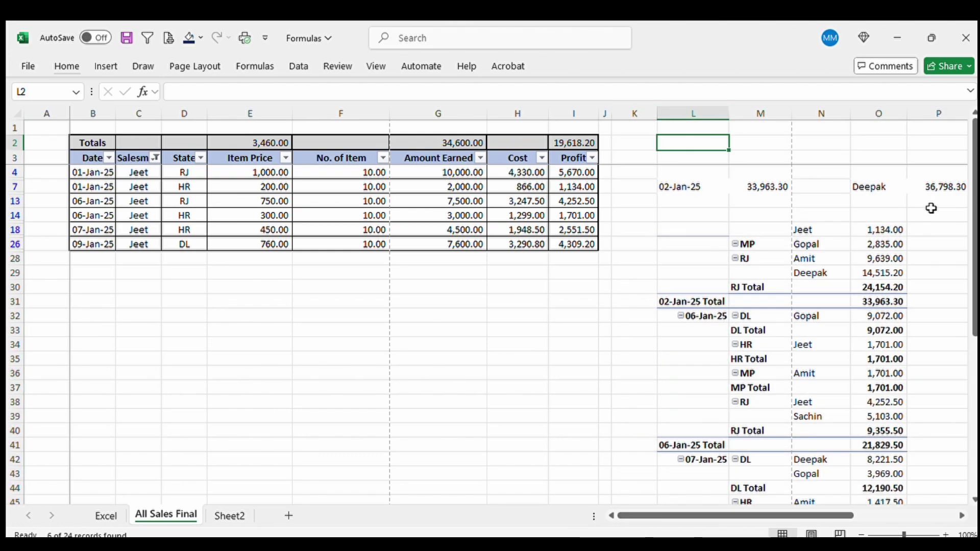
{"action": "key", "text": "Left"}
{"action": "key", "text": "Down"}
{"action": "key", "text": "Down"}
{"action": "key", "text": "Down"}
{"action": "key", "text": "Down"}
{"action": "key", "text": "Up"}
{"action": "key", "text": "Up"}
{"action": "key", "text": "Up"}
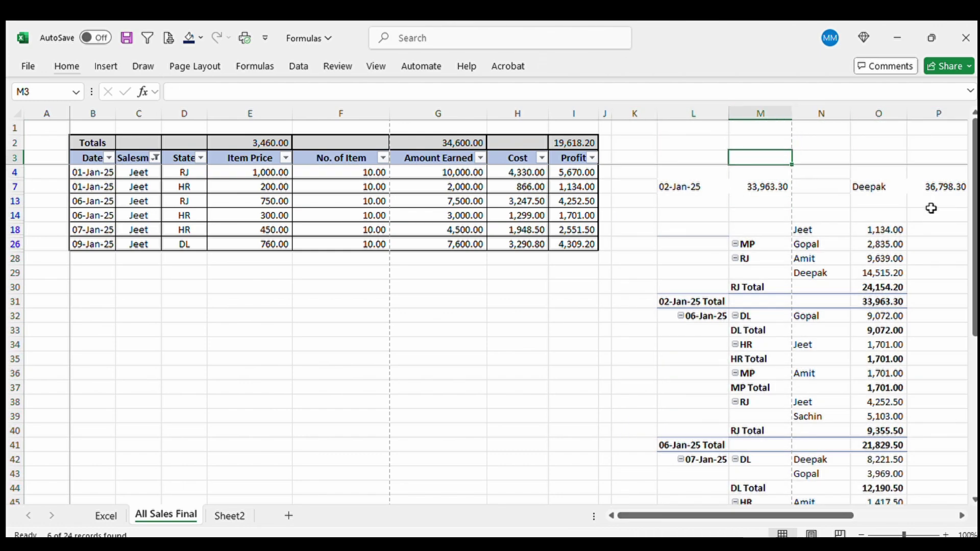
{"action": "key", "text": "Left"}
{"action": "key", "text": "Left"}
{"action": "key", "text": "Down"}
{"action": "key", "text": "Down"}
{"action": "key", "text": "Right"}
{"action": "key", "text": "Right"}
{"action": "key", "text": "Right"}
{"action": "key", "text": "Right"}
- Examine the XLOOKUP amount in D17 on Sheet2 against the filtered salesman's profit total
{"action": "key", "text": "ctrl+Page_Down"}
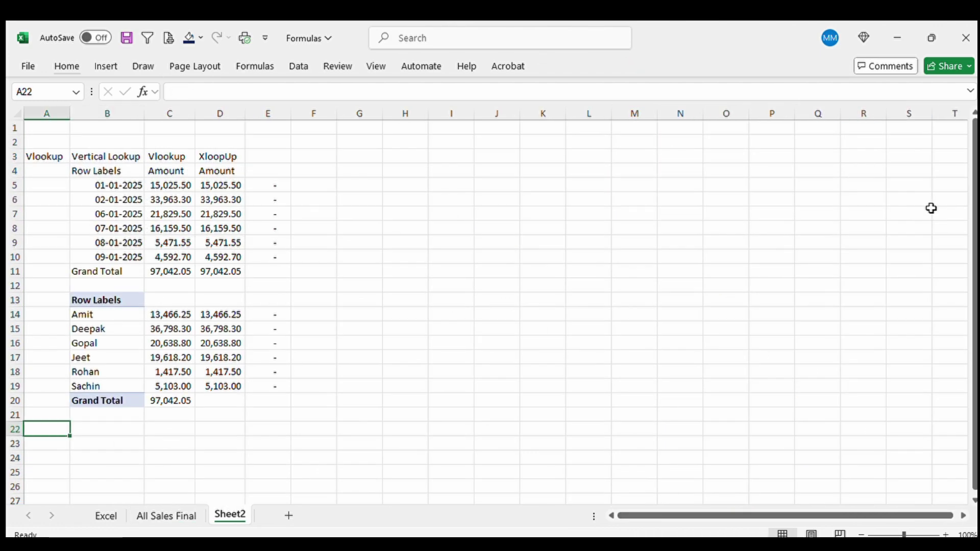
{"action": "key", "text": "Up"}
{"action": "key", "text": "Up"}
{"action": "key", "text": "Right"}
{"action": "key", "text": "Right"}
{"action": "key", "text": "Up"}
{"action": "key", "text": "Up"}
{"action": "key", "text": "Right"}
{"action": "key", "text": "Up"}
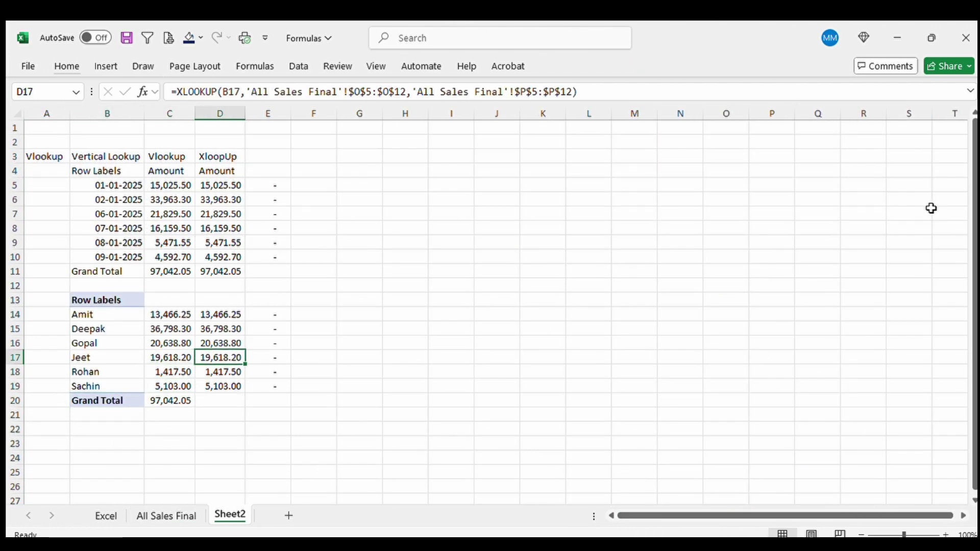
- Examine the Amount Earned subtotal formula in G2 of the filtered sales table on All Sales Final
{"action": "key", "text": "ctrl+Page_Up"}
{"action": "key", "text": "Left"}
{"action": "key", "text": "Left"}
{"action": "key", "text": "Left"}
{"action": "key", "text": "Left"}
{"action": "key", "text": "Left"}
{"action": "key", "text": "Up"}
{"action": "key", "text": "Up"}
{"action": "key", "text": "Left"}
{"action": "key", "text": "Left"}
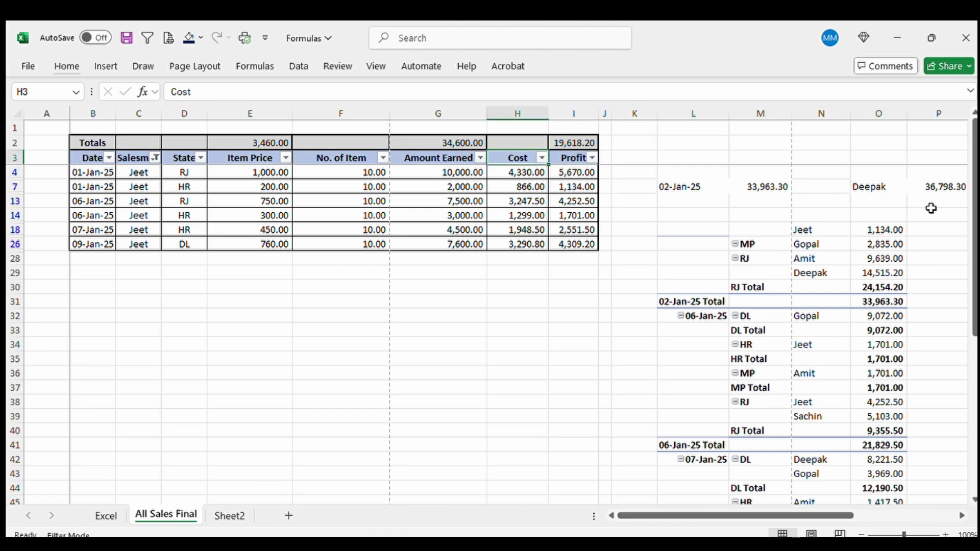
{"action": "key", "text": "Up"}
{"action": "key", "text": "Left"}
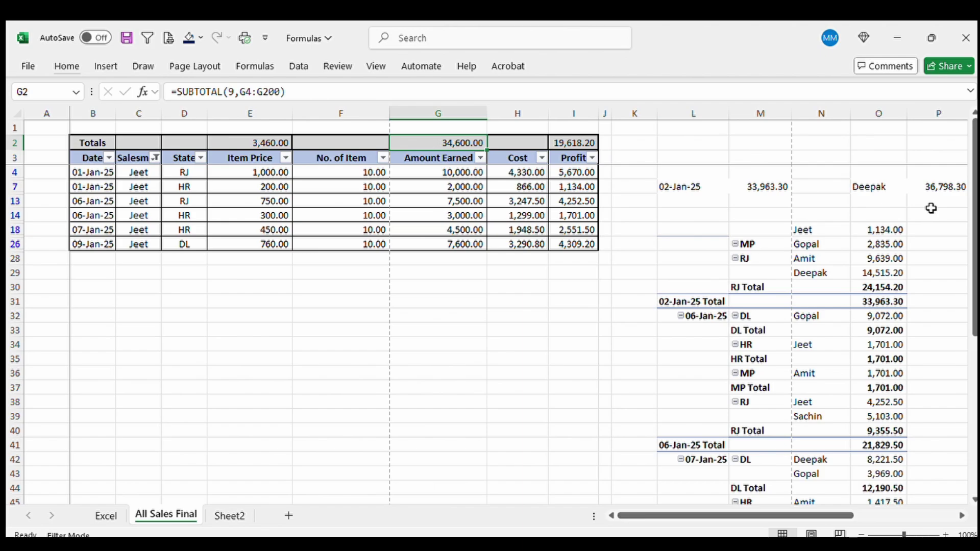
- Enter the label Subtotal in L2 of the All Sales Final sheet
{"action": "left_click", "coordinate": [660, 143]}
{"action": "type", "text": "Subtotal"}
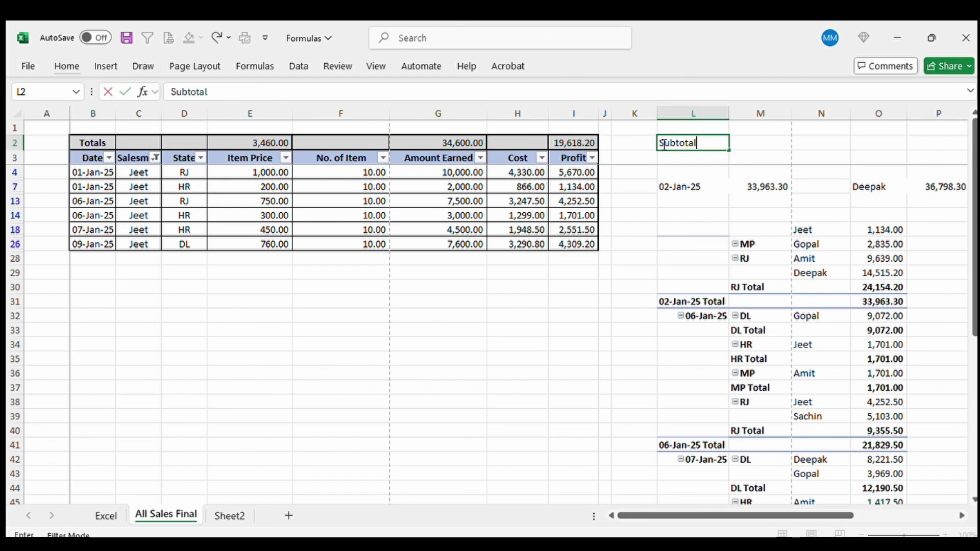
{"action": "key", "text": "Return"}
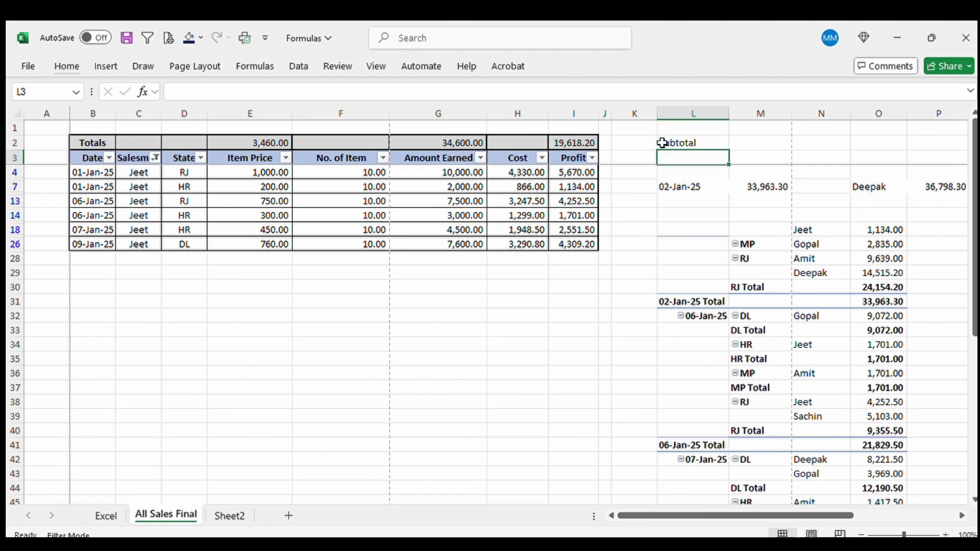
- Insert two blank columns on Sheet2 between the row labels and the Vlookup amounts
{"action": "key", "text": "ctrl+Page_Down"}
{"action": "key", "text": "Up"}
{"action": "key", "text": "Up"}
{"action": "key", "text": "Up"}
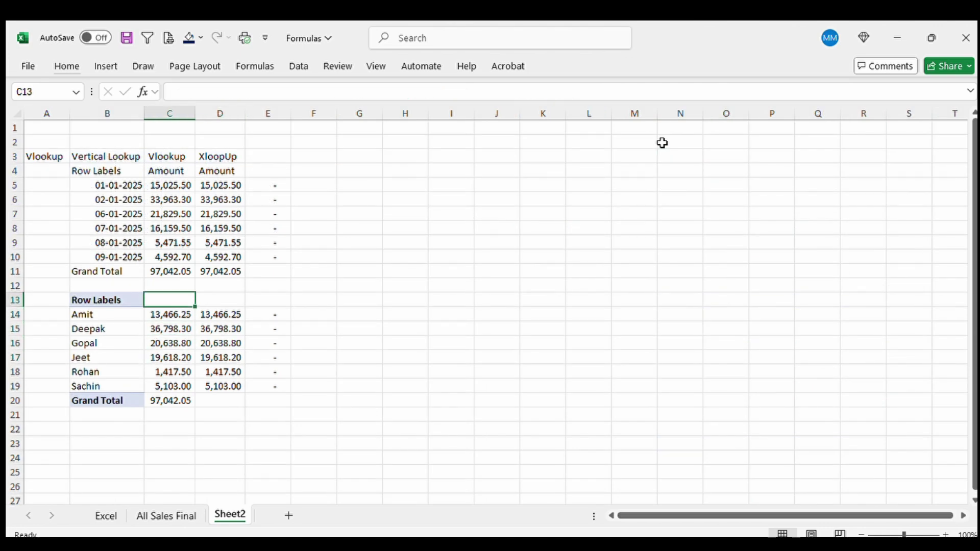
{"action": "key", "text": "ctrl+space"}
{"action": "key", "text": "ctrl+shift+plus"}
{"action": "key", "text": "Left"}
{"action": "key", "text": "Up"}
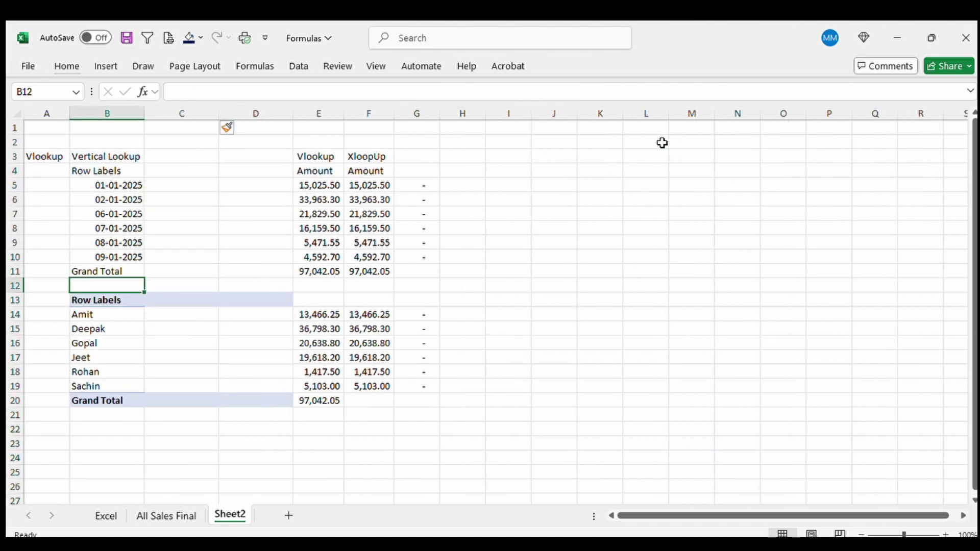
- Examine the VLOOKUP formula in E5 on Sheet2
{"action": "key", "text": "Right"}
{"action": "key", "text": "Up"}
{"action": "key", "text": "Up"}
{"action": "key", "text": "Right"}
{"action": "key", "text": "Right"}
{"action": "key", "text": "Up"}
{"action": "key", "text": "Up"}
{"action": "key", "text": "Up"}
{"action": "key", "text": "Up"}
{"action": "key", "text": "Up"}
{"action": "key", "text": "F2"}
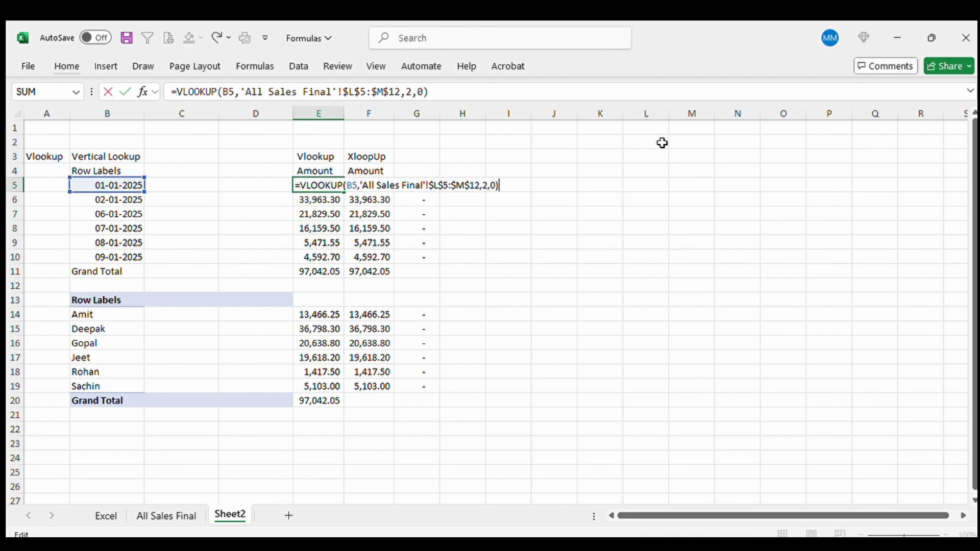
{"action": "key", "text": "Escape"}
{"action": "key", "text": "Right"}
{"action": "key", "text": "Left"}
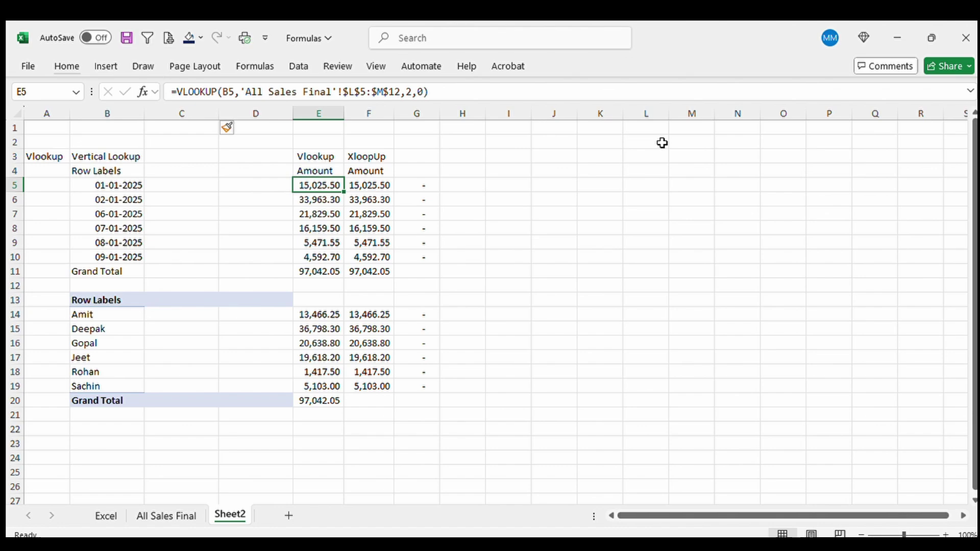
{"action": "key", "text": "Left"}
{"action": "key", "text": "Left"}
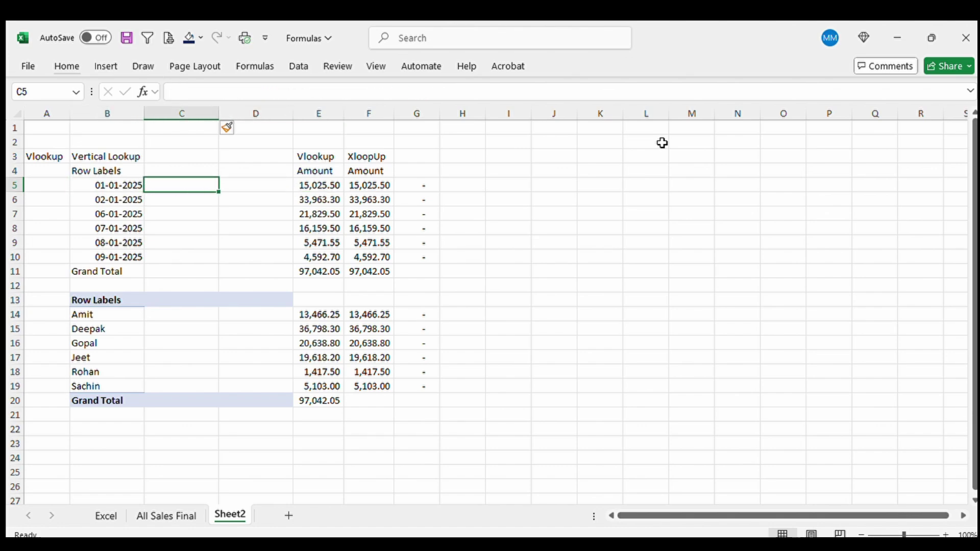
- Hide columns L to T on the All Sales Final sheet
{"action": "key", "text": "ctrl+Page_Up"}
{"action": "key", "text": "Down"}
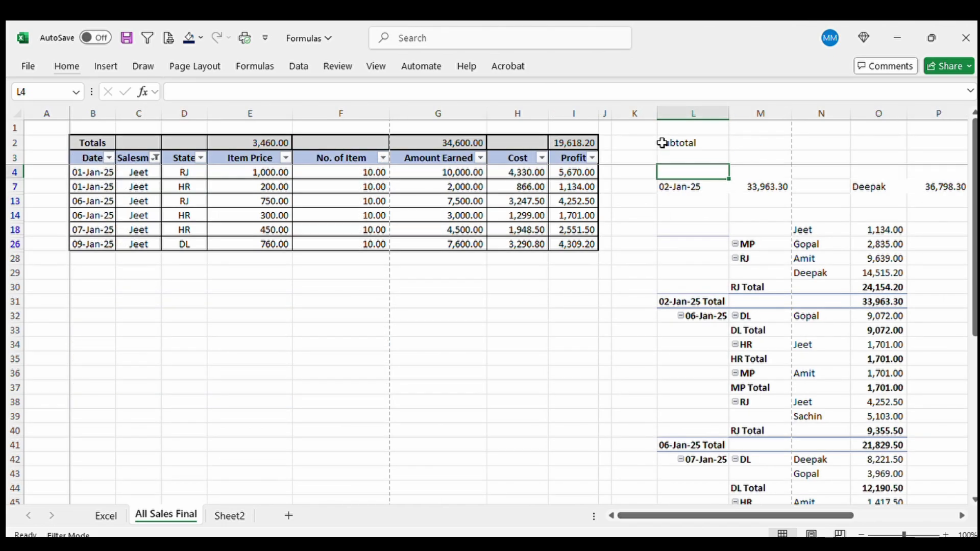
{"action": "key", "text": "ctrl+space"}
{"action": "key", "text": "shift+Right"}
{"action": "key", "text": "shift+Right"}
{"action": "key", "text": "shift+Right"}
{"action": "key", "text": "shift+Right"}
{"action": "key", "text": "shift+Right"}
{"action": "key", "text": "shift+Right"}
{"action": "key", "text": "shift+Right"}
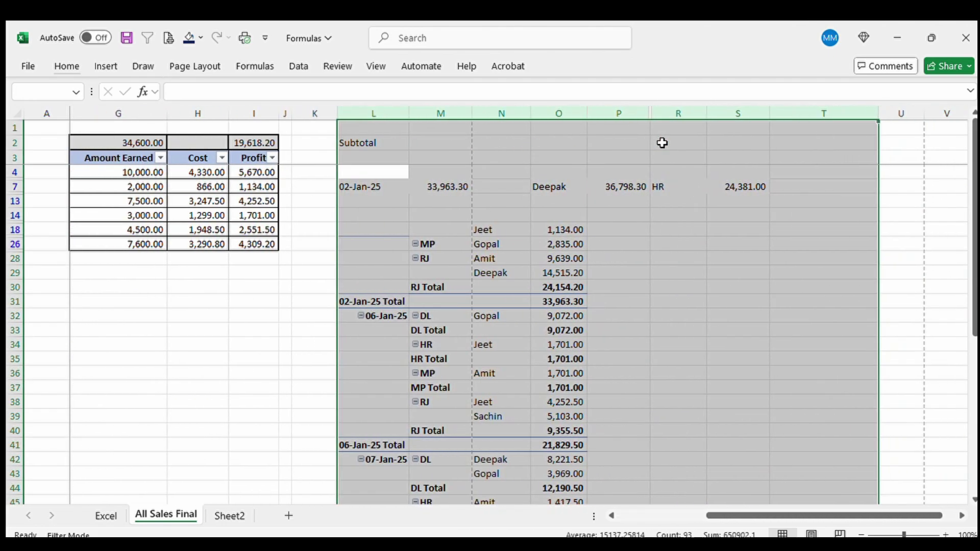
{"action": "key", "text": "ctrl+0"}
- Review the practice session topic list on the Excel sheet, including the Sumif + Count if entry
{"action": "key", "text": "ctrl+Page_Up"}
{"action": "key", "text": "Left"}
{"action": "key", "text": "Down"}
{"action": "key", "text": "Down"}
{"action": "key", "text": "Down"}
{"action": "key", "text": "Down"}
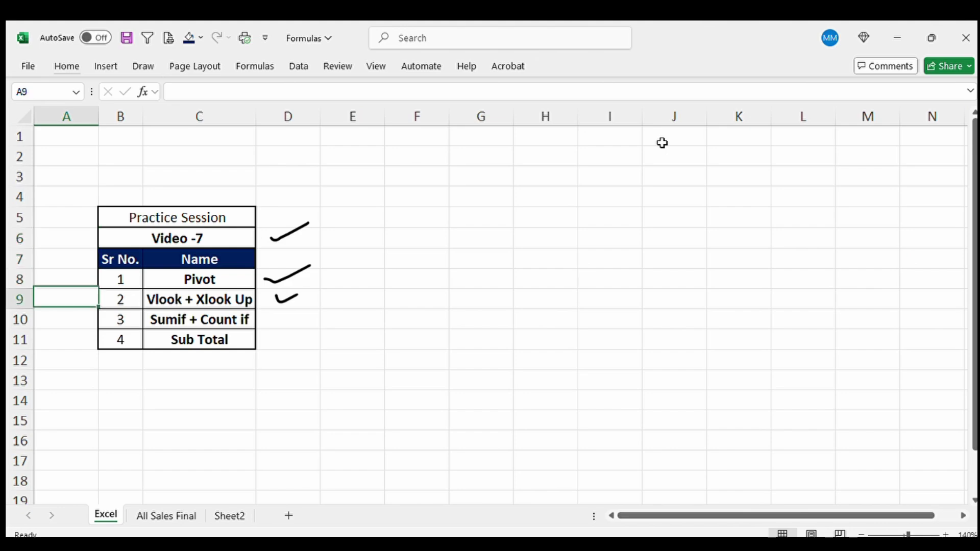
{"action": "key", "text": "Right"}
{"action": "key", "text": "Down"}
{"action": "key", "text": "Right"}
{"action": "key", "text": "Page_Down"}
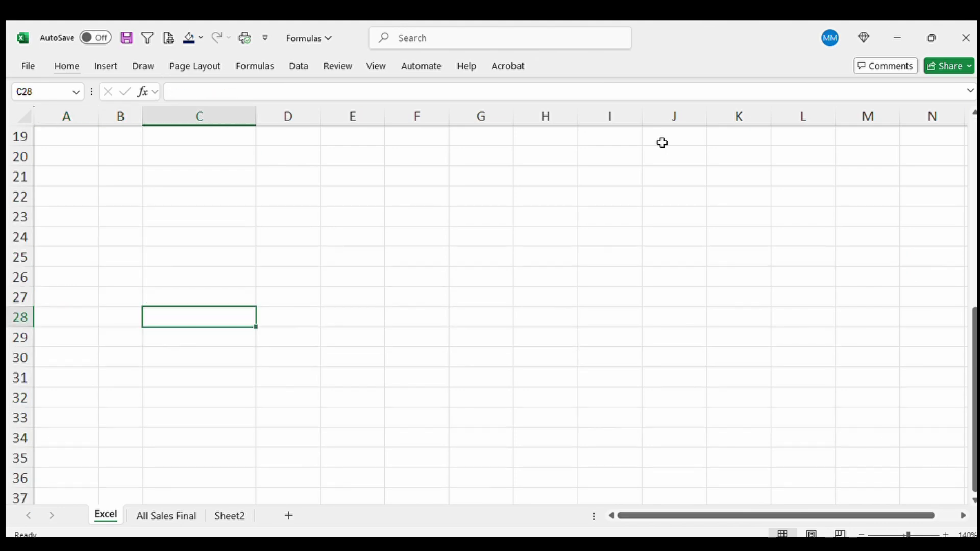
{"action": "key", "text": "ctrl+Up"}
{"action": "key", "text": "ctrl+Up"}
- Examine the salesman row labels on Sheet2 and the blank cells beside them
{"action": "key", "text": "ctrl+Page_Down"}
{"action": "key", "text": "Left"}
{"action": "key", "text": "Left"}
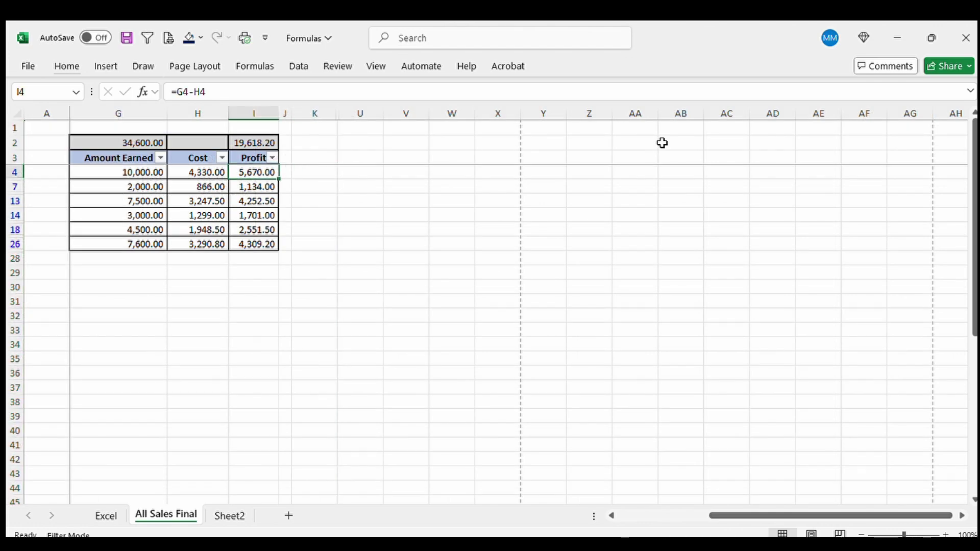
{"action": "key", "text": "ctrl+Page_Down"}
{"action": "key", "text": "Down"}
{"action": "key", "text": "Down"}
{"action": "key", "text": "Down"}
{"action": "key", "text": "Down"}
{"action": "key", "text": "Down"}
{"action": "key", "text": "Down"}
{"action": "key", "text": "Down"}
{"action": "key", "text": "Down"}
{"action": "key", "text": "Down"}
{"action": "key", "text": "Down"}
{"action": "key", "text": "Down"}
{"action": "key", "text": "Down"}
{"action": "key", "text": "Up"}
{"action": "key", "text": "Up"}
{"action": "key", "text": "Up"}
{"action": "key", "text": "Right"}
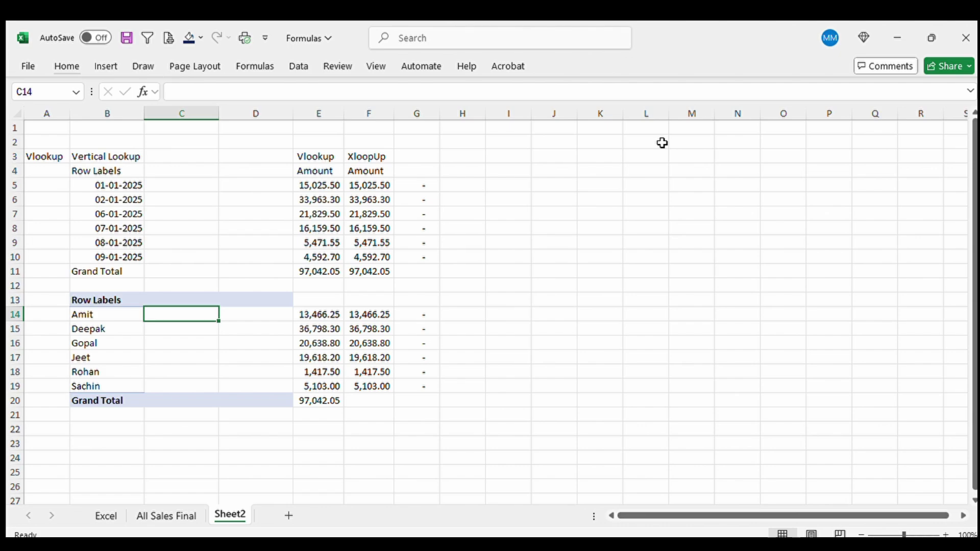
{"action": "key", "text": "Left"}
{"action": "key", "text": "Down"}
{"action": "key", "text": "ctrl+Down"}
{"action": "key", "text": "ctrl+Down"}
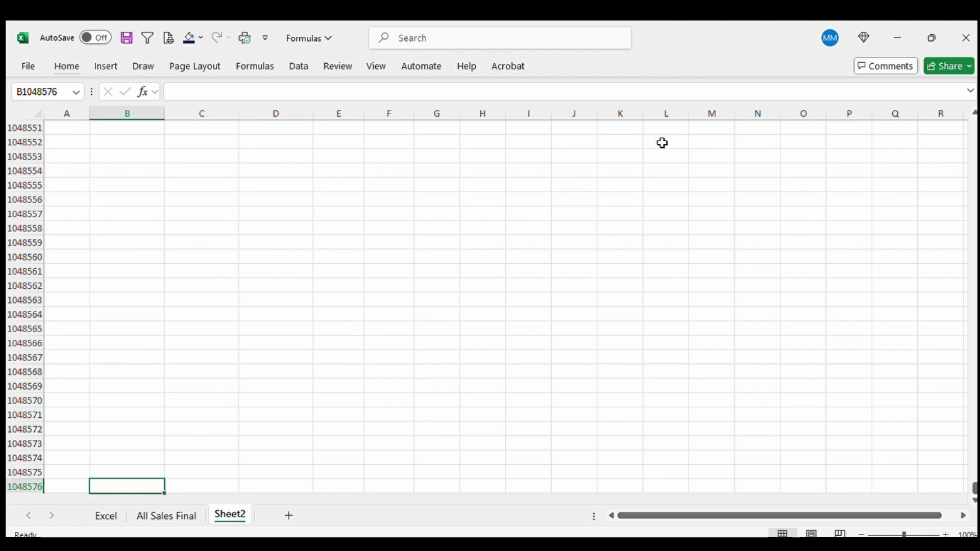
{"action": "key", "text": "ctrl+Up"}
{"action": "key", "text": "Up"}
{"action": "key", "text": "Up"}
{"action": "key", "text": "Up"}
{"action": "key", "text": "Up"}
{"action": "key", "text": "Up"}
{"action": "key", "text": "Up"}
{"action": "key", "text": "Up"}
{"action": "key", "text": "Up"}
{"action": "key", "text": "Up"}
{"action": "key", "text": "Up"}
{"action": "key", "text": "Up"}
{"action": "key", "text": "Up"}
{"action": "key", "text": "Up"}
{"action": "key", "text": "Up"}
{"action": "key", "text": "Up"}
{"action": "key", "text": "Up"}
{"action": "key", "text": "Up"}
{"action": "key", "text": "Up"}
{"action": "key", "text": "Up"}
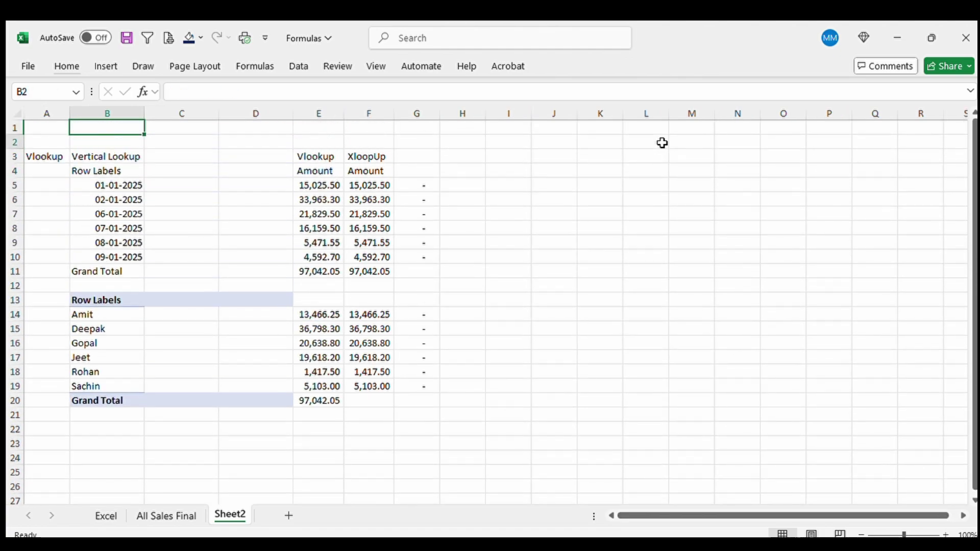
- Examine the date and salesman lists on Sheet2 from B5 down to C14
{"action": "key", "text": "Down"}
{"action": "key", "text": "Down"}
{"action": "key", "text": "Down"}
{"action": "key", "text": "Down"}
{"action": "key", "text": "Down"}
{"action": "key", "text": "Down"}
{"action": "key", "text": "Down"}
{"action": "key", "text": "Up"}
{"action": "key", "text": "Up"}
{"action": "key", "text": "Up"}
{"action": "key", "text": "Right"}
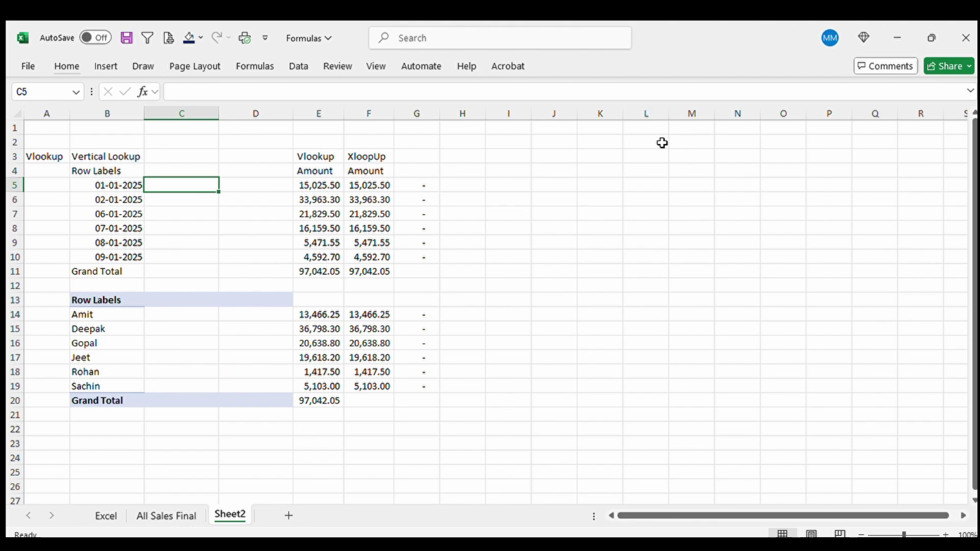
{"action": "key", "text": "Left"}
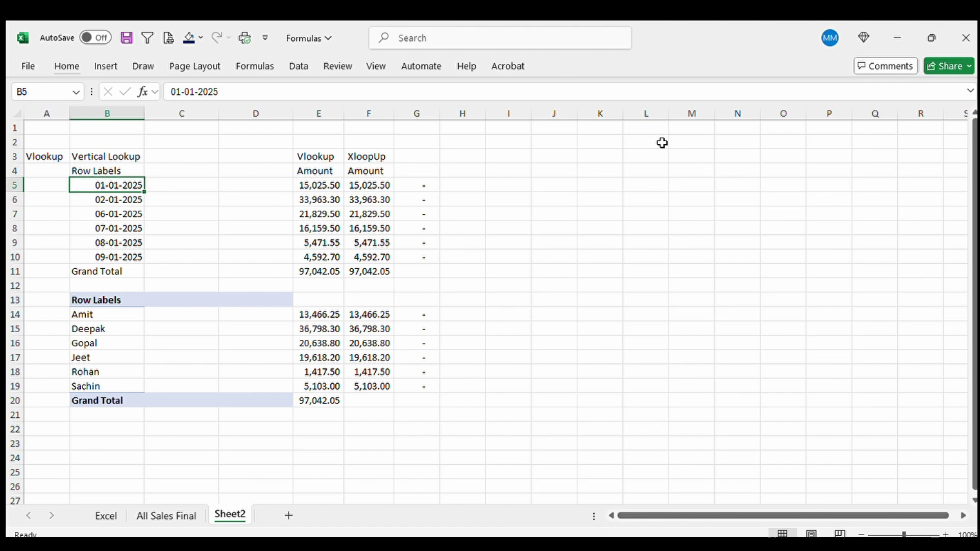
{"action": "key", "text": "Down"}
{"action": "key", "text": "Down"}
{"action": "key", "text": "Down"}
{"action": "key", "text": "Down"}
{"action": "key", "text": "Down"}
{"action": "key", "text": "Down"}
{"action": "key", "text": "Down"}
{"action": "key", "text": "Down"}
{"action": "key", "text": "Down"}
{"action": "key", "text": "Up"}
{"action": "key", "text": "Down"}
{"action": "key", "text": "Right"}
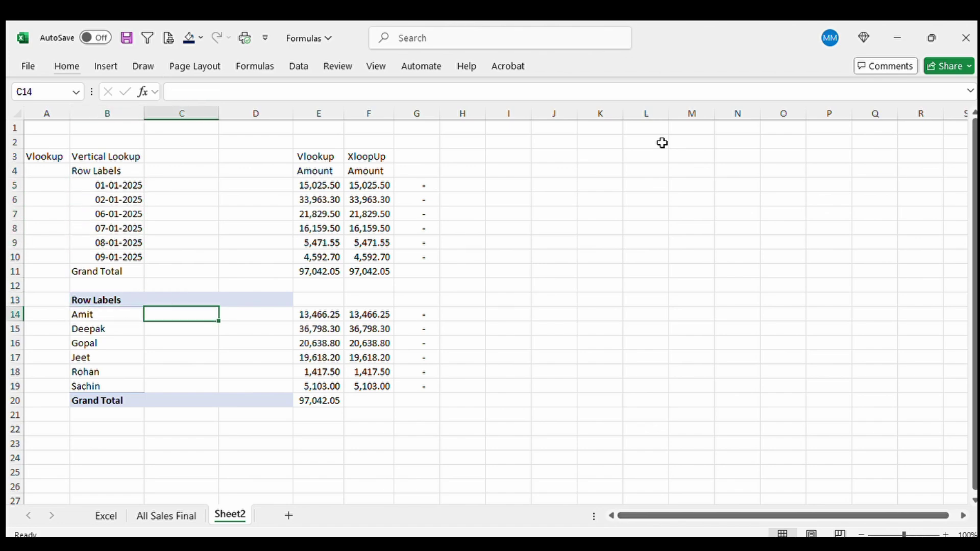
- Compare the filtered sales table on All Sales Final with the matching salesman row in Sheet2
{"action": "key", "text": "ctrl+Page_Up"}
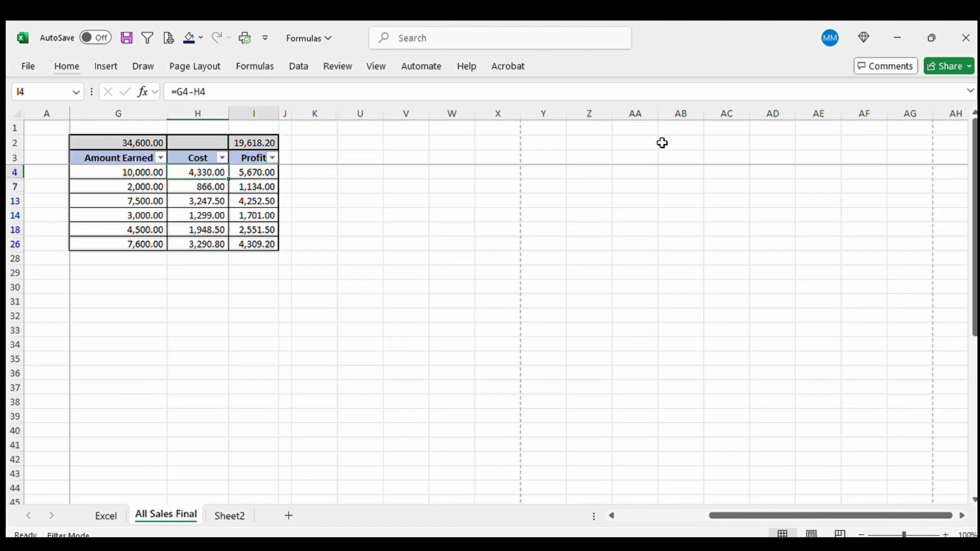
{"action": "key", "text": "Up"}
{"action": "key", "text": "Left"}
{"action": "key", "text": "Left"}
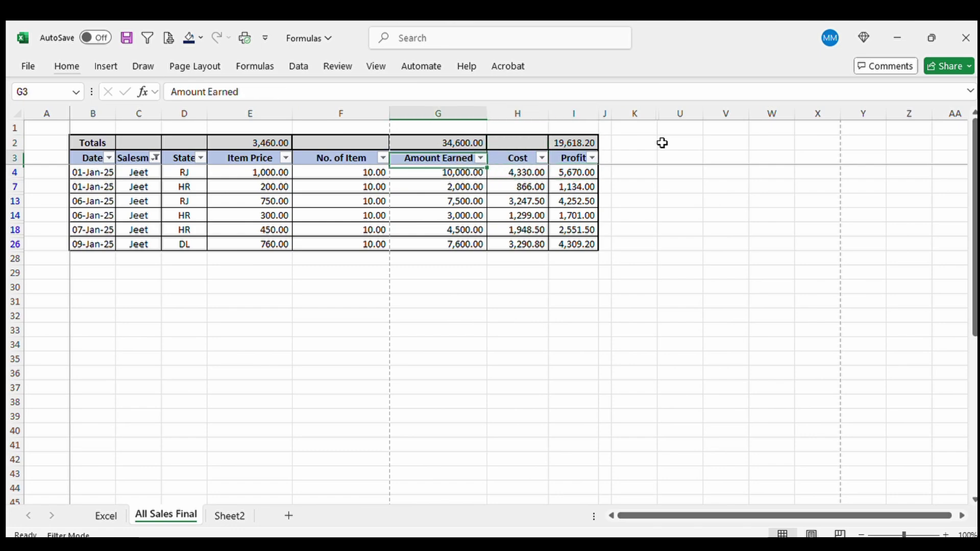
{"action": "key", "text": "ctrl+Page_Down"}
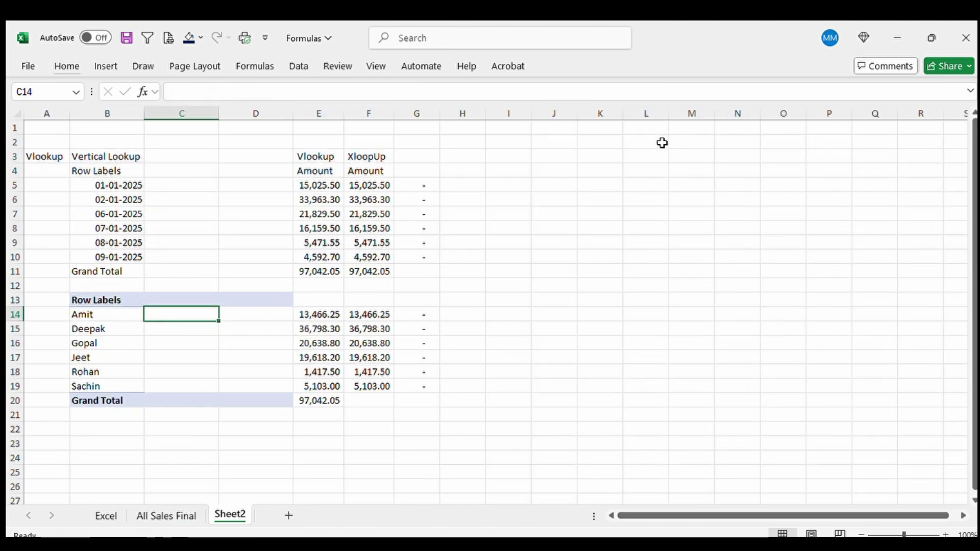
{"action": "key", "text": "Left"}
{"action": "key", "text": "Down"}
{"action": "key", "text": "Down"}
{"action": "key", "text": "Down"}
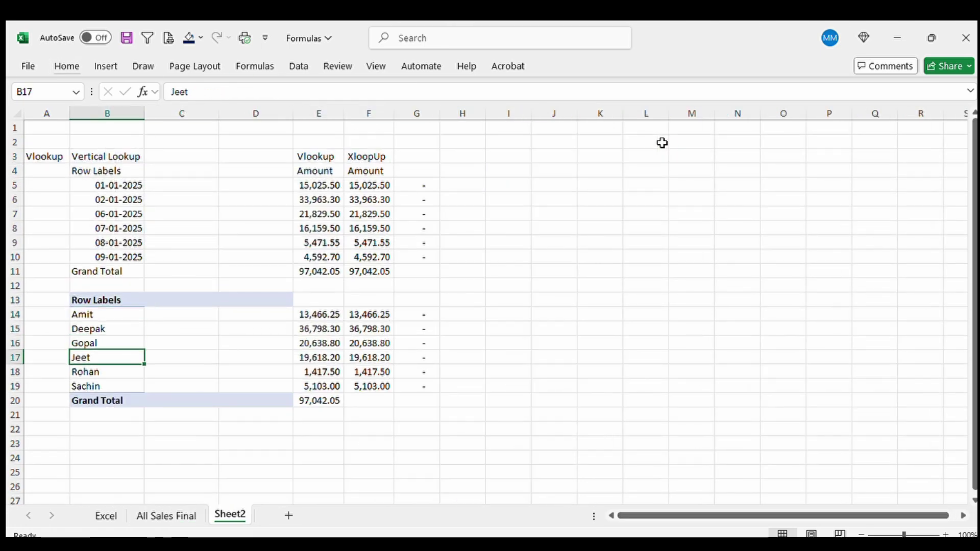
{"action": "key", "text": "Down"}
{"action": "key", "text": "Down"}
- Clear the salesman filter from the sales table on All Sales Final
{"action": "key", "text": "ctrl+Page_Up"}
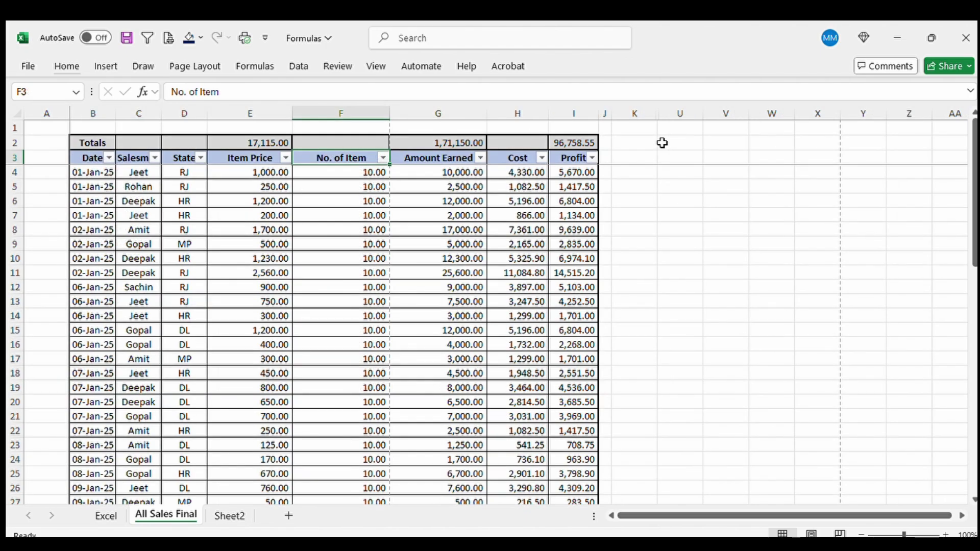
{"action": "key", "text": "Left"}
{"action": "key", "text": "Left"}
- Start a SUMIFS formula in C14 of Sheet2 with the All Sales Final Profit column $I:$I as sum range
{"action": "key", "text": "ctrl+Page_Down"}
{"action": "key", "text": "Up"}
{"action": "key", "text": "Up"}
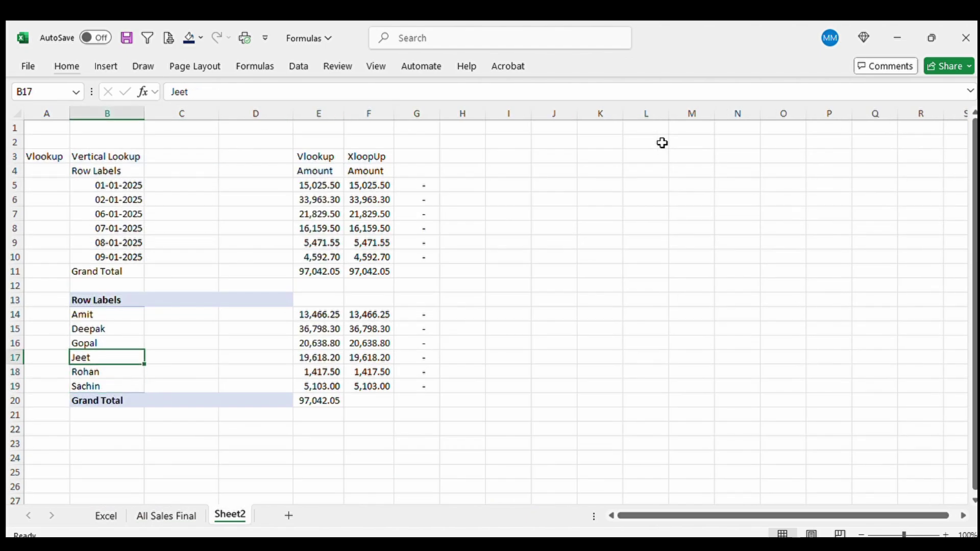
{"action": "key", "text": "Up"}
{"action": "key", "text": "Up"}
{"action": "key", "text": "Up"}
{"action": "key", "text": "Right"}
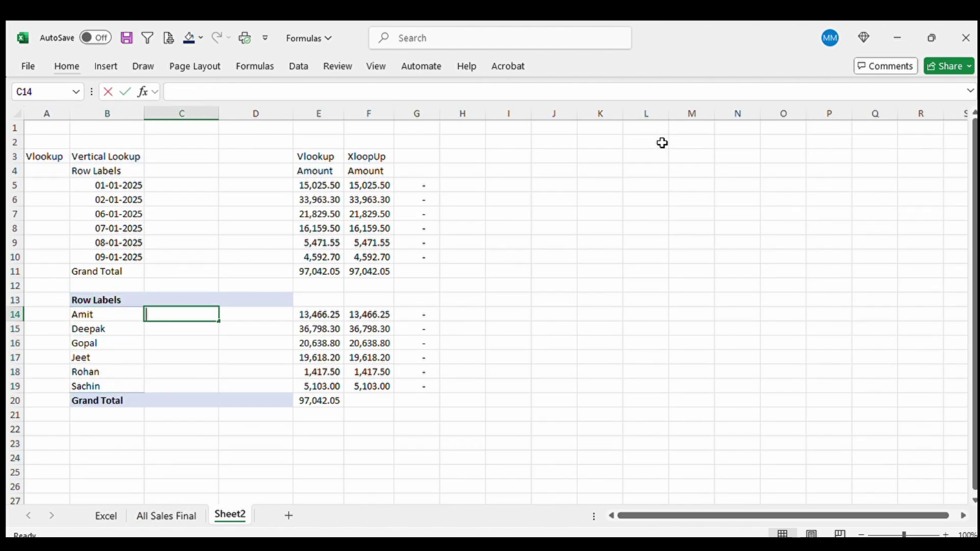
{"action": "type", "text": "=su"}
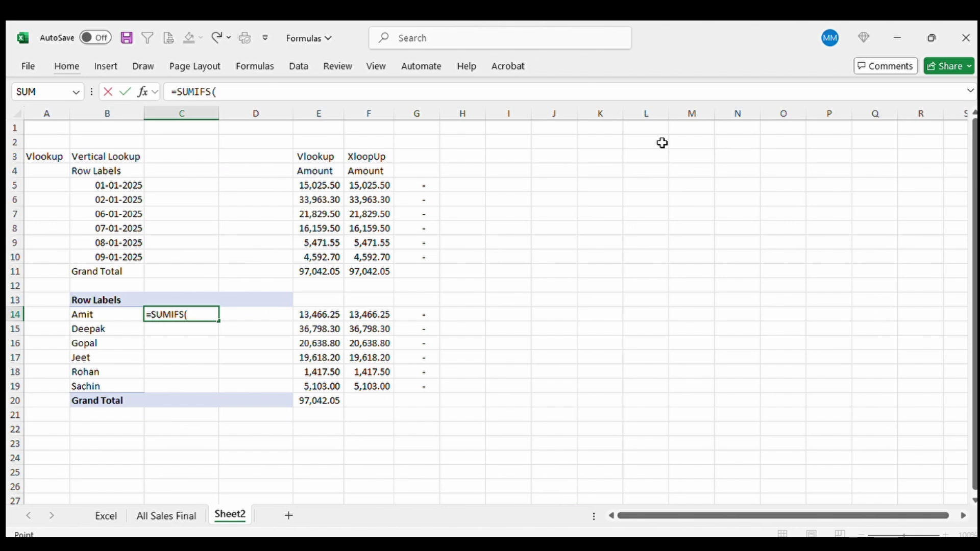
{"action": "left_click", "coordinate": [158, 516]}
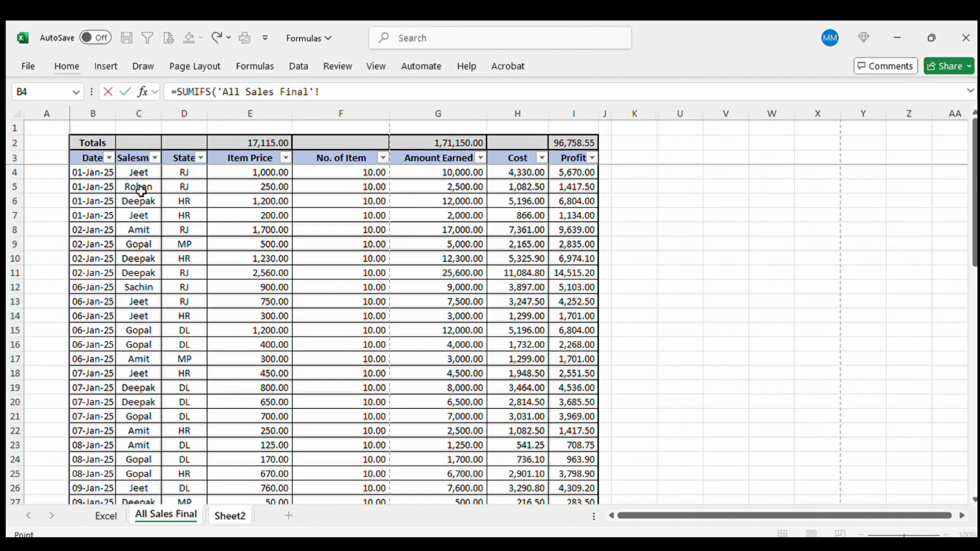
{"action": "key", "text": "Right"}
{"action": "key", "text": "Right"}
{"action": "key", "text": "Right"}
{"action": "key", "text": "Right"}
{"action": "key", "text": "Right"}
{"action": "key", "text": "Right"}
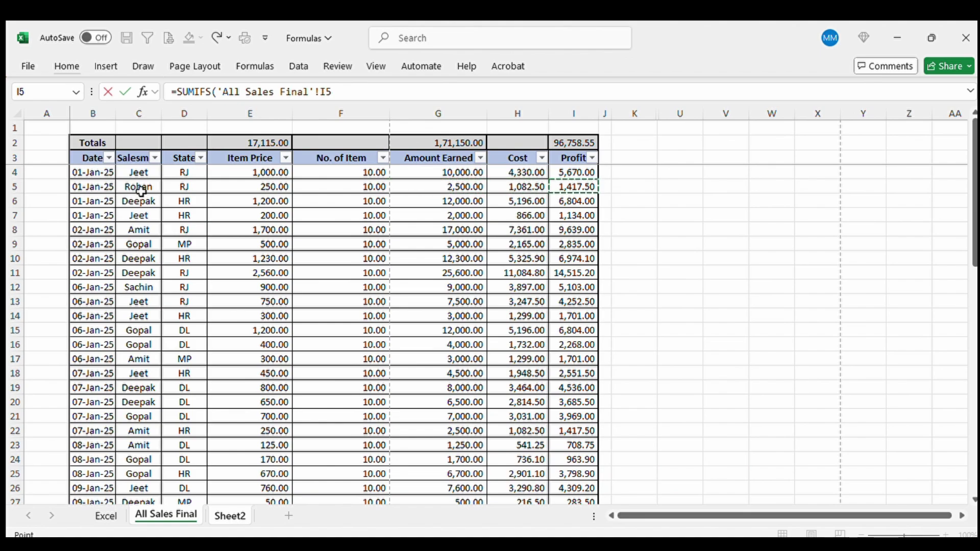
{"action": "key", "text": "ctrl+space"}
{"action": "key", "text": "F4"}
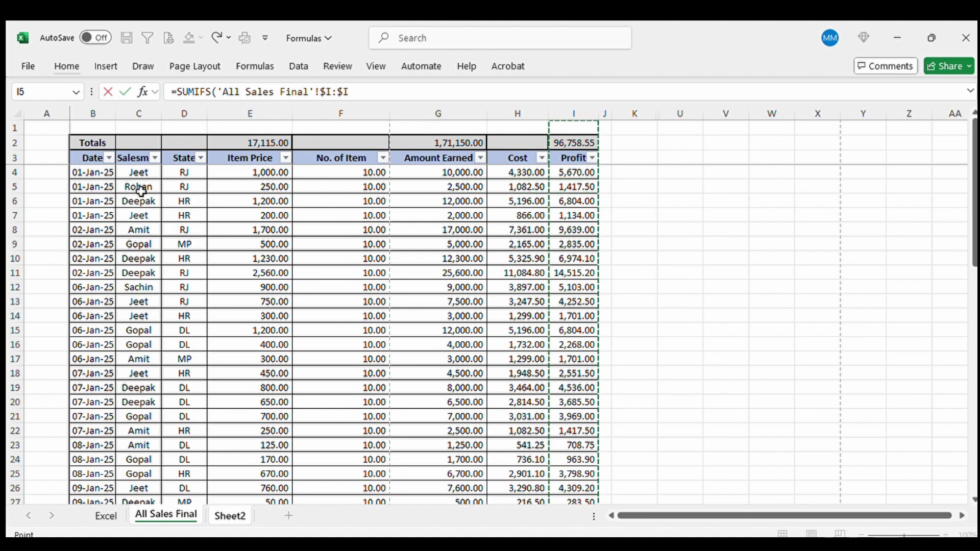
{"action": "type", "text": ","}
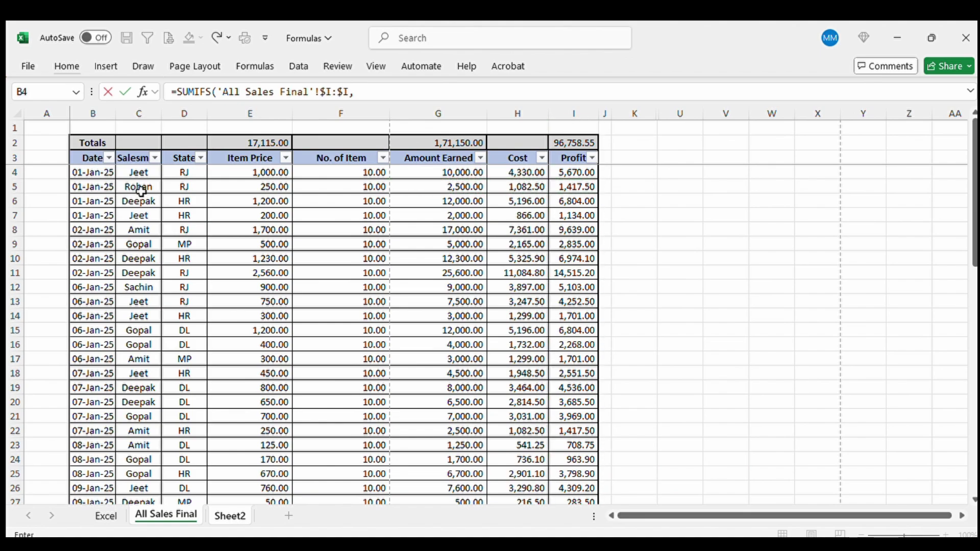
- Complete the SUMIFS formula with the All Sales Final salesman column $C:$C as criteria range and B14 as criterion
{"action": "left_click", "coordinate": [141, 197]}
{"action": "key", "text": "ctrl+space"}
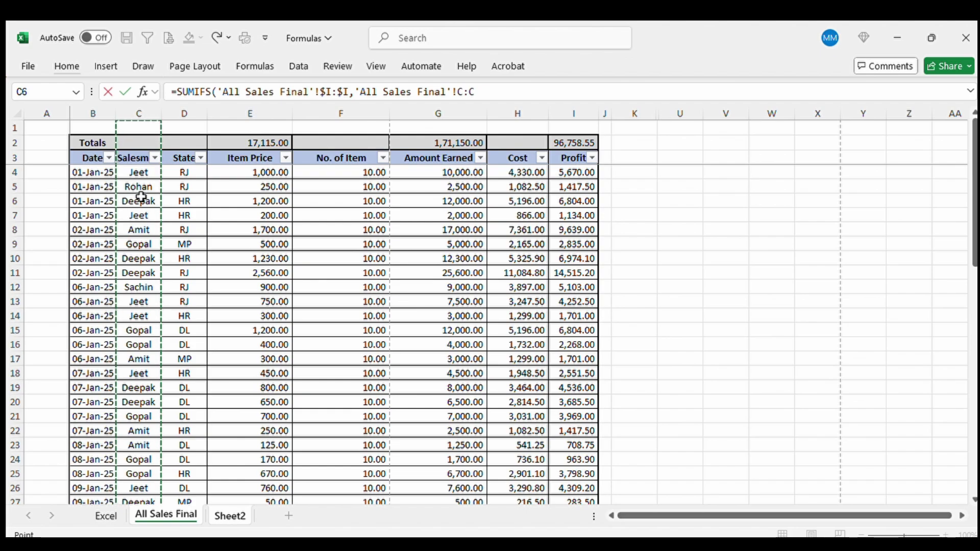
{"action": "type", "text": ","}
{"action": "key", "text": "Page_Down"}
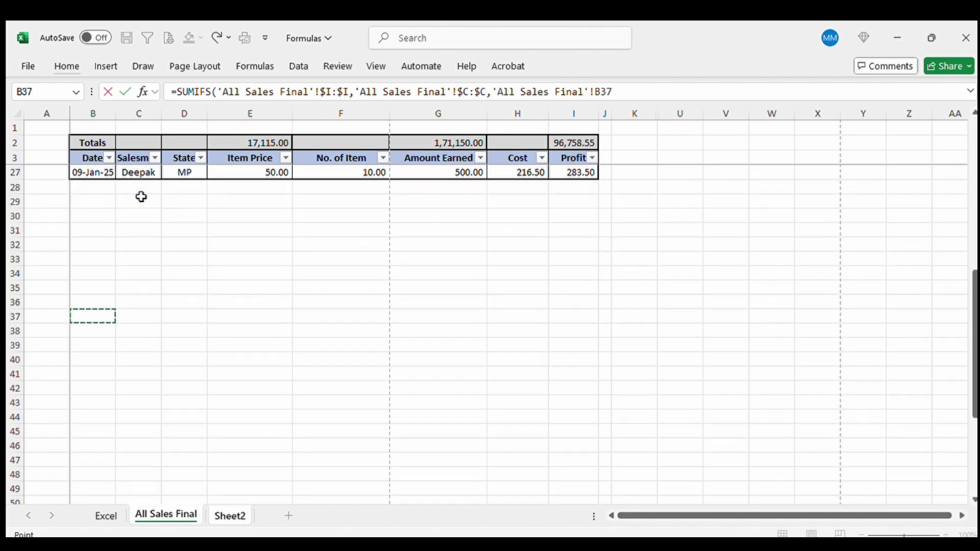
{"action": "key", "text": "ctrl+Page_Down"}
{"action": "key", "text": "Left"}
{"action": "key", "text": "Left"}
{"action": "key", "text": "Right"}
{"action": "key", "text": "Return"}
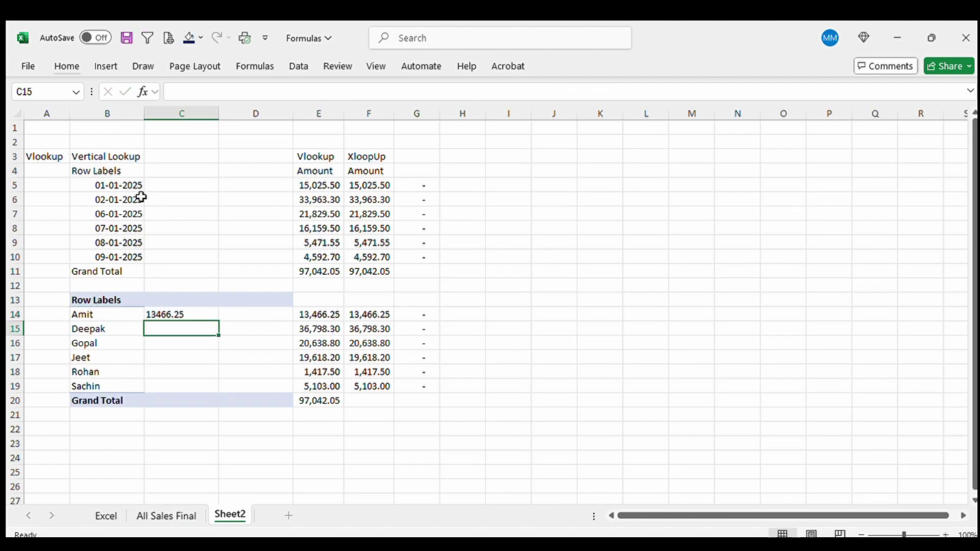
- Fill the SUMIFS formula from C14 down through C19 for all salesmen
{"action": "key", "text": "Up"}
{"action": "key", "text": "Left"}
{"action": "key", "text": "ctrl+Down"}
{"action": "key", "text": "Up"}
{"action": "key", "text": "Right"}
{"action": "key", "text": "ctrl+shift+Up"}
{"action": "key", "text": "ctrl+d"}
{"action": "key", "text": "Down"}
{"action": "key", "text": "Left"}
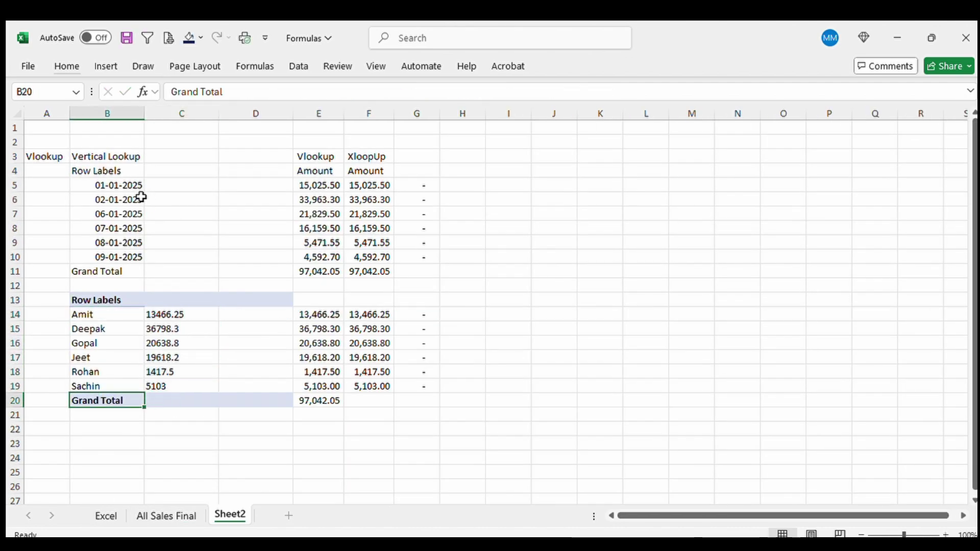
- Total the salesmen's SUMIFS results C14:C19 in the Grand Total cell C20
{"action": "key", "text": "Right"}
{"action": "key", "text": "alt+equal"}
{"action": "key", "text": "Return"}
{"action": "key", "text": "Up"}
{"action": "key", "text": "Right"}
{"action": "key", "text": "Right"}
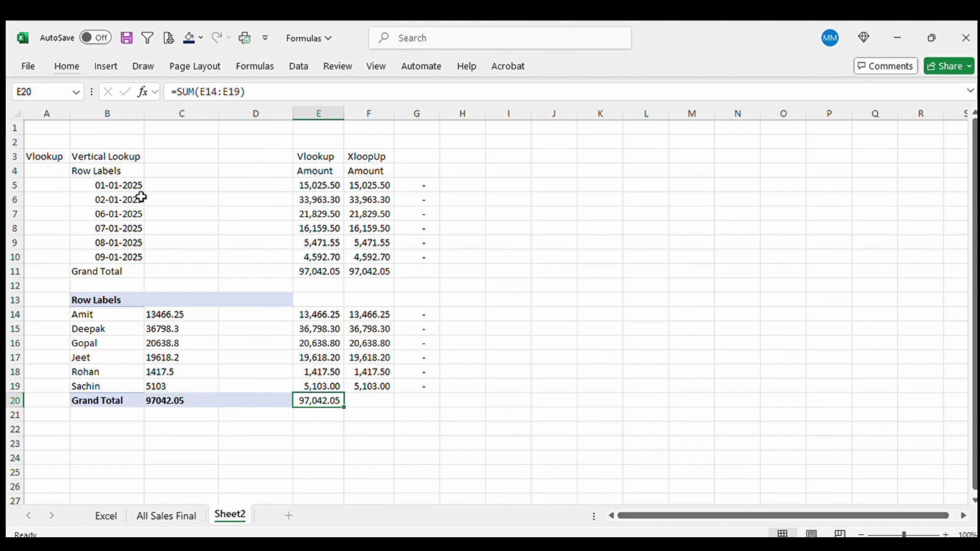
- Format column C of Sheet2 as numbers with thousands separators and two decimals
{"action": "key", "text": "Up"}
{"action": "key", "text": "Left"}
{"action": "key", "text": "Left"}
{"action": "key", "text": "ctrl+space"}
{"action": "key", "text": "ctrl+shift+1"}
{"action": "key", "text": "Up"}
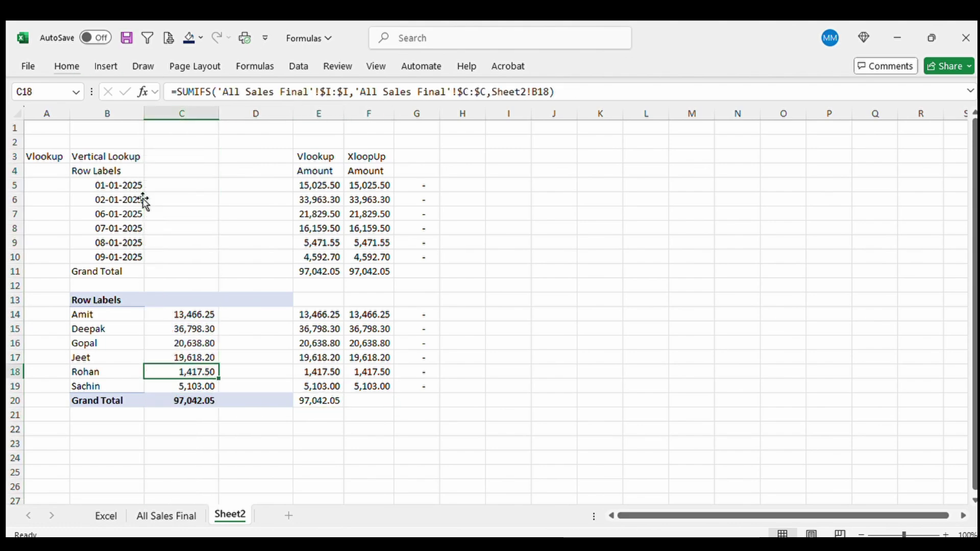
- Review the SUMIFS formulas in the salesman block of Sheet2 and the label cell B14 they refer to
{"action": "key", "text": "Up"}
{"action": "key", "text": "Right"}
{"action": "key", "text": "Up"}
{"action": "key", "text": "Left"}
{"action": "key", "text": "Up"}
{"action": "key", "text": "Up"}
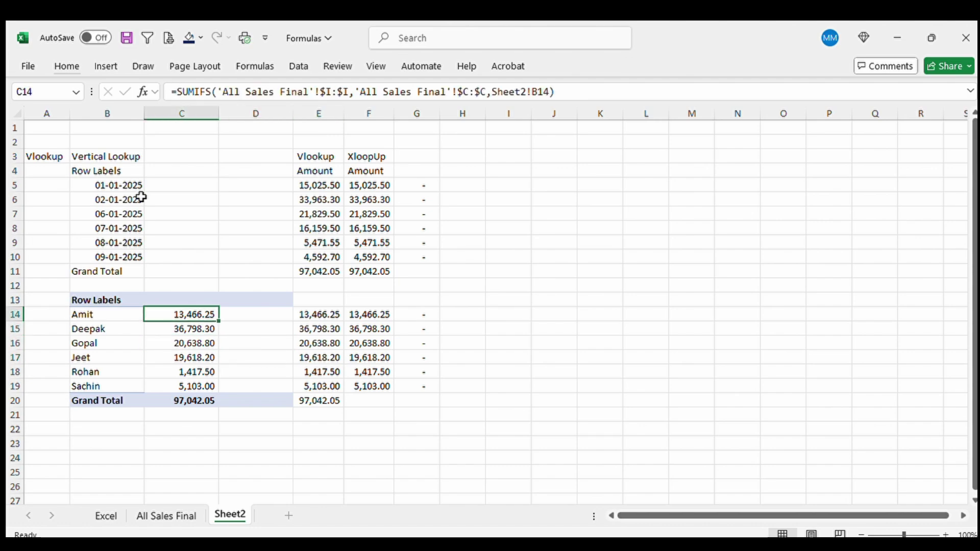
{"action": "key", "text": "Up"}
{"action": "key", "text": "Up"}
{"action": "key", "text": "Up"}
{"action": "key", "text": "Down"}
{"action": "key", "text": "Down"}
{"action": "key", "text": "Down"}
{"action": "key", "text": "Left"}
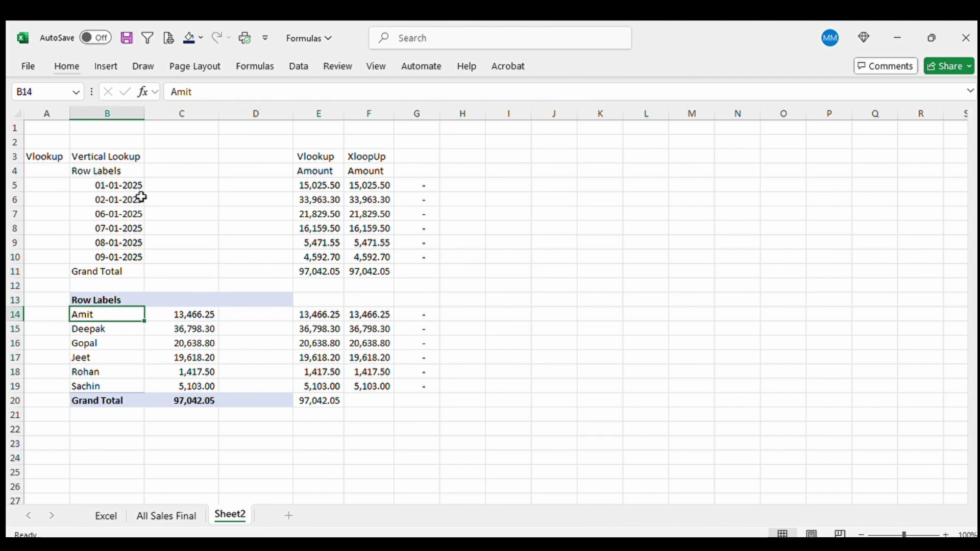
- Examine the column headers of the sales table on All Sales Final, from Date to Profit
{"action": "key", "text": "ctrl+Page_Up"}
{"action": "key", "text": "Left"}
{"action": "key", "text": "Right"}
{"action": "scroll", "coordinate": [141, 197], "scroll_direction": "up", "scroll_amount": 8}
{"action": "key", "text": "Right"}
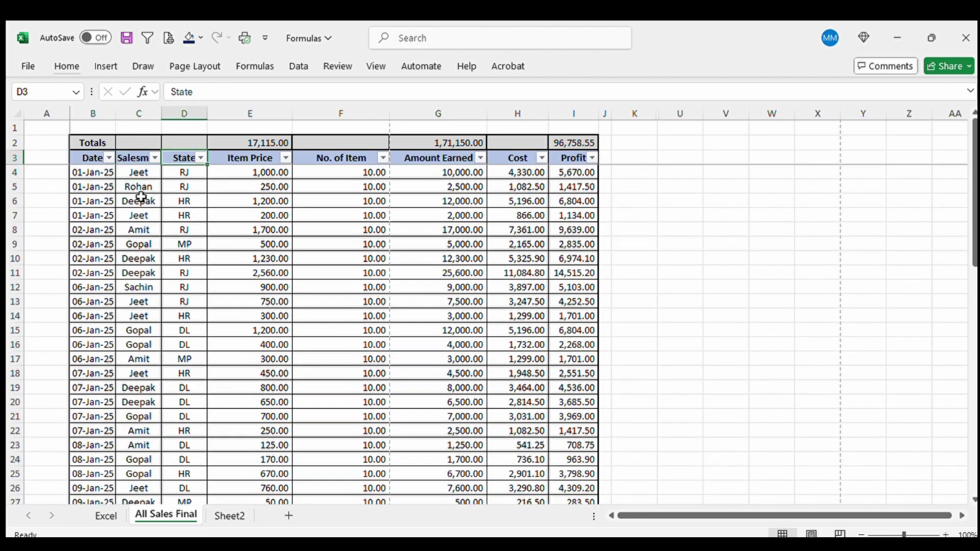
{"action": "scroll", "coordinate": [141, 197], "scroll_direction": "down", "scroll_amount": 1}
{"action": "key", "text": "Right"}
{"action": "key", "text": "Right"}
{"action": "key", "text": "Right"}
{"action": "key", "text": "Right"}
{"action": "key", "text": "Right"}
{"action": "key", "text": "Left"}
{"action": "key", "text": "Left"}
{"action": "key", "text": "Left"}
{"action": "key", "text": "Left"}
{"action": "key", "text": "Left"}
{"action": "key", "text": "Left"}
{"action": "key", "text": "Left"}
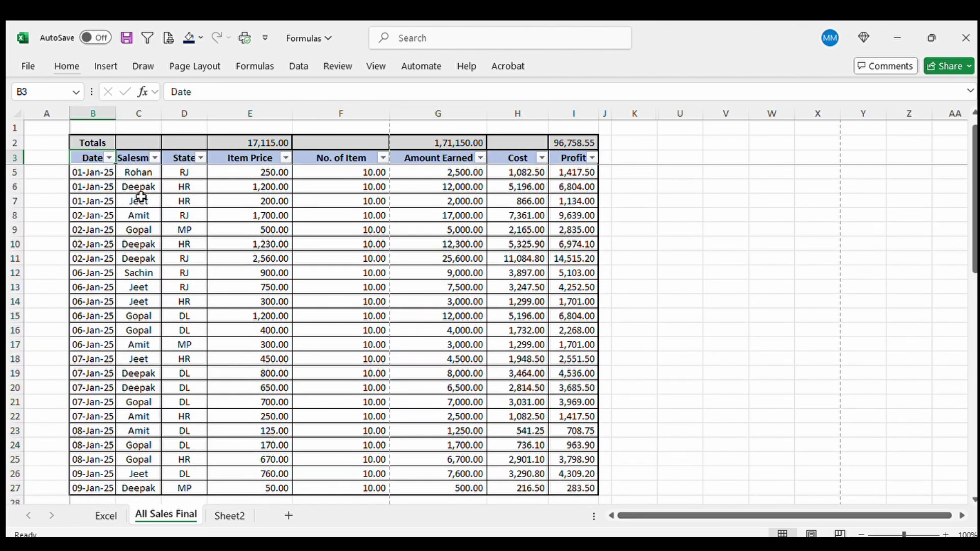
- Unhide the hidden columns between K and U on All Sales Final
{"action": "key", "text": "Right"}
{"action": "key", "text": "Right"}
{"action": "key", "text": "Right"}
{"action": "key", "text": "Right"}
{"action": "key", "text": "Right"}
{"action": "key", "text": "Right"}
{"action": "key", "text": "Right"}
{"action": "key", "text": "Right"}
{"action": "key", "text": "ctrl+space"}
{"action": "key", "text": "shift+Right"}
{"action": "key", "text": "shift+Right"}
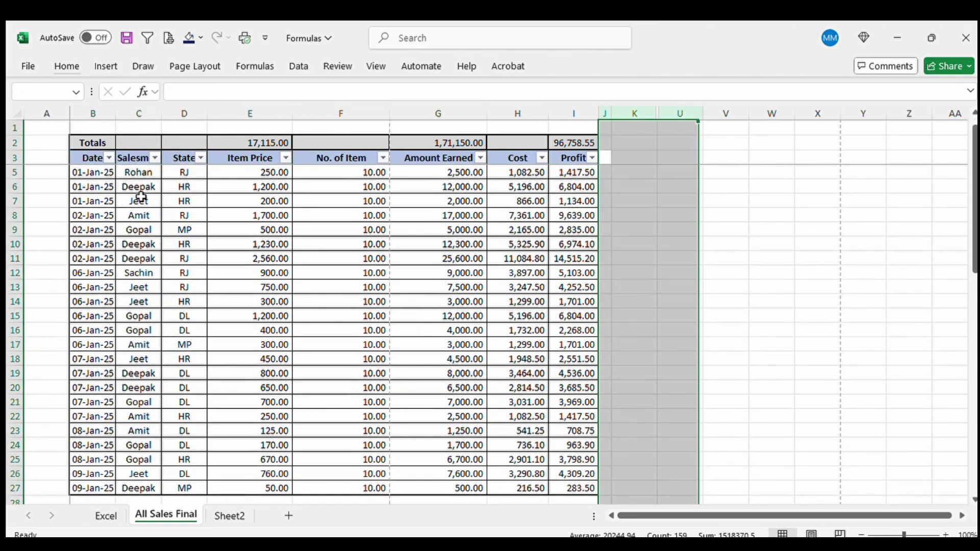
{"action": "key", "text": "shift+Right"}
{"action": "key", "text": "alt+h"}
{"action": "key", "text": "o"}
{"action": "key", "text": "u"}
{"action": "key", "text": "l"}
- Copy the state pivot table starting at R5, from its Row Labels header through its Grand Total row
{"action": "key", "text": "Right"}
{"action": "key", "text": "Right"}
{"action": "key", "text": "Right"}
{"action": "key", "text": "Right"}
{"action": "key", "text": "Right"}
{"action": "key", "text": "Right"}
{"action": "key", "text": "Right"}
{"action": "key", "text": "Right"}
{"action": "key", "text": "Down"}
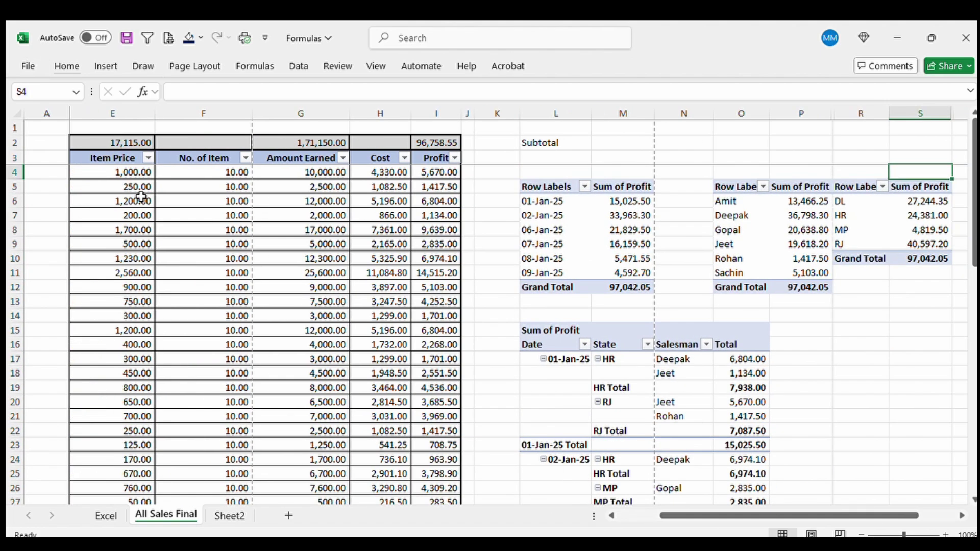
{"action": "key", "text": "Down"}
{"action": "key", "text": "Left"}
{"action": "key", "text": "shift+Down"}
{"action": "key", "text": "shift+Down"}
{"action": "key", "text": "shift+Down"}
{"action": "key", "text": "shift+Down"}
{"action": "key", "text": "shift+Down"}
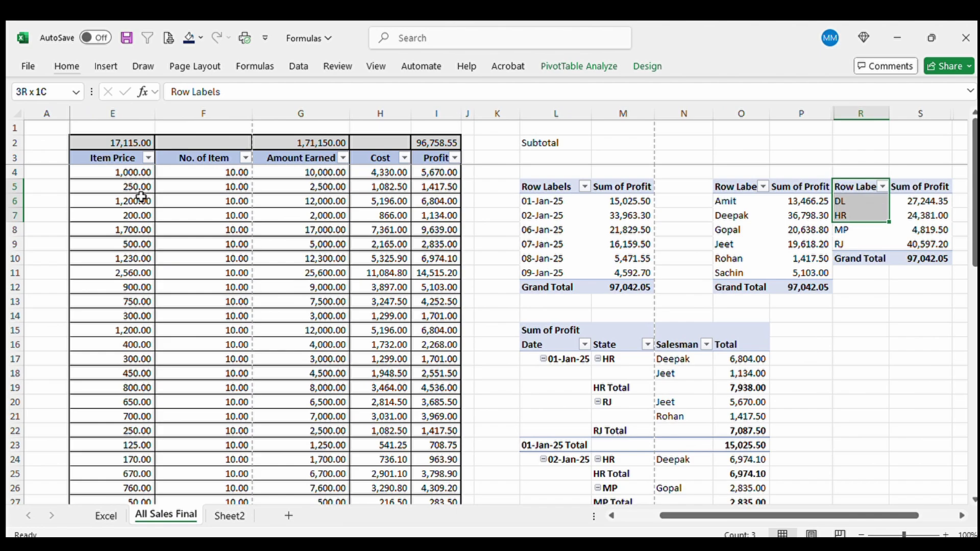
{"action": "key", "text": "ctrl+c"}
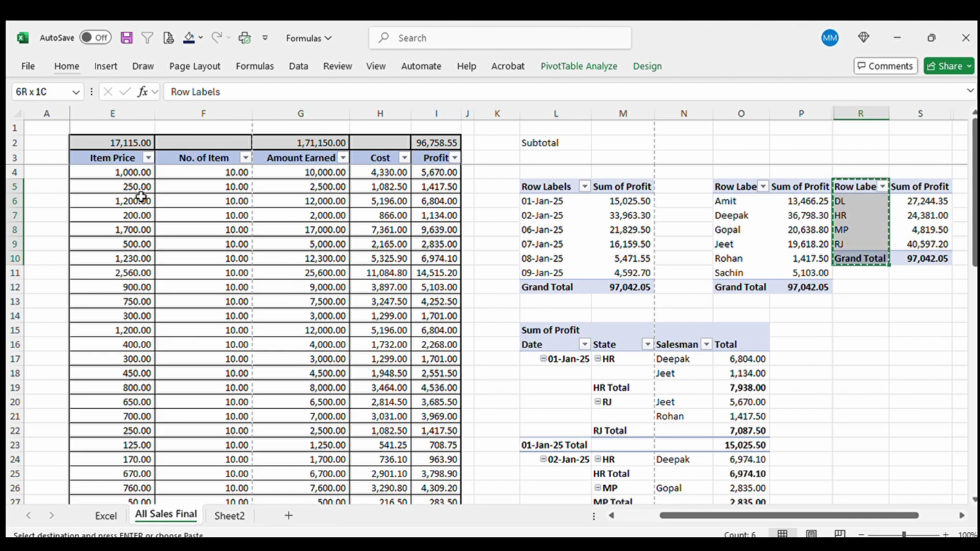
- Paste the copied state labels and Sum of Profit figures into Sheet2 starting at B22
{"action": "key", "text": "ctrl+Page_Up"}
{"action": "key", "text": "ctrl+Page_Down"}
{"action": "key", "text": "ctrl+Page_Down"}
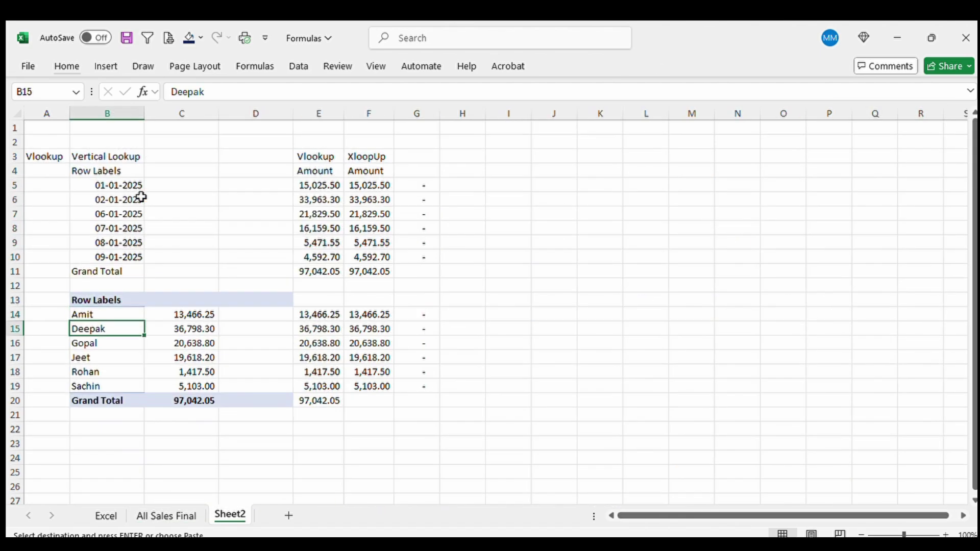
{"action": "key", "text": "Down"}
{"action": "key", "text": "Down"}
{"action": "key", "text": "Down"}
{"action": "key", "text": "Down"}
{"action": "key", "text": "Down"}
{"action": "key", "text": "Down"}
{"action": "key", "text": "Down"}
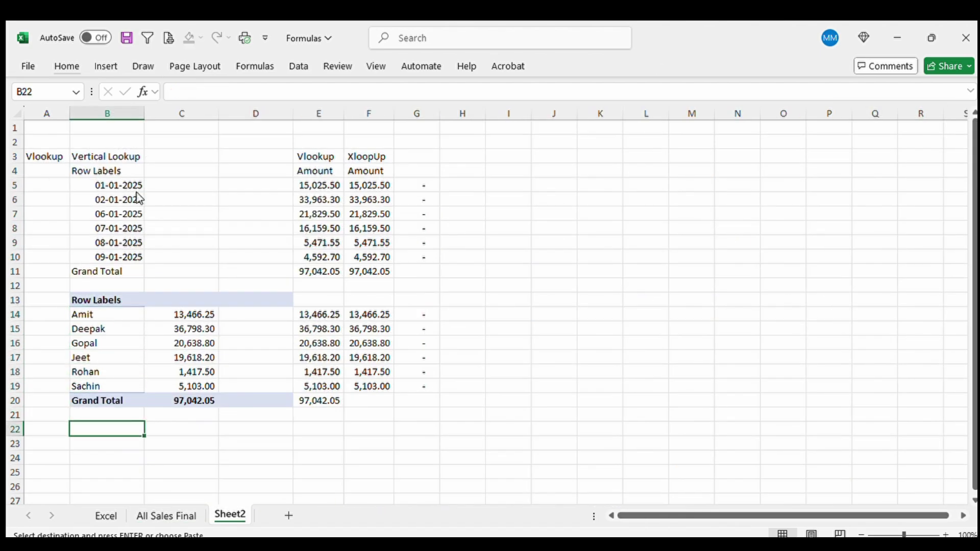
{"action": "key", "text": "ctrl+v"}
- Copy the Sum of Profit cells C22:C27 to column E, starting at E22
{"action": "key", "text": "Right"}
{"action": "key", "text": "shift+Down"}
{"action": "key", "text": "shift+Down"}
{"action": "key", "text": "shift+Down"}
{"action": "key", "text": "shift+Down"}
{"action": "key", "text": "shift+Down"}
{"action": "key", "text": "ctrl+c"}
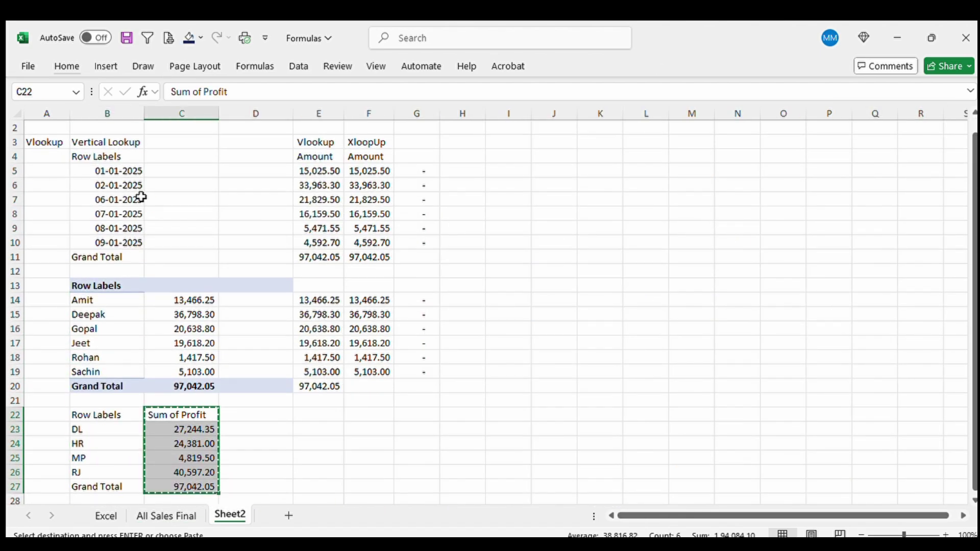
{"action": "key", "text": "Right"}
{"action": "key", "text": "Right"}
{"action": "key", "text": "Return"}
- Clear the state profit values and grand total from C23:C27, keeping the Sum of Profit header
{"action": "key", "text": "Left"}
{"action": "key", "text": "Left"}
{"action": "key", "text": "Down"}
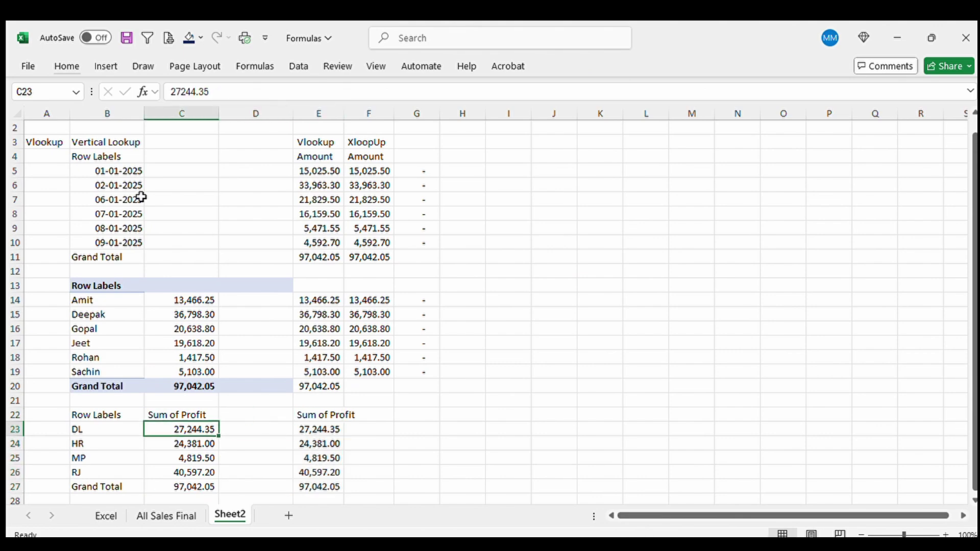
{"action": "key", "text": "shift+Down"}
{"action": "key", "text": "shift+Down"}
{"action": "key", "text": "shift+Down"}
{"action": "key", "text": "shift+Down"}
{"action": "key", "text": "Delete"}
{"action": "key", "text": "Left"}
{"action": "key", "text": "Right"}
- Inspect the existing SUMIFS formula in C19 and return to the empty cell C23
{"action": "key", "text": "Up"}
{"action": "key", "text": "Up"}
{"action": "key", "text": "Up"}
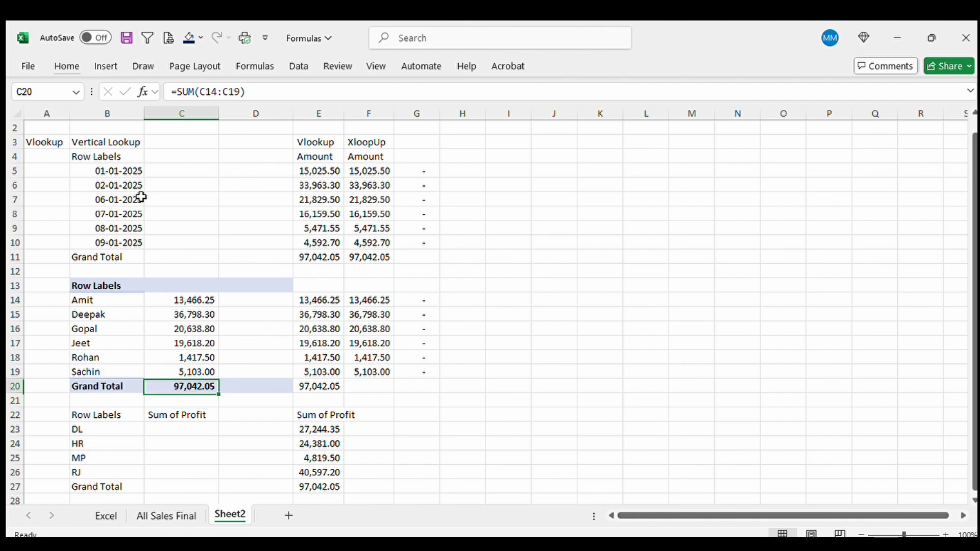
{"action": "key", "text": "Up"}
{"action": "key", "text": "F2"}
{"action": "key", "text": "Return"}
{"action": "key", "text": "Down"}
{"action": "key", "text": "Down"}
{"action": "key", "text": "Down"}
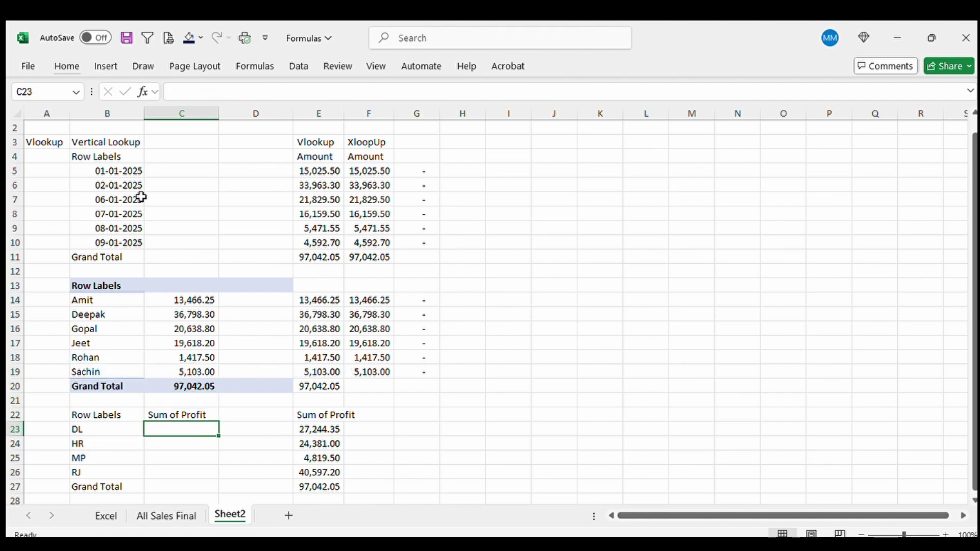
- Start a SUMIFS formula in C23 with the All Sales Final Profit column $I:$I as sum range
{"action": "type", "text": "=SUMIFS("}
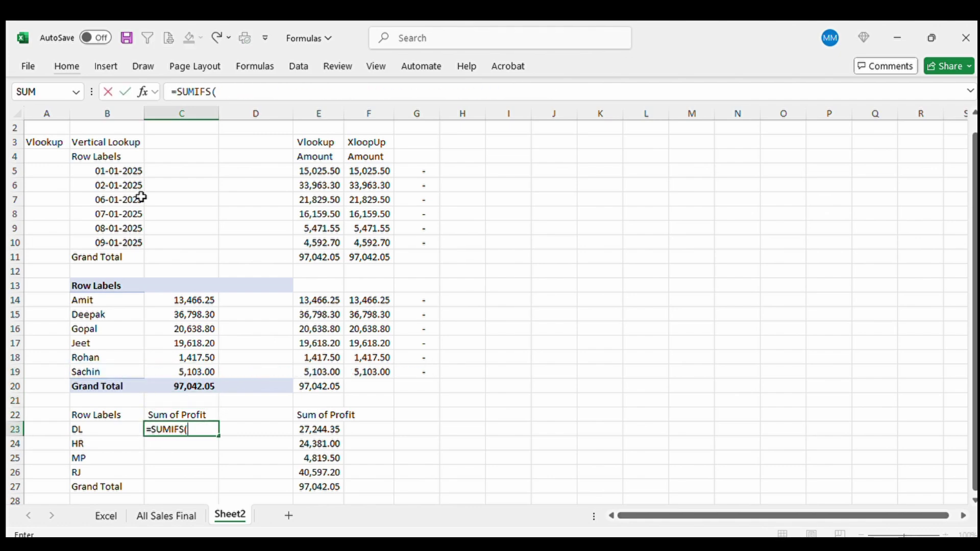
{"action": "key", "text": "ctrl+Page_Up"}
{"action": "left_click", "coordinate": [435, 191]}
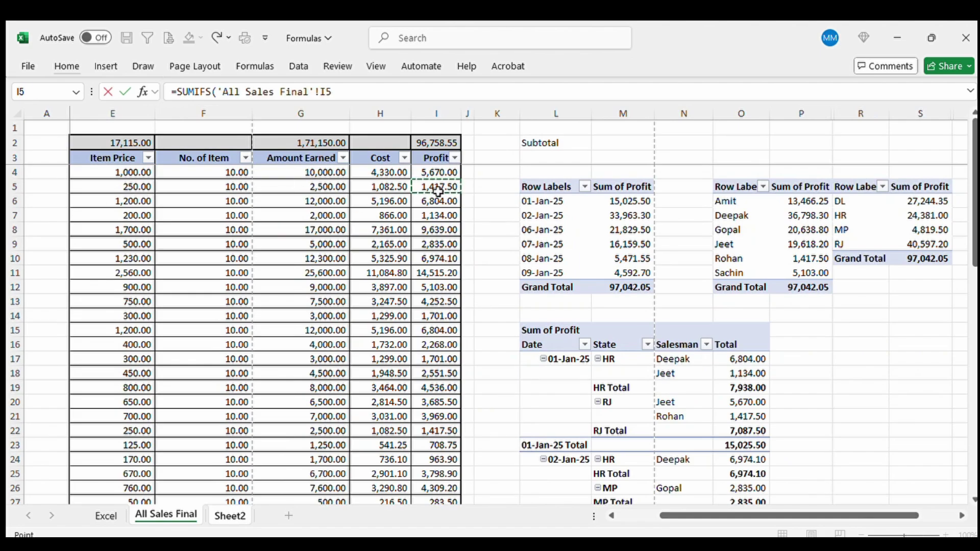
{"action": "key", "text": "ctrl+space"}
{"action": "key", "text": "F4"}
{"action": "type", "text": ","}
- Add the All Sales Final State column $D:$D as the criteria range of the SUMIFS formula
{"action": "left_click", "coordinate": [219, 172]}
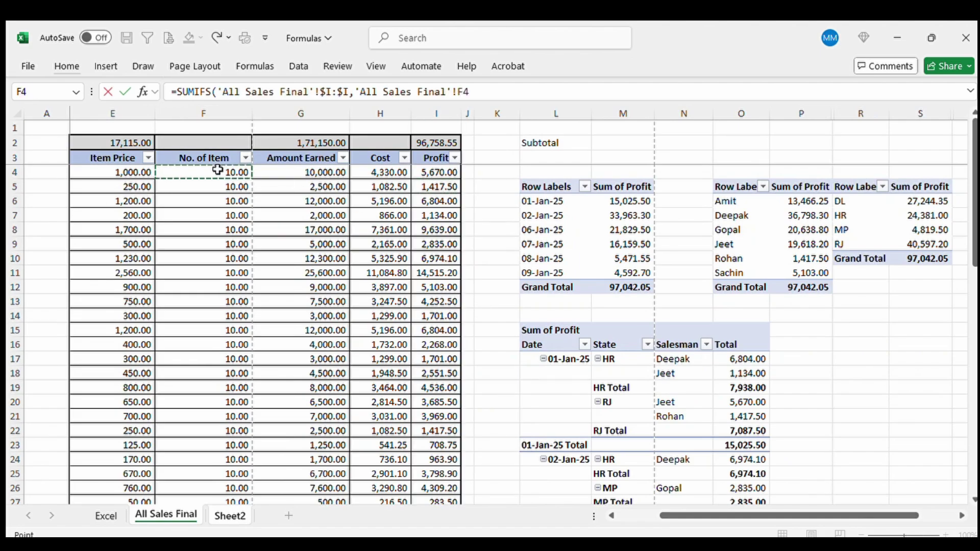
{"action": "key", "text": "Left"}
{"action": "key", "text": "Left"}
{"action": "key", "text": "Left"}
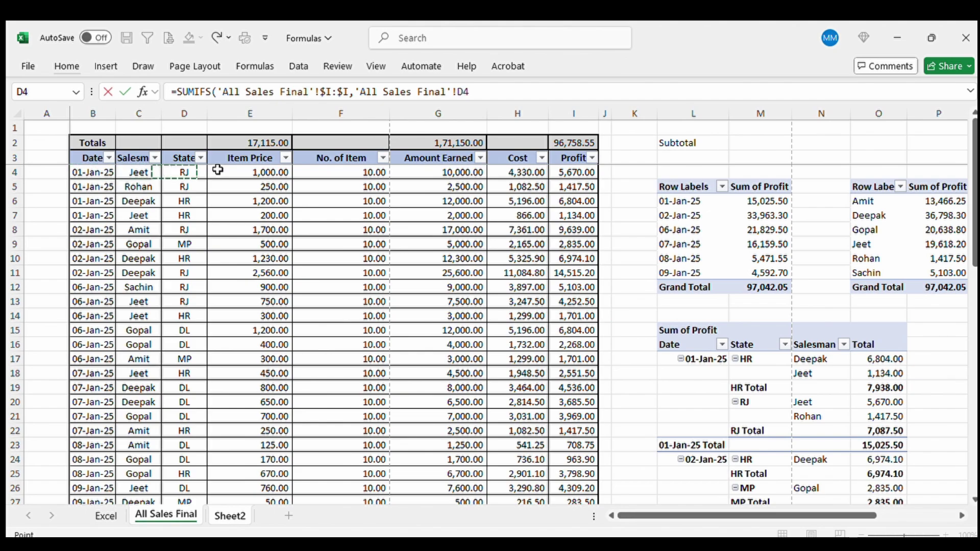
{"action": "key", "text": "Right"}
{"action": "key", "text": "Right"}
{"action": "key", "text": "ctrl+space"}
{"action": "key", "text": "F4"}
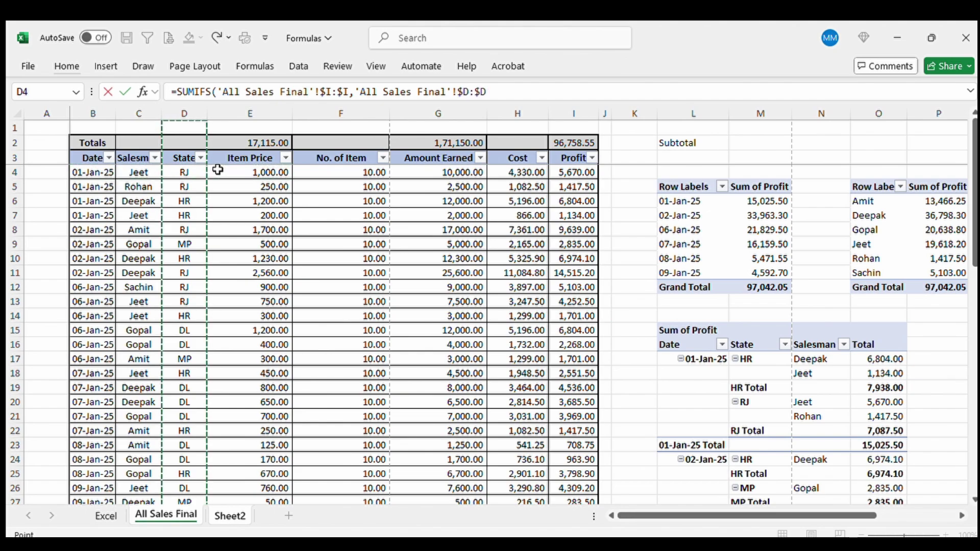
- Complete the SUMIFS formula in C23 with the state label in Sheet2 cell B23 as criterion
{"action": "type", "text": ","}
{"action": "key", "text": "Page_Down"}
{"action": "key", "text": "ctrl+Page_Down"}
{"action": "key", "text": "Left"}
{"action": "key", "text": "Left"}
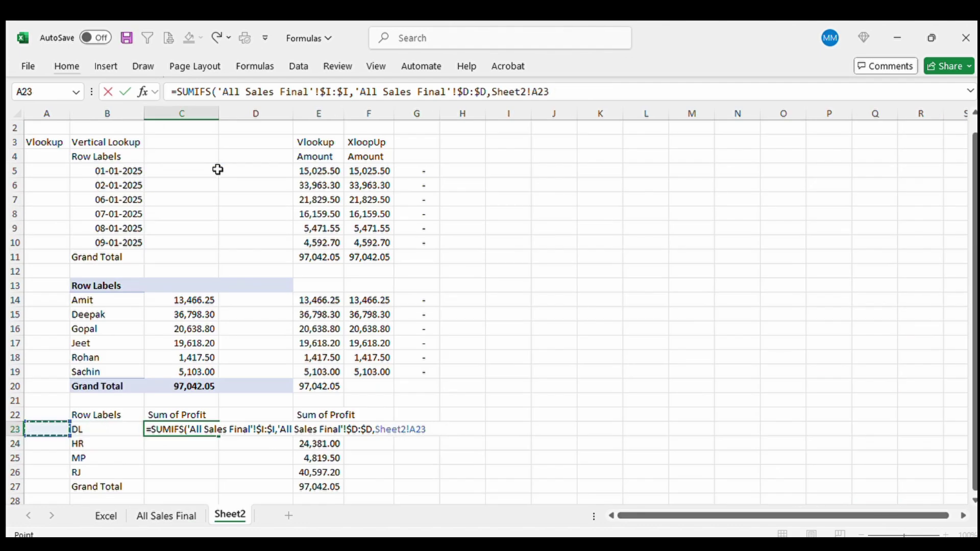
{"action": "key", "text": "Right"}
{"action": "key", "text": "Return"}
- Fill the state SUMIFS formula from C23 down through C26
{"action": "key", "text": "Left"}
{"action": "key", "text": "Down"}
{"action": "key", "text": "Down"}
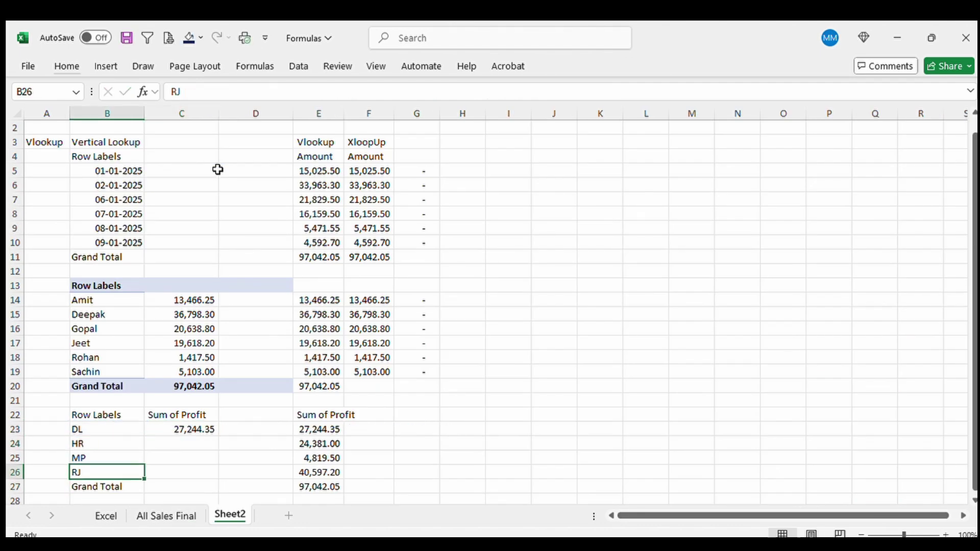
{"action": "key", "text": "Right"}
{"action": "key", "text": "shift+Up"}
{"action": "key", "text": "shift+Up"}
{"action": "key", "text": "shift+Up"}
{"action": "key", "text": "ctrl+d"}
- Sum the state profits in the Grand Total cell C27
{"action": "key", "text": "Down"}
{"action": "key", "text": "Down"}
{"action": "key", "text": "Up"}
{"action": "key", "text": "alt+equal"}
{"action": "key", "text": "Return"}
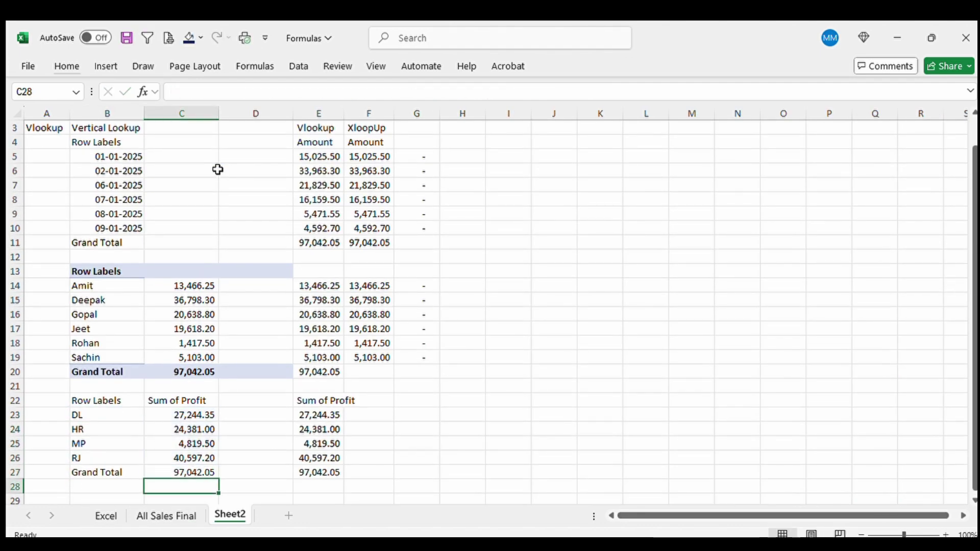
- Enter the difference formula =C23-E23 in cell G23 for the first state row
{"action": "key", "text": "Up"}
{"action": "key", "text": "Up"}
{"action": "key", "text": "Right"}
{"action": "key", "text": "Right"}
{"action": "key", "text": "Right"}
{"action": "key", "text": "Left"}
{"action": "key", "text": "Left"}
{"action": "key", "text": "Left"}
{"action": "key", "text": "Up"}
{"action": "key", "text": "Right"}
{"action": "key", "text": "Right"}
{"action": "key", "text": "Right"}
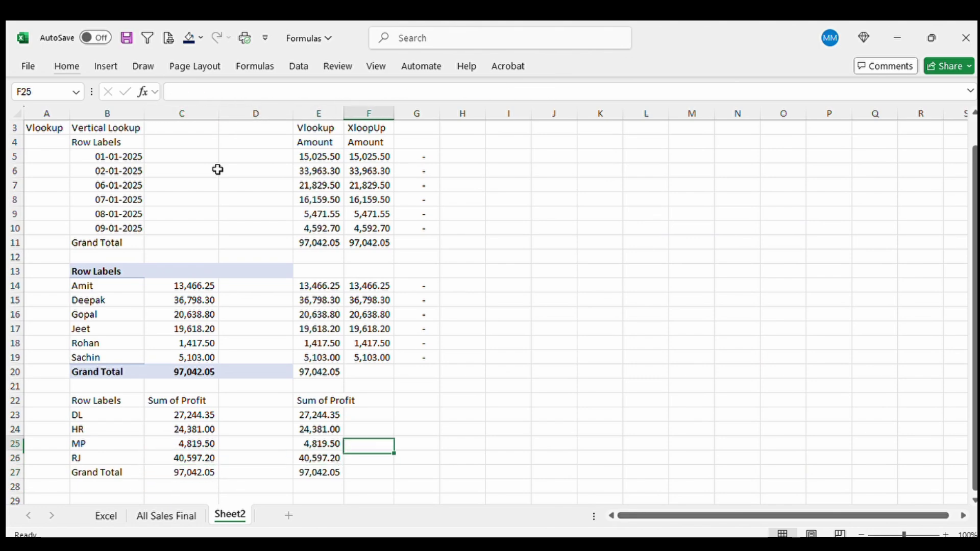
{"action": "key", "text": "Up"}
{"action": "key", "text": "Up"}
{"action": "key", "text": "Right"}
{"action": "type", "text": "="}
{"action": "key", "text": "Left"}
{"action": "key", "text": "Left"}
{"action": "key", "text": "Left"}
{"action": "key", "text": "Left"}
{"action": "type", "text": "-"}
{"action": "key", "text": "Left"}
{"action": "key", "text": "Left"}
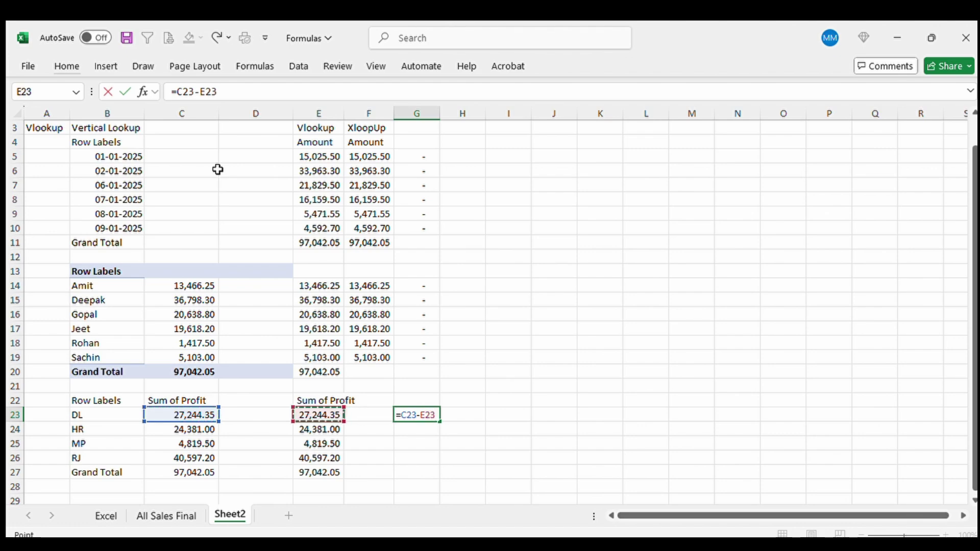
{"action": "key", "text": "Return"}
- Fill the state difference formula from G23 down through the Grand Total row in G27
{"action": "key", "text": "Left"}
{"action": "key", "text": "Left"}
{"action": "key", "text": "Down"}
{"action": "key", "text": "Down"}
{"action": "key", "text": "Down"}
{"action": "key", "text": "Right"}
{"action": "key", "text": "Right"}
{"action": "key", "text": "shift+Up"}
{"action": "key", "text": "shift+Up"}
{"action": "key", "text": "shift+Up"}
{"action": "key", "text": "shift+Up"}
{"action": "key", "text": "ctrl+d"}
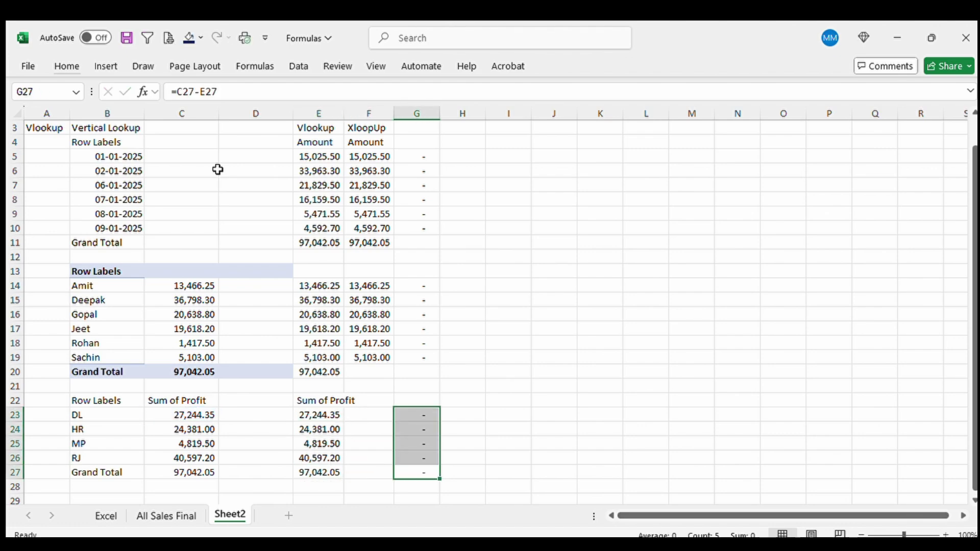
- Examine the sales table and the date pivot table's row labels on the All Sales Final sheet
{"action": "key", "text": "Left"}
{"action": "key", "text": "Left"}
{"action": "key", "text": "Left"}
{"action": "key", "text": "Left"}
{"action": "key", "text": "Left"}
{"action": "key", "text": "Left"}
{"action": "key", "text": "Down"}
{"action": "key", "text": "Down"}
{"action": "key", "text": "Right"}
{"action": "key", "text": "ctrl+Page_Up"}
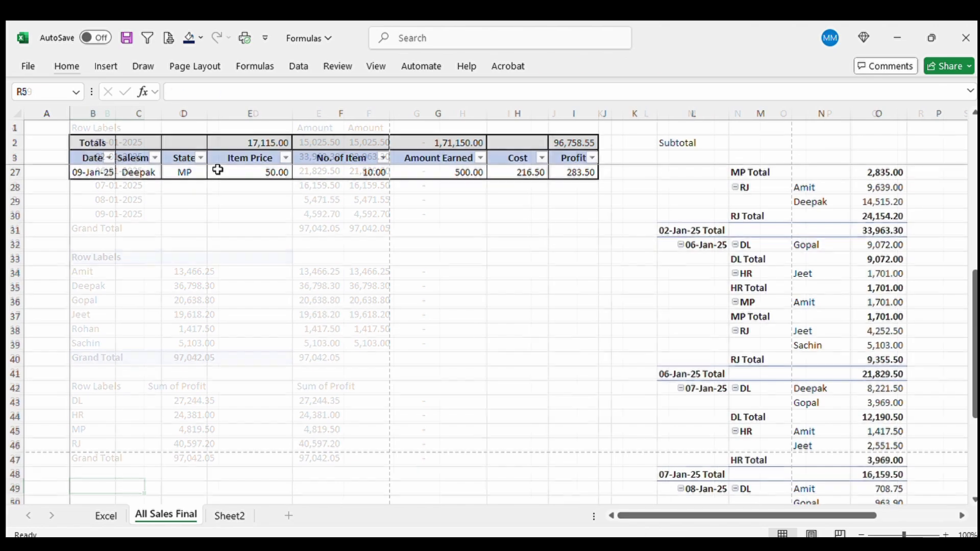
{"action": "key", "text": "Home"}
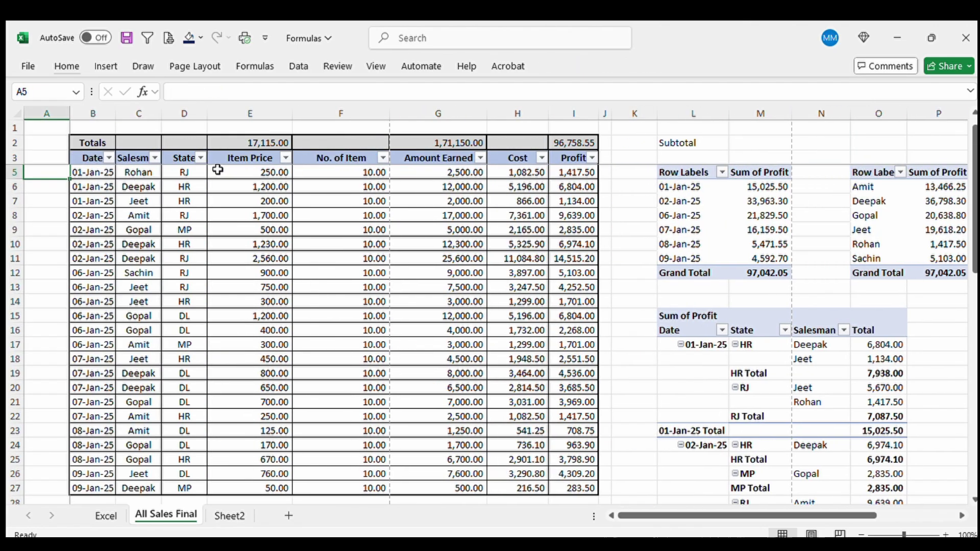
{"action": "key", "text": "Right"}
{"action": "key", "text": "Right"}
{"action": "key", "text": "Right"}
{"action": "key", "text": "Right"}
{"action": "key", "text": "Right"}
{"action": "key", "text": "Right"}
{"action": "key", "text": "Right"}
{"action": "key", "text": "Right"}
{"action": "key", "text": "Right"}
{"action": "key", "text": "Right"}
{"action": "key", "text": "Down"}
{"action": "key", "text": "Right"}
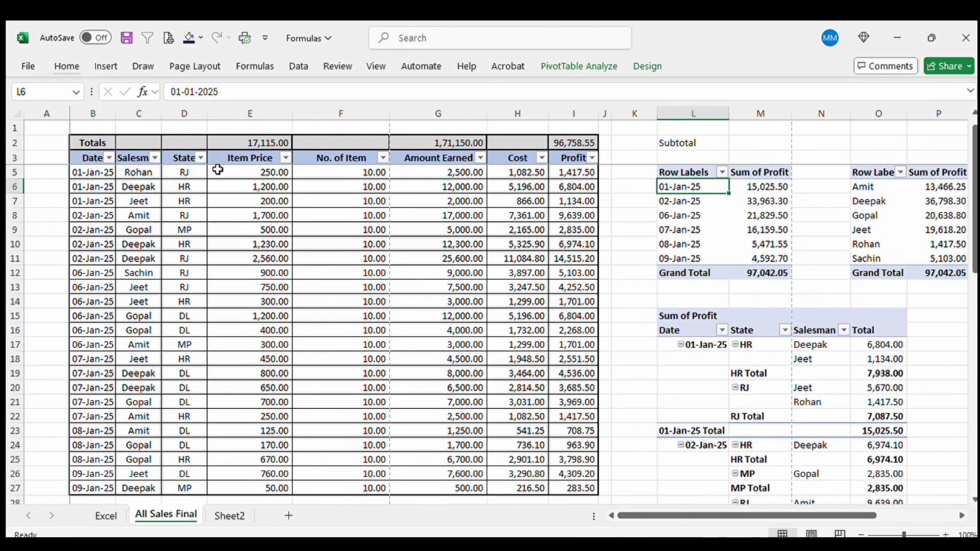
{"action": "key", "text": "ctrl+shift+Down"}
{"action": "key", "text": "shift+Up"}
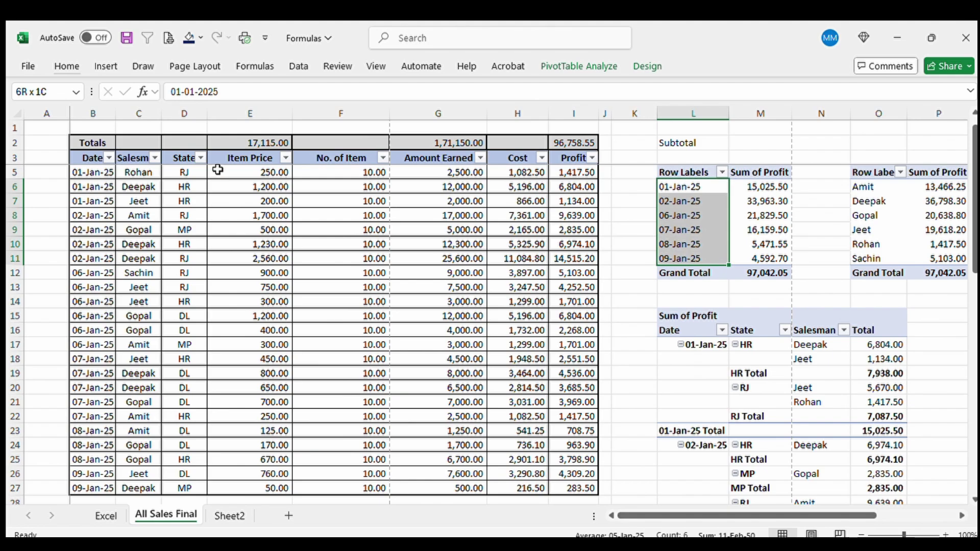
{"action": "key", "text": "ctrl+Left"}
{"action": "key", "text": "ctrl+Left"}
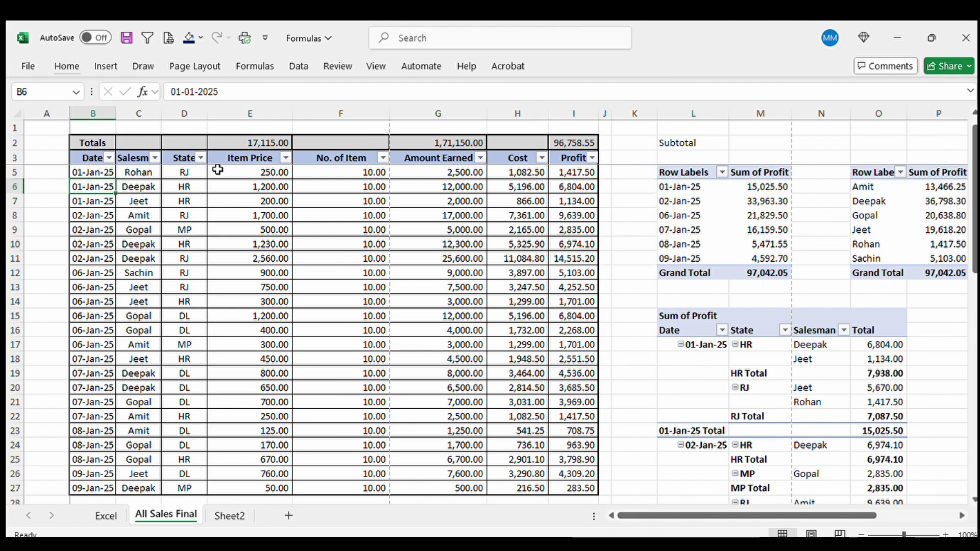
{"action": "key", "text": "Right"}
{"action": "key", "text": "ctrl+Page_Down"}
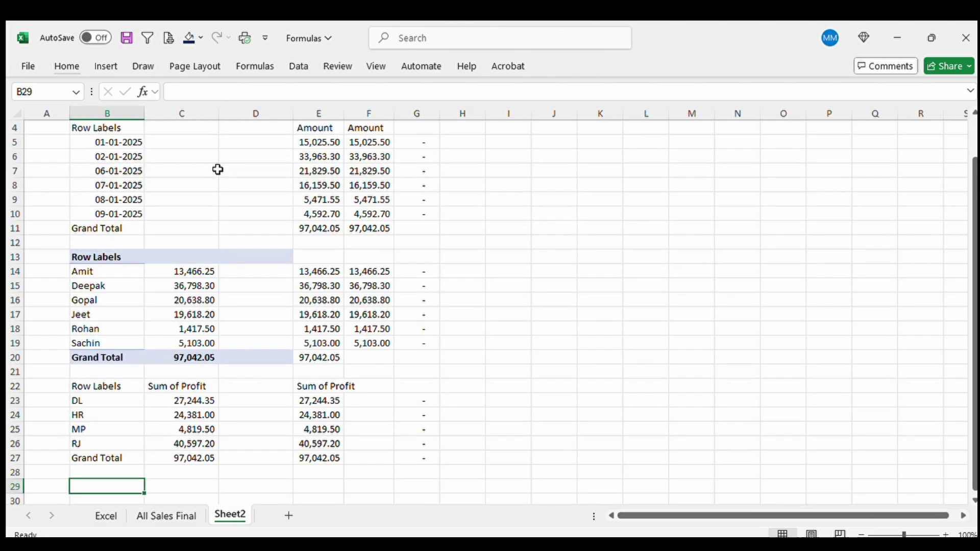
- Copy the salesman row labels from the Row Labels header through Grand Total, B13:B20 on Sheet2
{"action": "key", "text": "Up"}
{"action": "key", "text": "Up"}
{"action": "key", "text": "Up"}
{"action": "key", "text": "Up"}
{"action": "key", "text": "Up"}
{"action": "key", "text": "Up"}
{"action": "key", "text": "Up"}
{"action": "key", "text": "ctrl+Up"}
{"action": "key", "text": "ctrl+Up"}
{"action": "key", "text": "Down"}
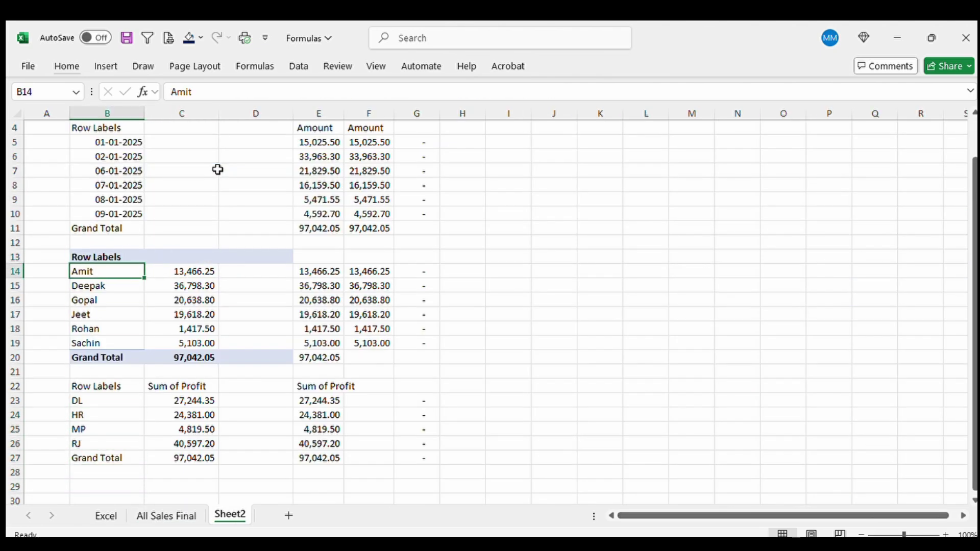
{"action": "key", "text": "shift+Down"}
{"action": "key", "text": "Up"}
{"action": "key", "text": "shift+Down"}
{"action": "key", "text": "shift+Down"}
{"action": "key", "text": "shift+Down"}
{"action": "key", "text": "shift+Down"}
{"action": "key", "text": "shift+Down"}
{"action": "key", "text": "shift+Down"}
{"action": "key", "text": "shift+Down"}
{"action": "key", "text": "shift+Down"}
{"action": "key", "text": "shift+Down"}
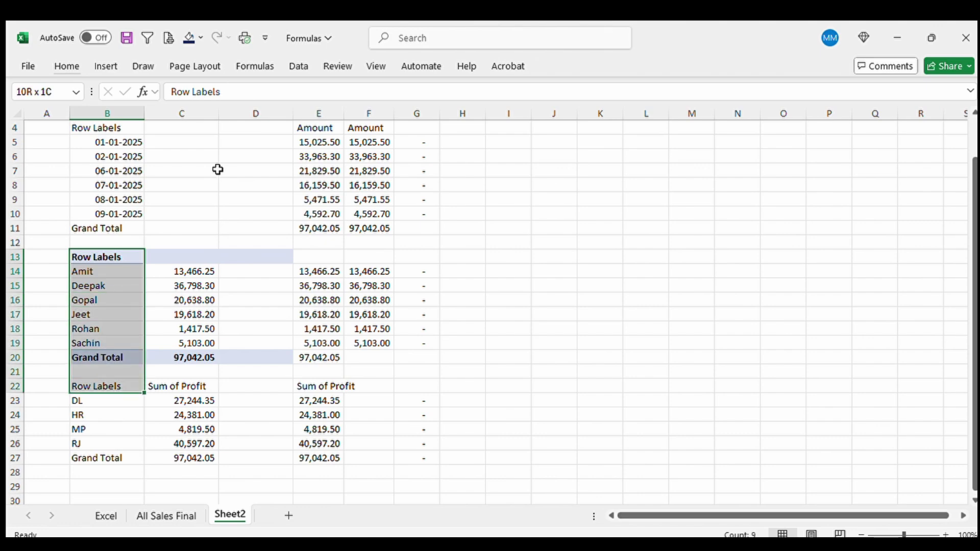
{"action": "key", "text": "shift+Up"}
{"action": "key", "text": "shift+Up"}
{"action": "key", "text": "shift+Up"}
{"action": "key", "text": "shift+Down"}
{"action": "key", "text": "ctrl+c"}
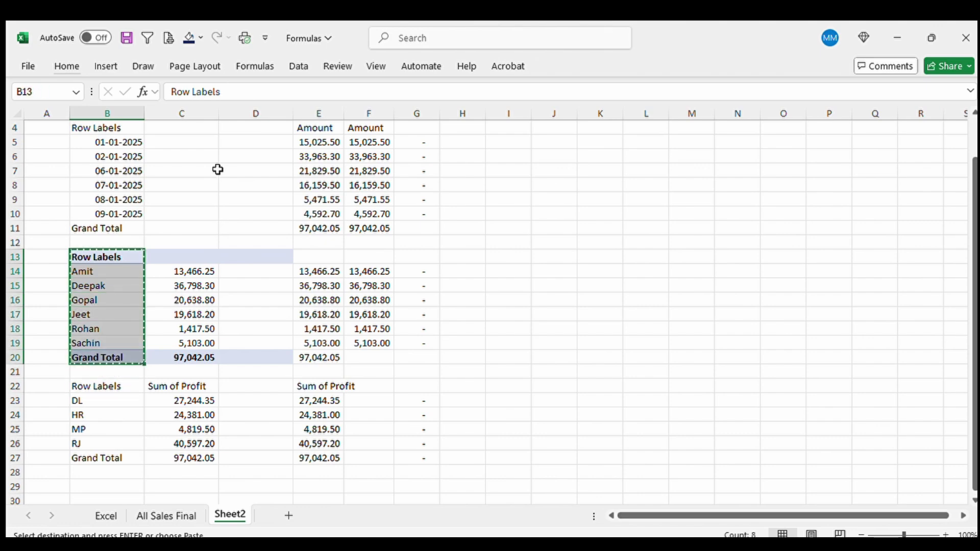
- Paste the copied salesman labels below the state table, starting in cell B30
{"action": "key", "text": "Down"}
{"action": "key", "text": "Down"}
{"action": "key", "text": "Down"}
{"action": "key", "text": "Down"}
{"action": "key", "text": "Down"}
{"action": "key", "text": "Down"}
{"action": "key", "text": "Down"}
{"action": "key", "text": "Down"}
{"action": "key", "text": "Down"}
{"action": "key", "text": "Down"}
{"action": "key", "text": "Down"}
{"action": "key", "text": "Down"}
{"action": "key", "text": "Down"}
{"action": "key", "text": "Down"}
{"action": "key", "text": "Down"}
{"action": "key", "text": "Down"}
{"action": "key", "text": "Down"}
{"action": "key", "text": "ctrl+v"}
- Start a COUNTIF formula in C31 with the All Sales Final Salesman column $C:$C as its range
{"action": "key", "text": "Down"}
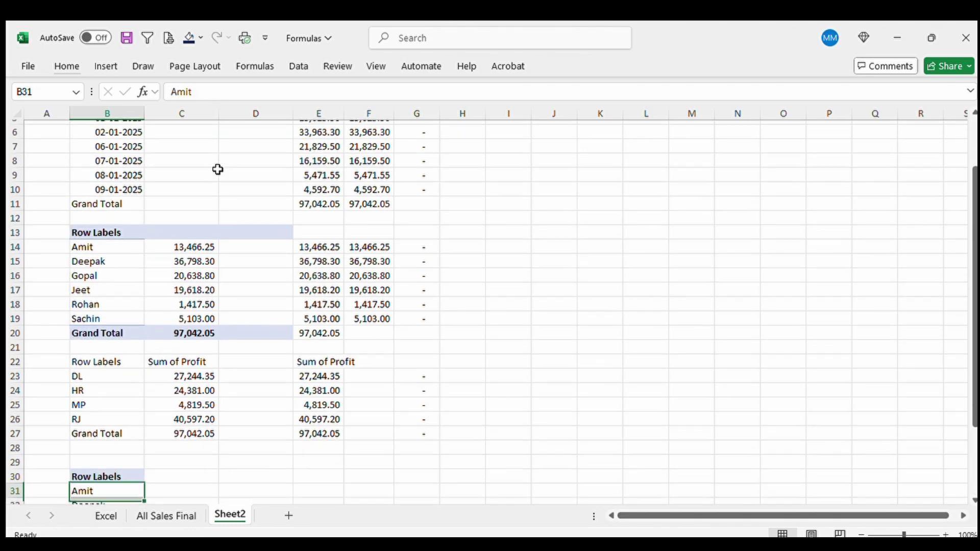
{"action": "key", "text": "Right"}
{"action": "type", "text": "="}
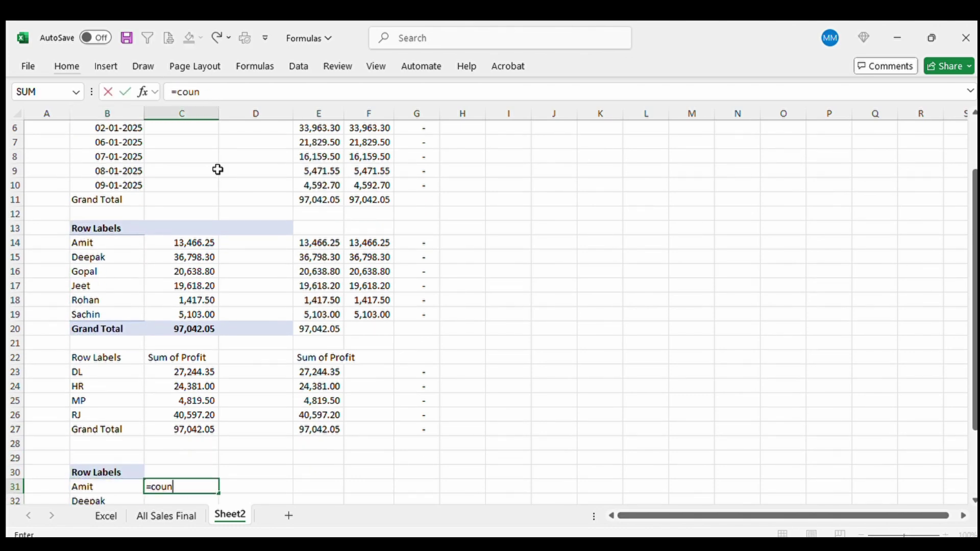
{"action": "key", "text": "Tab"}
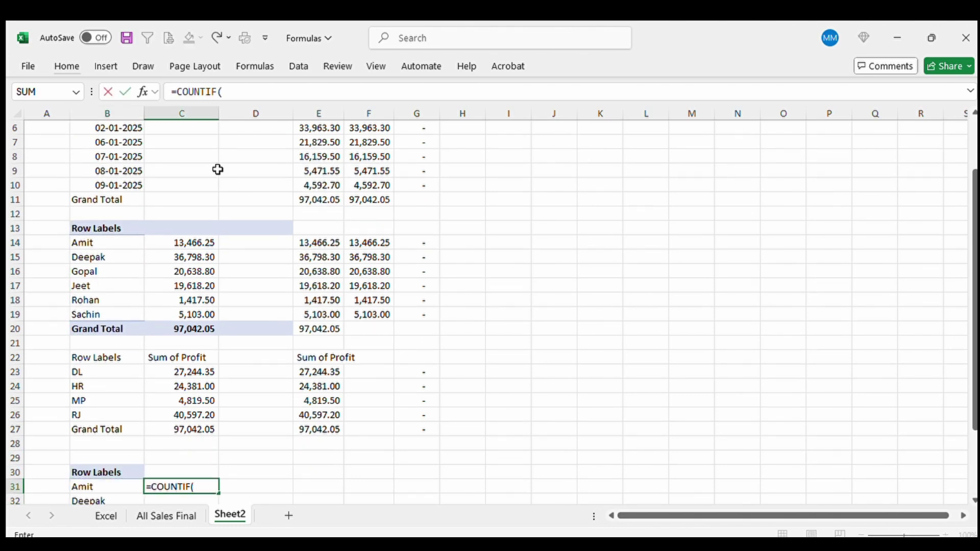
{"action": "key", "text": "ctrl+Page_Down"}
{"action": "left_click", "coordinate": [214, 207]}
{"action": "key", "text": "Left"}
{"action": "key", "text": "Left"}
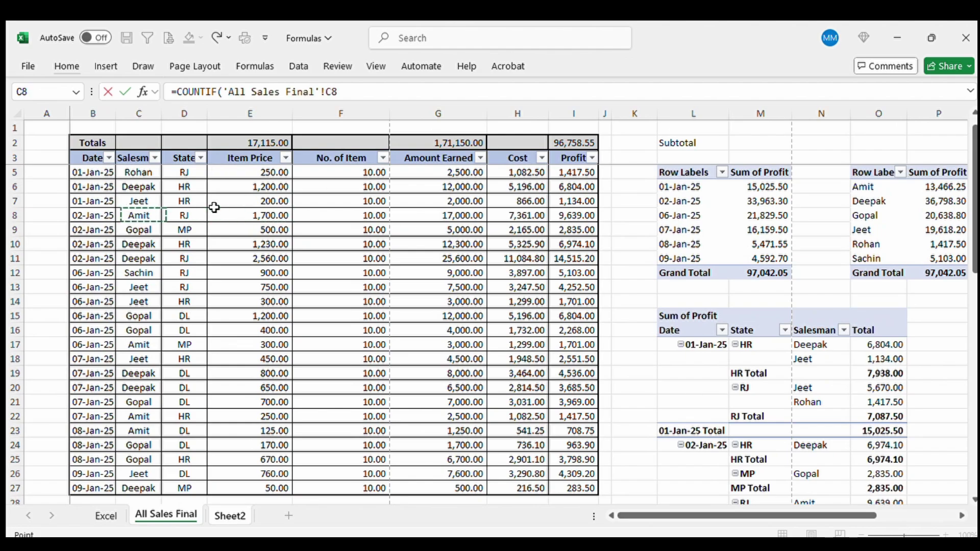
{"action": "key", "text": "ctrl+space"}
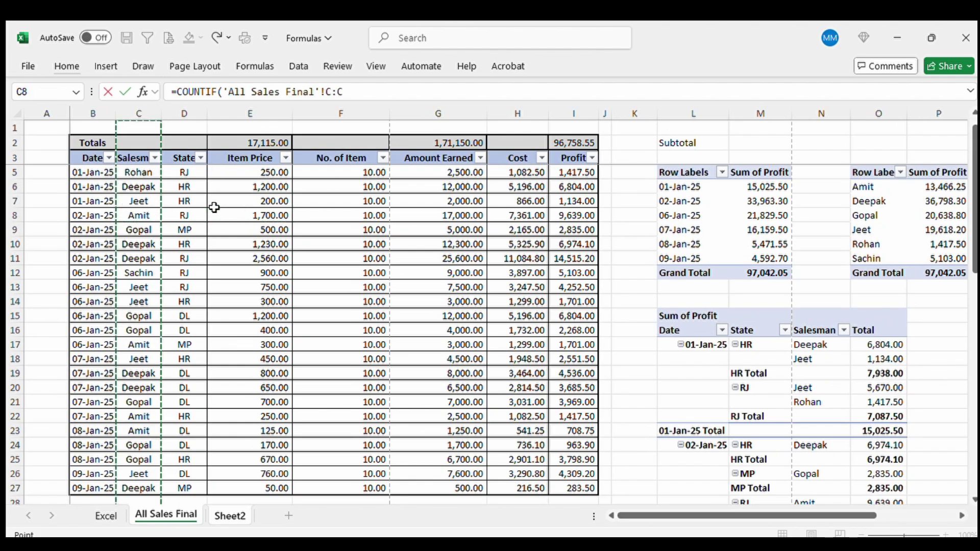
{"action": "key", "text": "F4"}
{"action": "type", "text": "m"}
{"action": "key", "text": "BackSpace"}
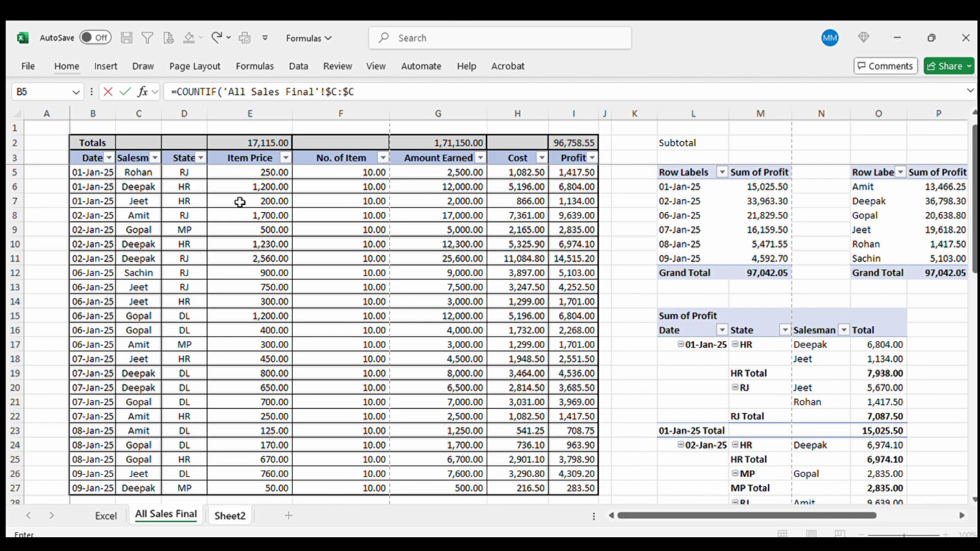
- Complete the COUNTIF formula in C31 with the salesman label in Sheet2 cell B31 as criterion
{"action": "type", "text": ","}
{"action": "key", "text": "ctrl+Page_Down"}
{"action": "key", "text": "Left"}
{"action": "key", "text": "Left"}
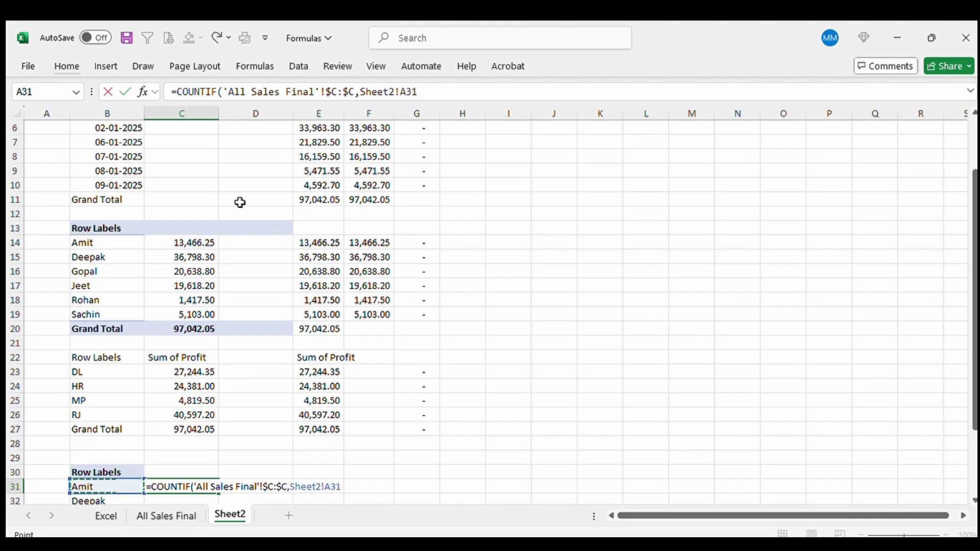
{"action": "key", "text": "Right"}
{"action": "key", "text": "Return"}
- Fill the salesman COUNTIF formula from C31 down through C36
{"action": "key", "text": "Left"}
{"action": "key", "text": "ctrl+Down"}
{"action": "key", "text": "Up"}
{"action": "key", "text": "Right"}
{"action": "key", "text": "ctrl+shift+Up"}
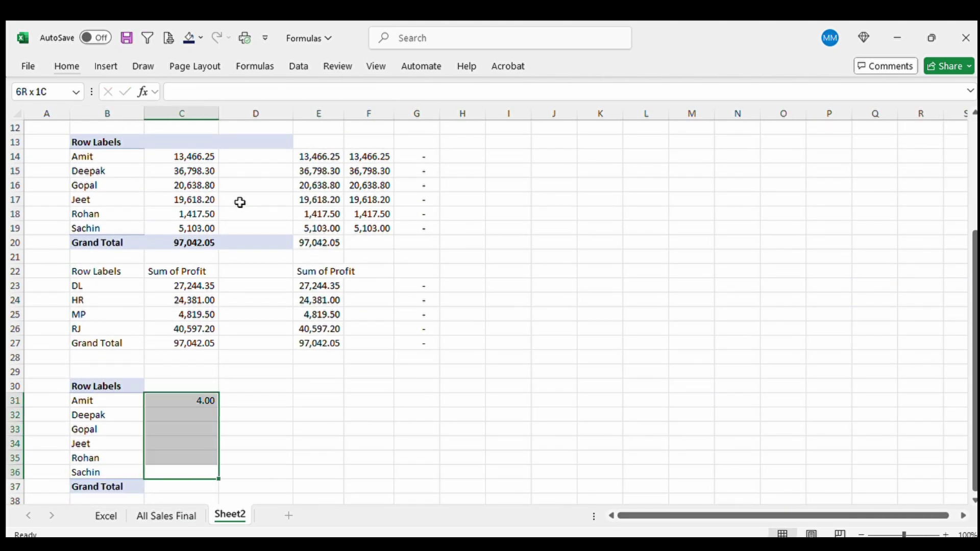
{"action": "key", "text": "ctrl+d"}
- Examine the COUNTIF formulas and results for the individual salesmen in C31:C36
{"action": "key", "text": "Down"}
{"action": "key", "text": "Up"}
{"action": "key", "text": "Up"}
{"action": "key", "text": "Up"}
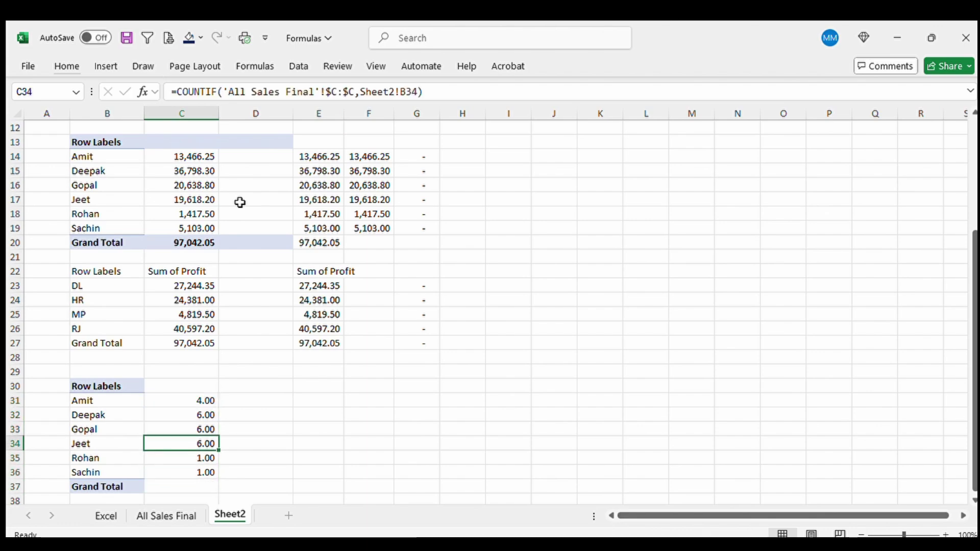
{"action": "key", "text": "Down"}
{"action": "key", "text": "Down"}
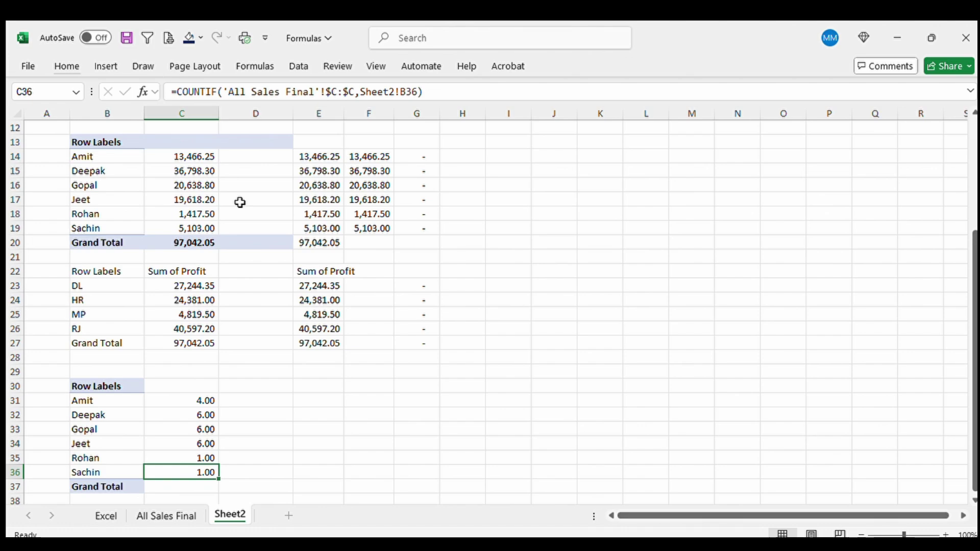
{"action": "key", "text": "Up"}
{"action": "key", "text": "Up"}
{"action": "key", "text": "Up"}
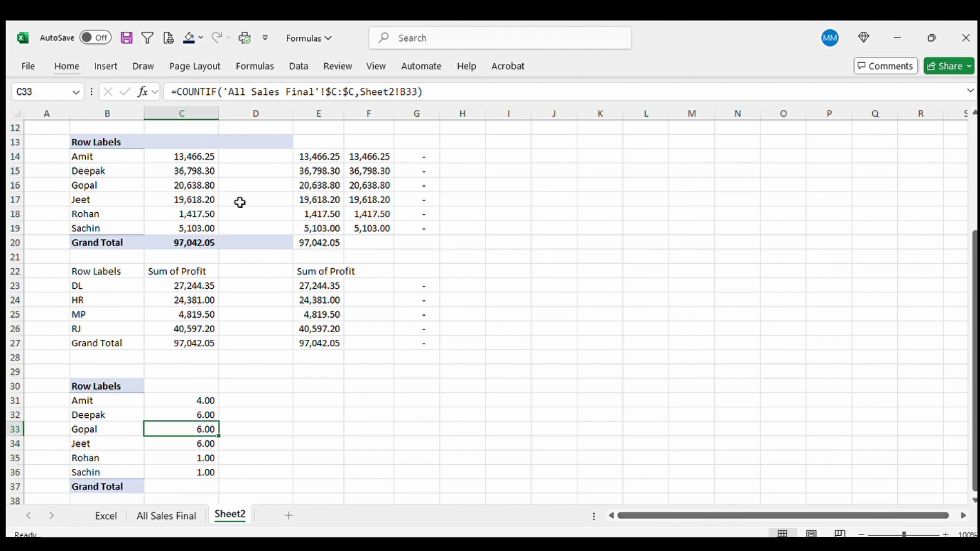
{"action": "key", "text": "Up"}
{"action": "key", "text": "shift+Down"}
{"action": "key", "text": "shift+Down"}
{"action": "key", "text": "Up"}
{"action": "key", "text": "Up"}
{"action": "key", "text": "Down"}
{"action": "key", "text": "Down"}
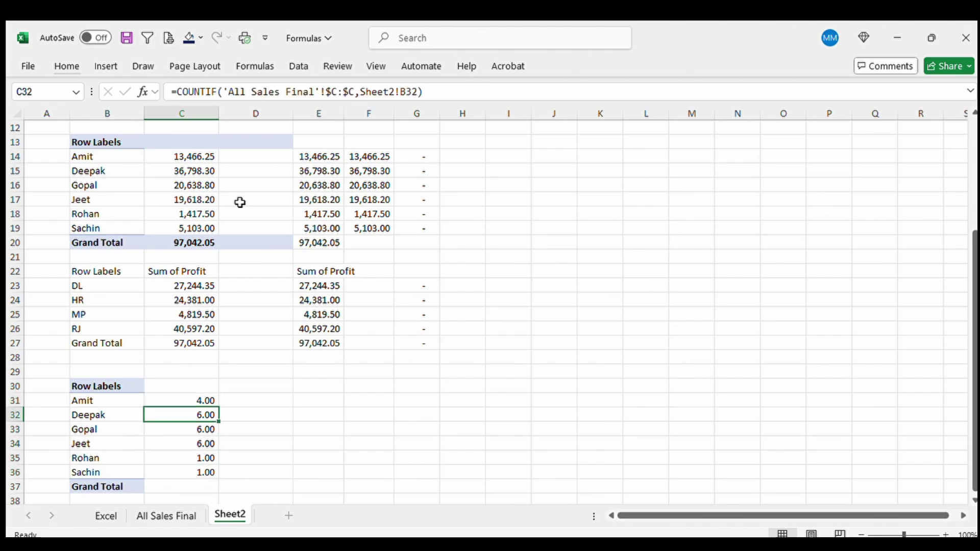
{"action": "key", "text": "Down"}
{"action": "key", "text": "Down"}
{"action": "key", "text": "Down"}
{"action": "key", "text": "shift+Down"}
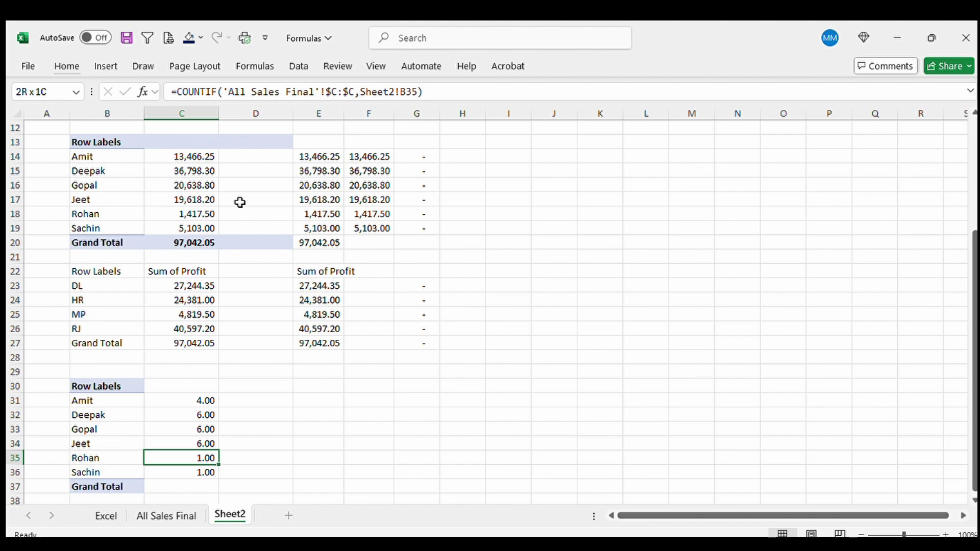
- Review the SUMIFS profit formulas for the individual salesmen in C14:C19 on Sheet2
{"action": "key", "text": "Up"}
{"action": "key", "text": "Up"}
{"action": "key", "text": "Up"}
{"action": "key", "text": "Up"}
{"action": "key", "text": "Up"}
{"action": "key", "text": "Up"}
{"action": "key", "text": "Up"}
{"action": "key", "text": "Up"}
{"action": "key", "text": "Up"}
{"action": "key", "text": "Up"}
{"action": "key", "text": "Up"}
{"action": "key", "text": "Up"}
{"action": "key", "text": "Up"}
{"action": "key", "text": "Up"}
{"action": "key", "text": "Up"}
{"action": "key", "text": "Up"}
{"action": "key", "text": "Up"}
{"action": "key", "text": "Up"}
{"action": "key", "text": "Down"}
{"action": "key", "text": "Down"}
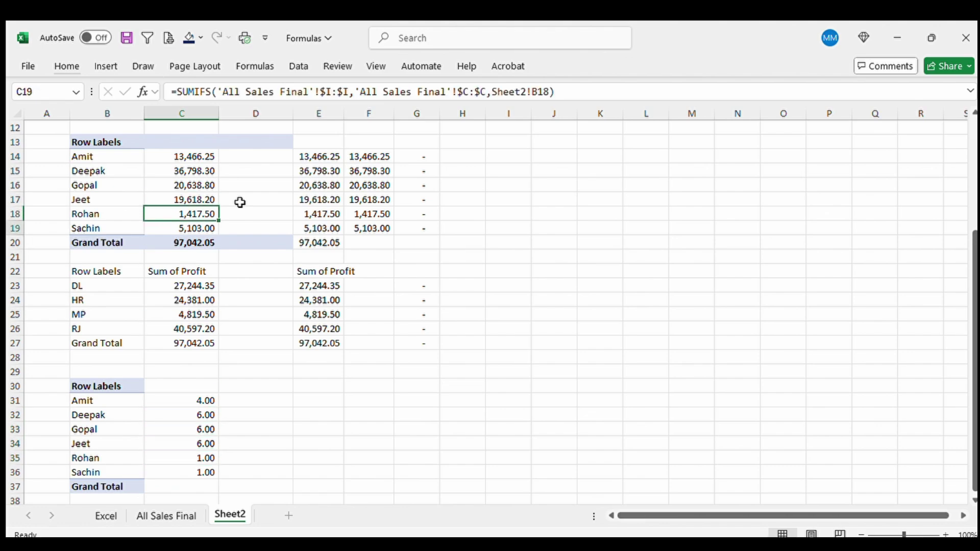
{"action": "key", "text": "Down"}
{"action": "key", "text": "Up"}
{"action": "key", "text": "Up"}
- Go back to the salesman COUNTIF results and inspect C32:C34 as a group
{"action": "key", "text": "Down"}
{"action": "key", "text": "Down"}
{"action": "key", "text": "Down"}
{"action": "key", "text": "Down"}
{"action": "key", "text": "Down"}
{"action": "key", "text": "Down"}
{"action": "key", "text": "Down"}
{"action": "key", "text": "Down"}
{"action": "key", "text": "Down"}
{"action": "key", "text": "Down"}
{"action": "key", "text": "Down"}
{"action": "key", "text": "Down"}
{"action": "key", "text": "Down"}
{"action": "key", "text": "Down"}
{"action": "key", "text": "Down"}
{"action": "key", "text": "Down"}
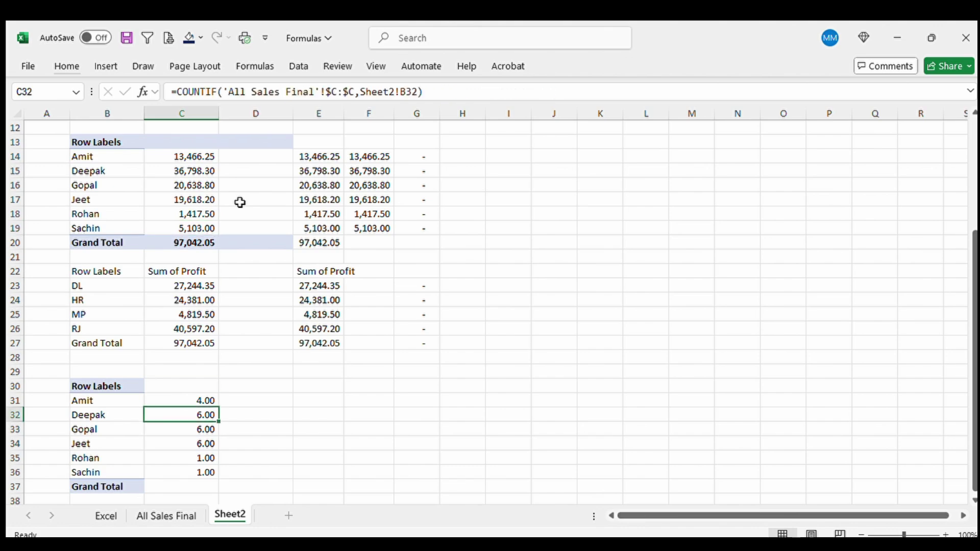
{"action": "key", "text": "Up"}
{"action": "key", "text": "Up"}
{"action": "key", "text": "shift+Down"}
{"action": "key", "text": "shift+Down"}
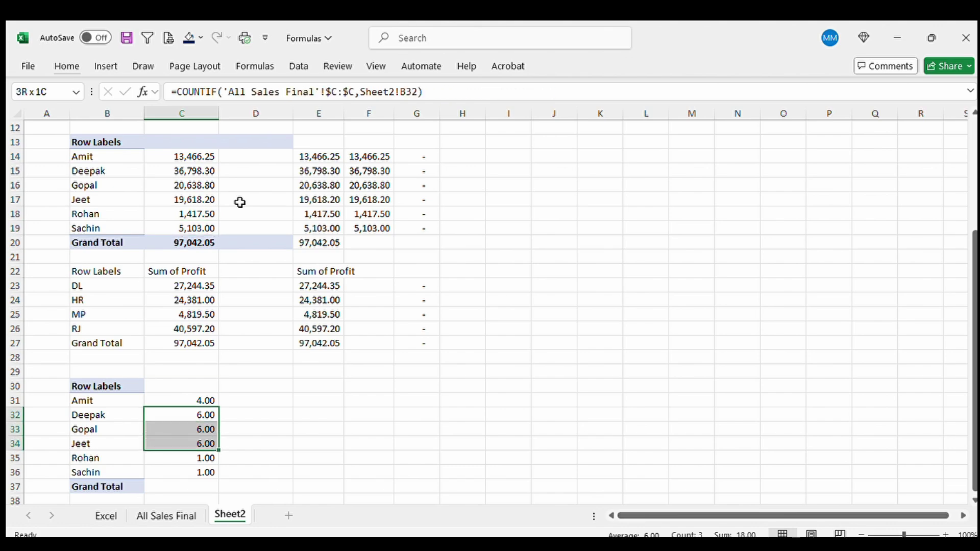
- Compare the SUMIFS formula in C15 with the COUNTIF formula in C31, checking the other sheets briefly
{"action": "left_click", "coordinate": [191, 172]}
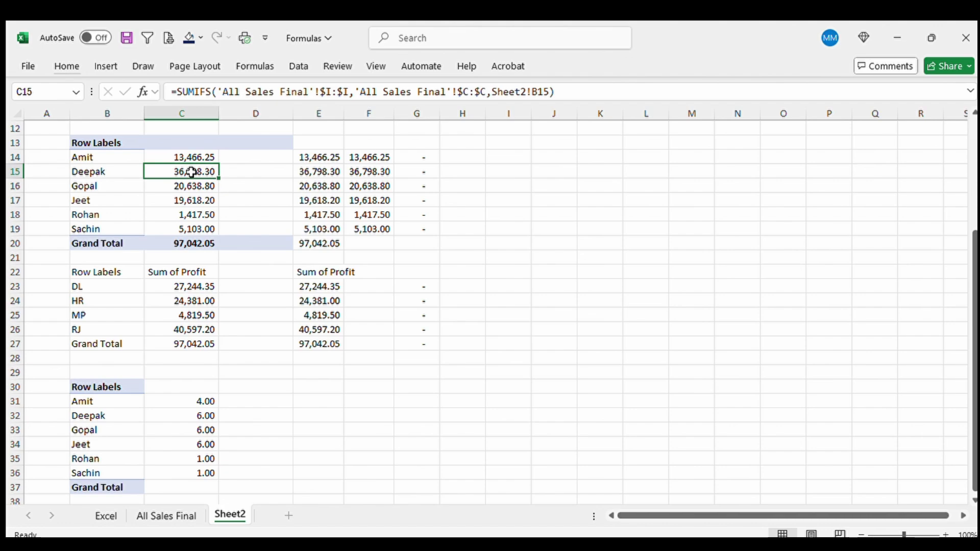
{"action": "key", "text": "Down"}
{"action": "key", "text": "Down"}
{"action": "key", "text": "Down"}
{"action": "key", "text": "Down"}
{"action": "key", "text": "Down"}
{"action": "key", "text": "Down"}
{"action": "key", "text": "Down"}
{"action": "key", "text": "Down"}
{"action": "key", "text": "Down"}
{"action": "key", "text": "Down"}
{"action": "key", "text": "Down"}
{"action": "key", "text": "Down"}
{"action": "key", "text": "Down"}
{"action": "key", "text": "Down"}
{"action": "key", "text": "Down"}
{"action": "key", "text": "Down"}
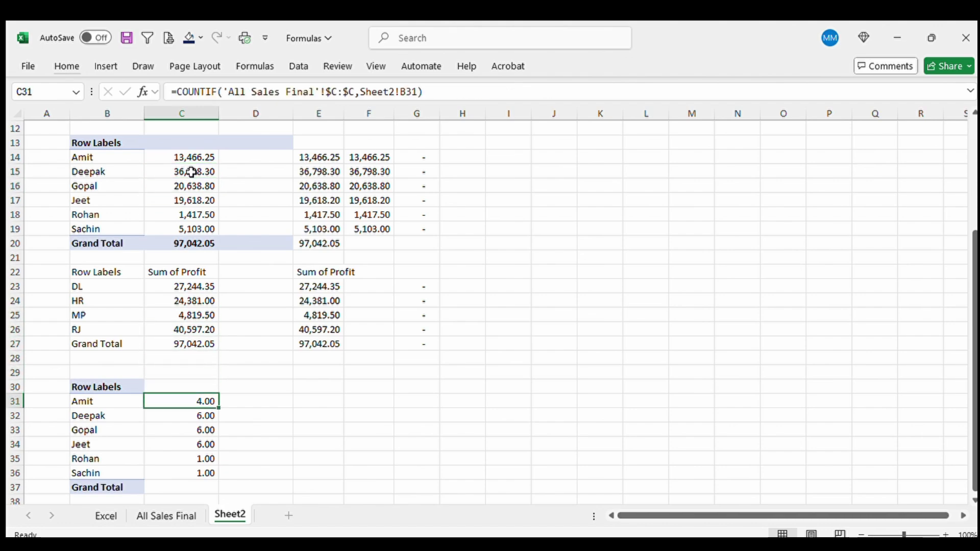
{"action": "key", "text": "ctrl+Page_Up"}
{"action": "key", "text": "ctrl+Page_Up"}
{"action": "key", "text": "ctrl+Page_Down"}
{"action": "key", "text": "ctrl+Page_Down"}
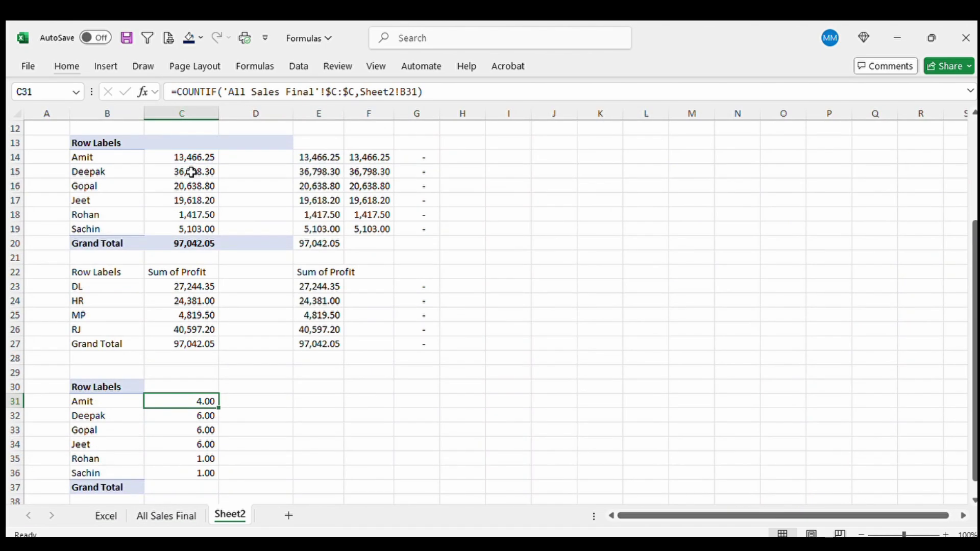
- Switch to the All Sales Final sheet and examine the sales table's column headers from Date to Cost
{"action": "scroll", "coordinate": [191, 172], "scroll_direction": "up", "scroll_amount": 4}
{"action": "left_click", "coordinate": [191, 172]}
{"action": "scroll", "coordinate": [191, 172], "scroll_direction": "up", "scroll_amount": 1}
{"action": "key", "text": "ctrl+Page_Up"}
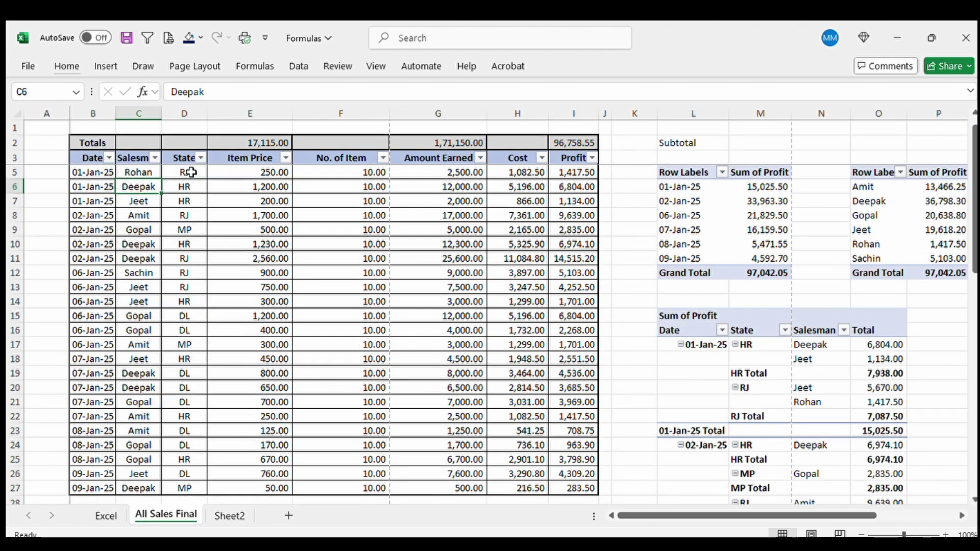
{"action": "key", "text": "Up"}
{"action": "key", "text": "Up"}
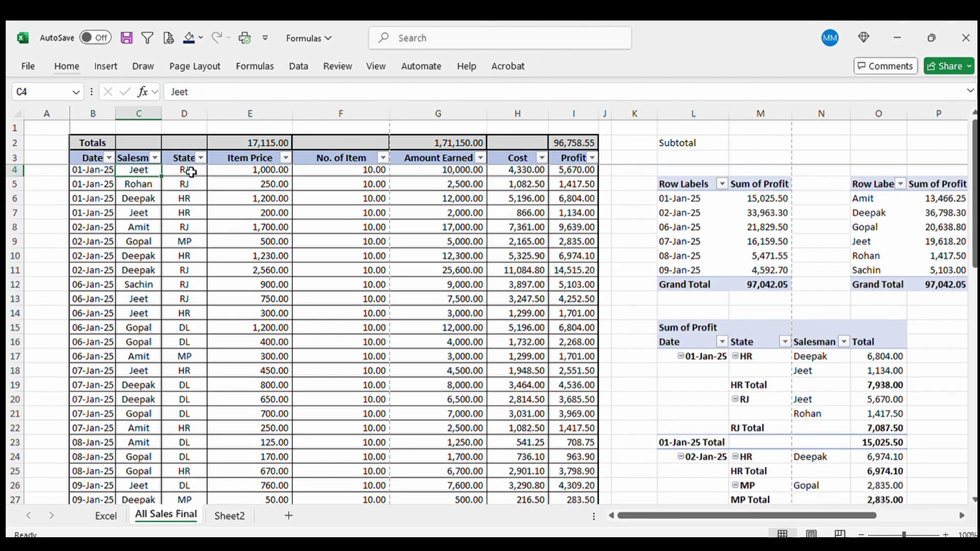
{"action": "key", "text": "Left"}
{"action": "key", "text": "Up"}
{"action": "key", "text": "Up"}
{"action": "key", "text": "Down"}
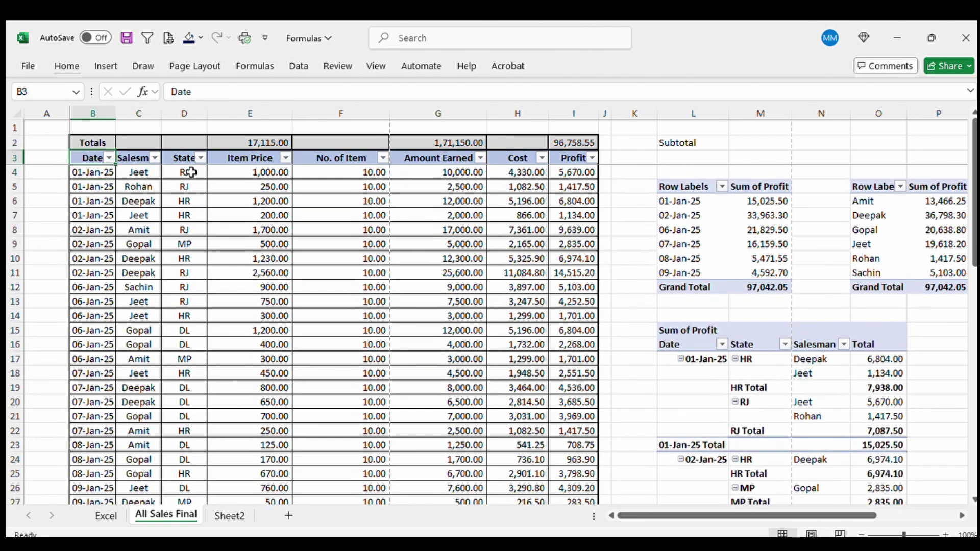
{"action": "key", "text": "Right"}
{"action": "key", "text": "Right"}
{"action": "key", "text": "Right"}
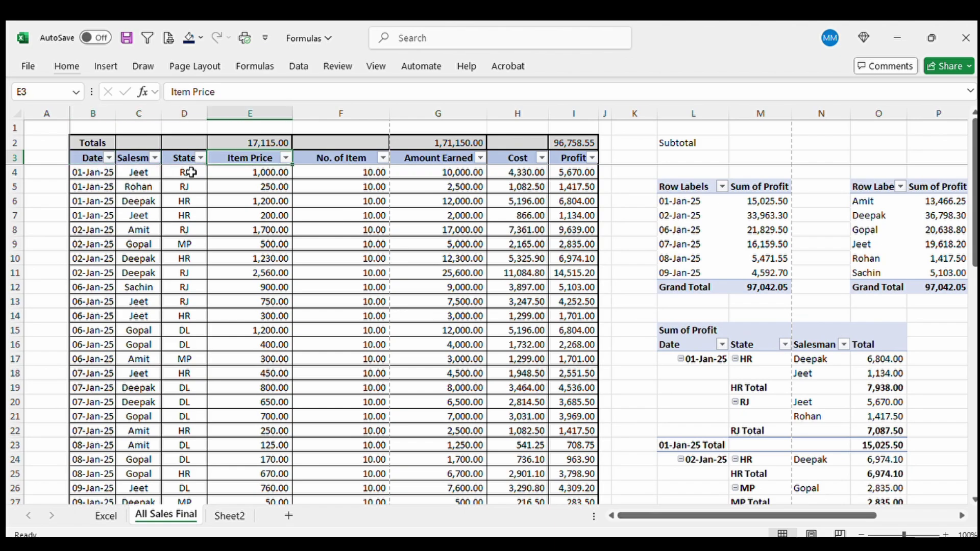
{"action": "key", "text": "Right"}
{"action": "key", "text": "Right"}
{"action": "key", "text": "Right"}
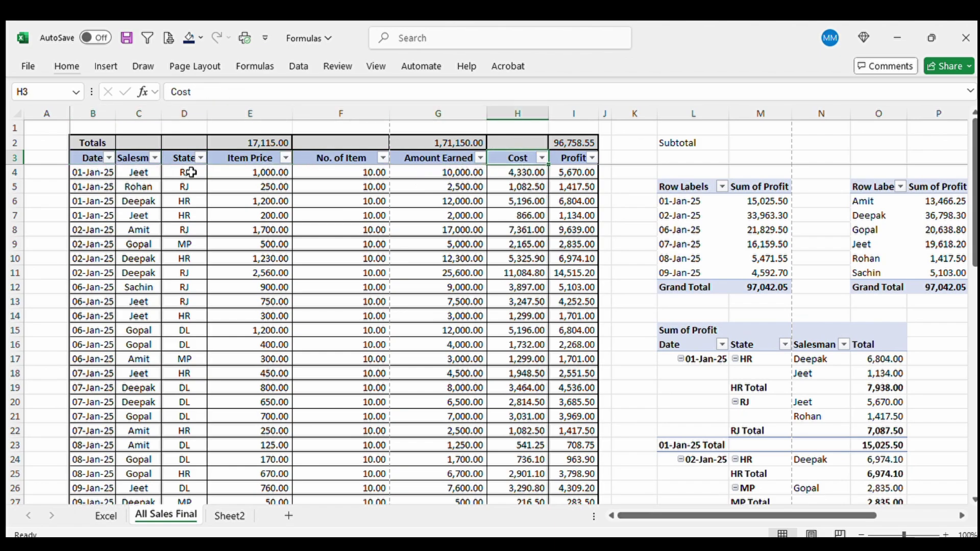
- Extend the Profit SUBTOTAL range in I2 to I3:I260 so it covers every sales row
{"action": "key", "text": "Up"}
{"action": "key", "text": "Right"}
{"action": "key", "text": "F2"}
{"action": "key", "text": "Escape"}
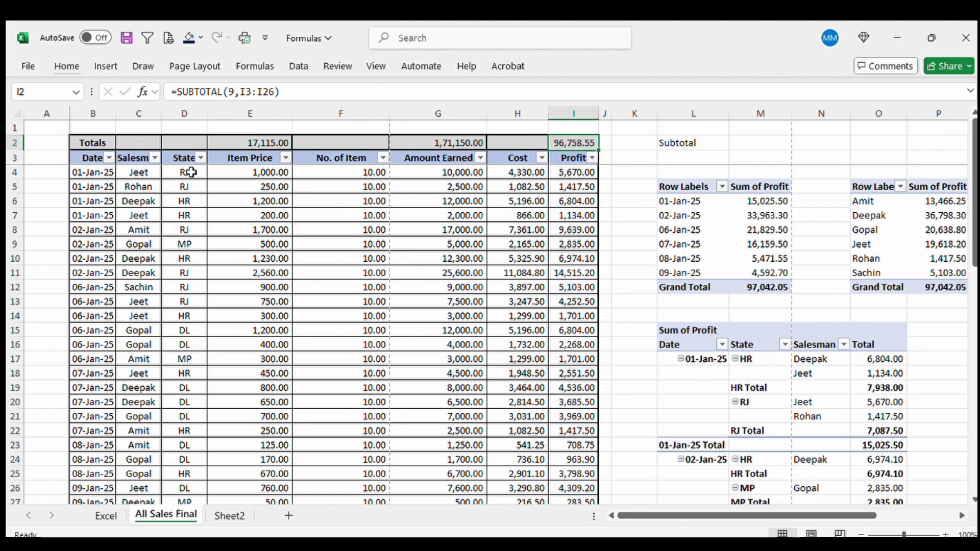
{"action": "key", "text": "Down"}
{"action": "key", "text": "Down"}
{"action": "key", "text": "ctrl+shift+Down"}
{"action": "key", "text": "Up"}
{"action": "key", "text": "Up"}
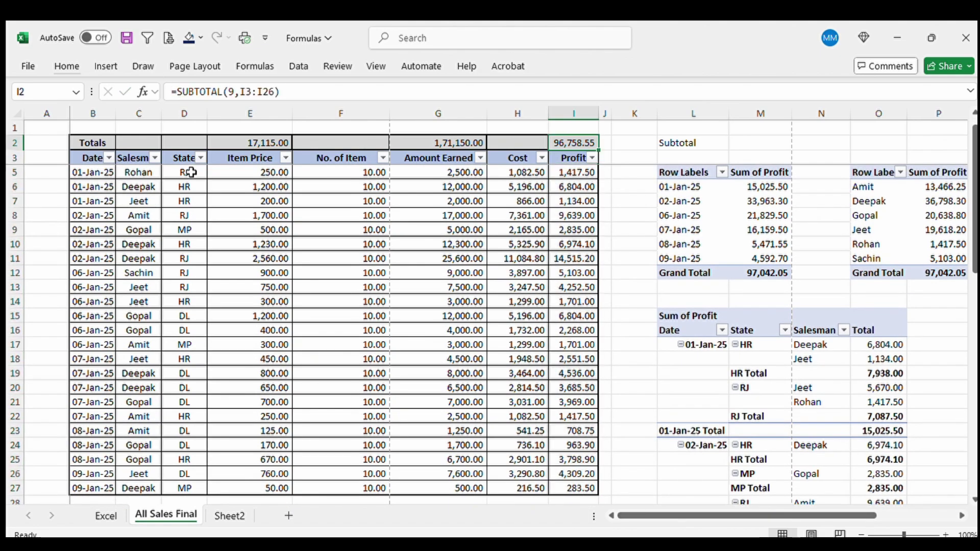
{"action": "key", "text": "F2"}
{"action": "type", "text": "0"}
{"action": "key", "text": "ctrl+Return"}
{"action": "key", "text": "Down"}
{"action": "key", "text": "Down"}
{"action": "key", "text": "Down"}
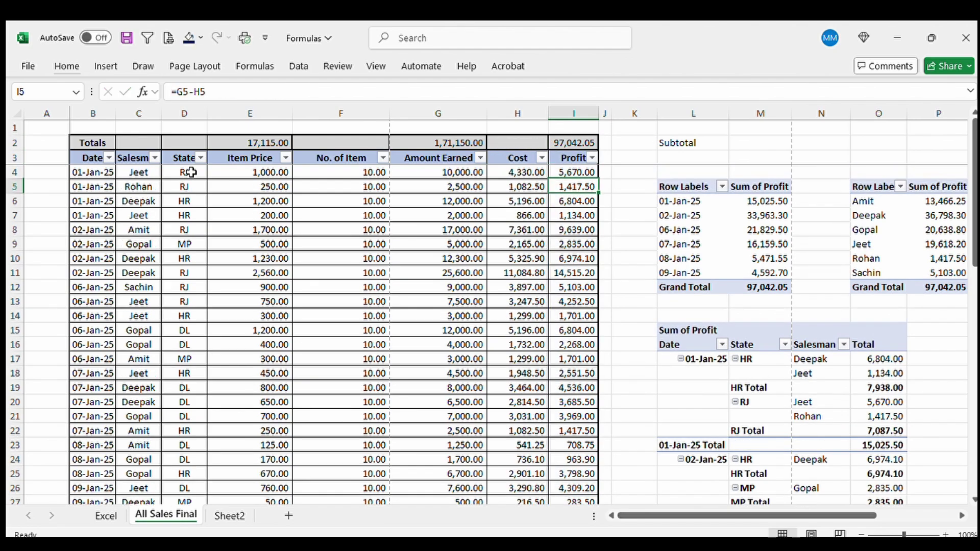
- Switch to the Excel sheet and review the practice session topic list
{"action": "key", "text": "Up"}
{"action": "key", "text": "Up"}
{"action": "key", "text": "Left"}
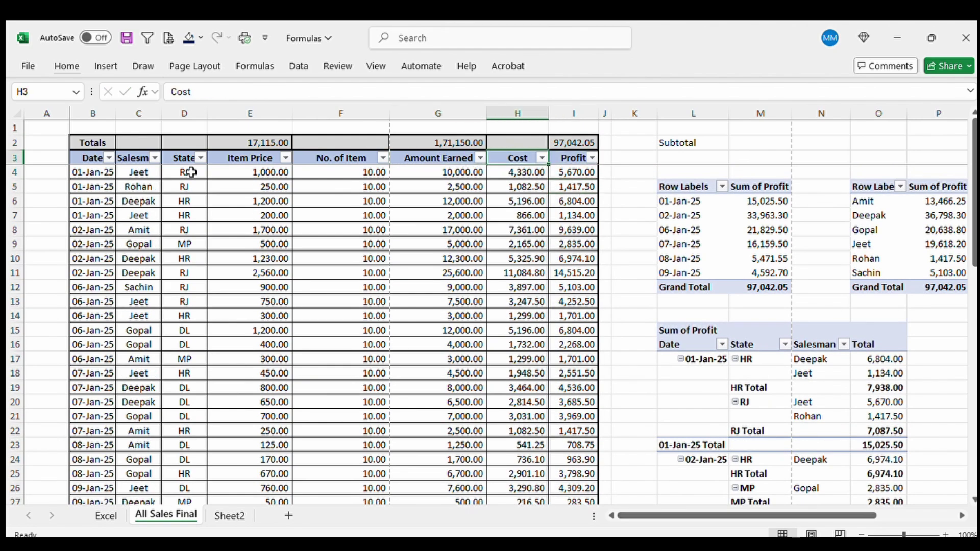
{"action": "key", "text": "ctrl+Page_Up"}
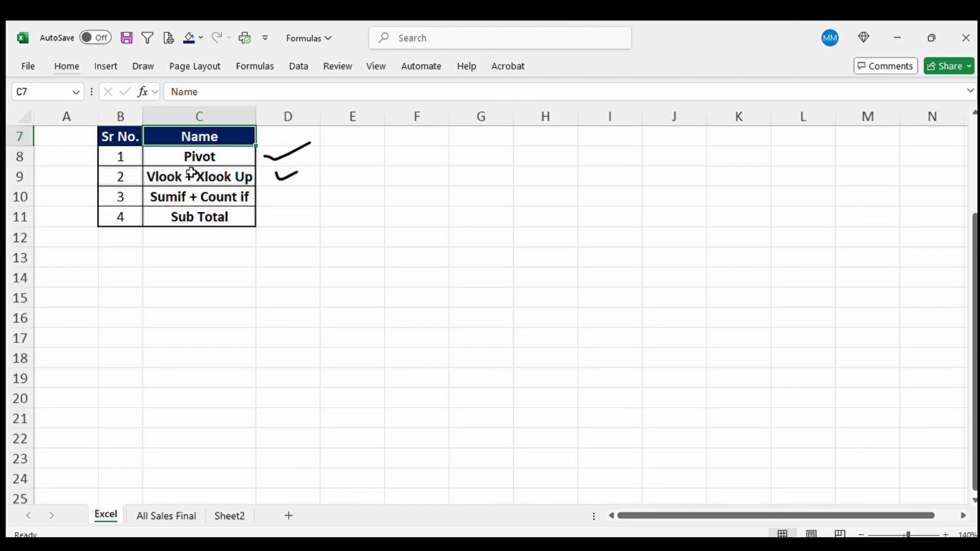
{"action": "scroll", "coordinate": [191, 172], "scroll_direction": "up", "scroll_amount": 1}
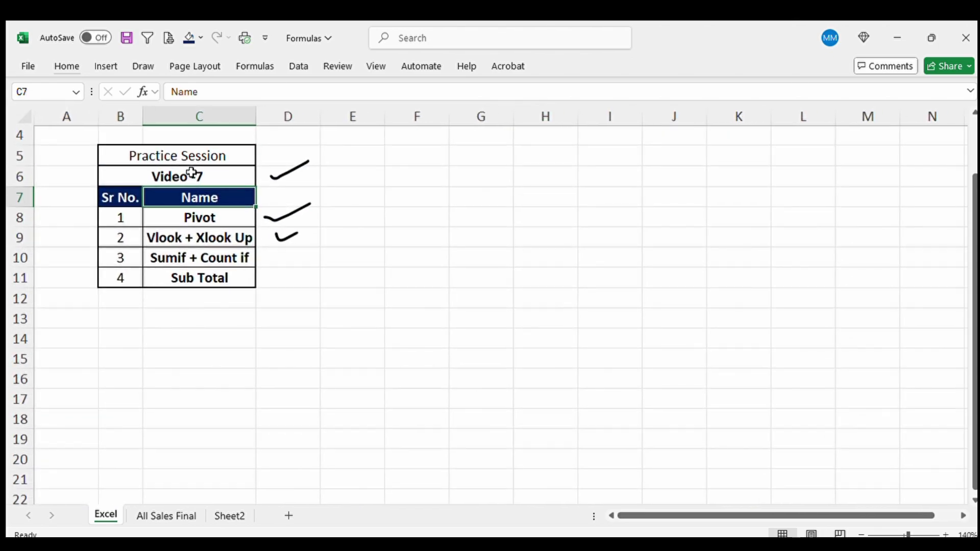